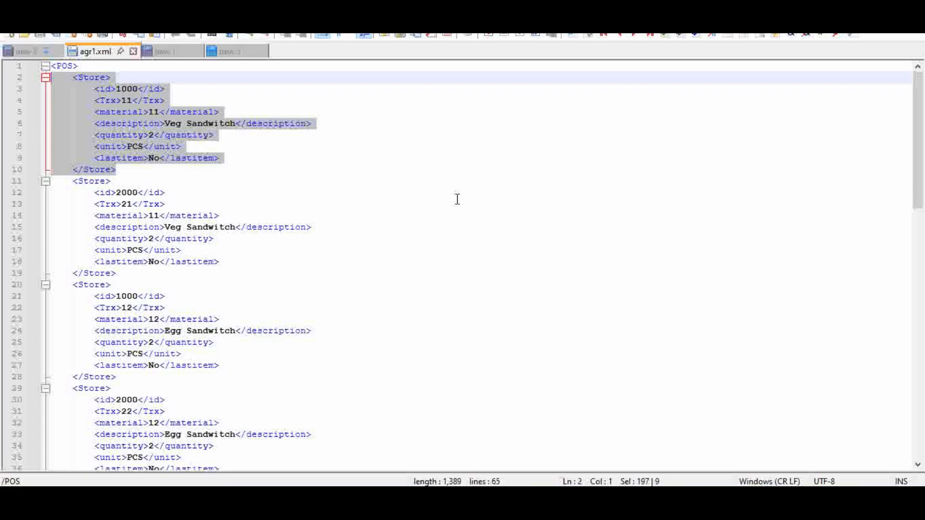
Step: Examine the first Store record in agr1.xml field by field, from id and Trx through material, description, quantity, unit and lastitem
click(330, 193)
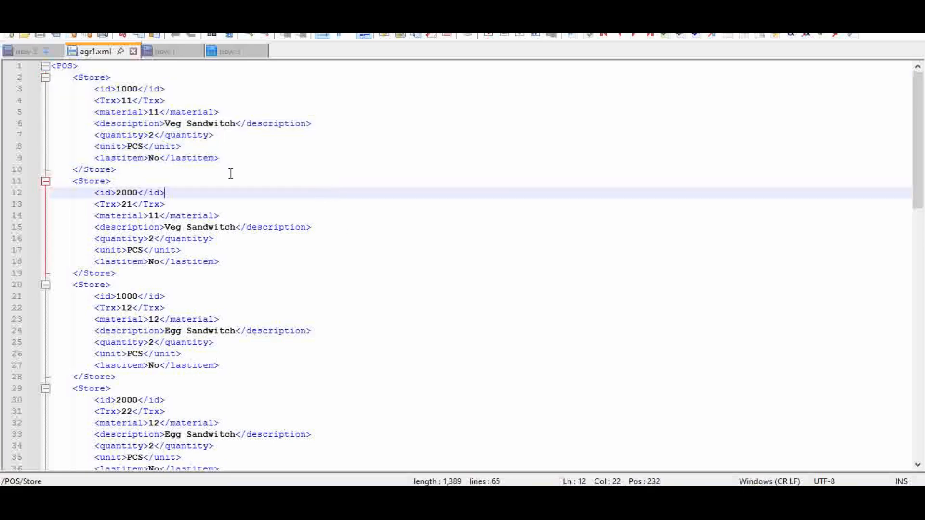
drag(124, 172, 32, 81)
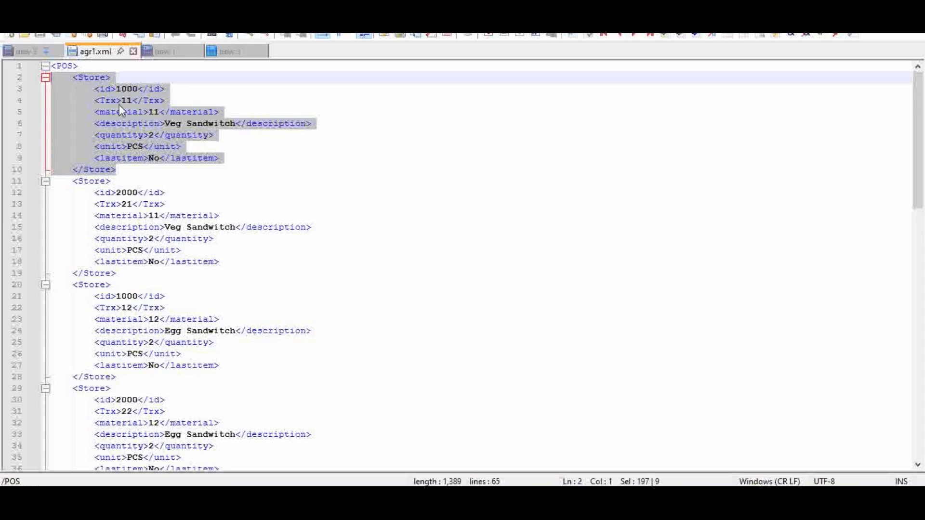
click(103, 87)
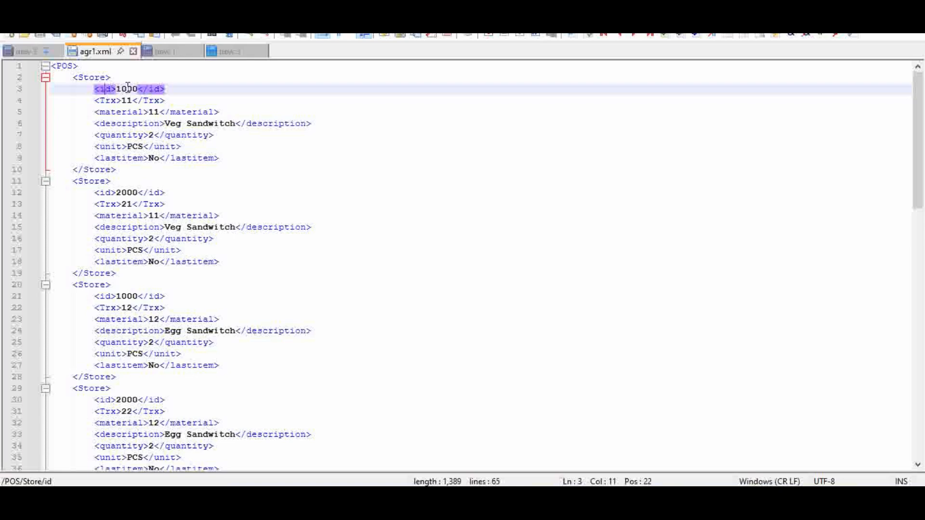
click(126, 89)
key(Down)
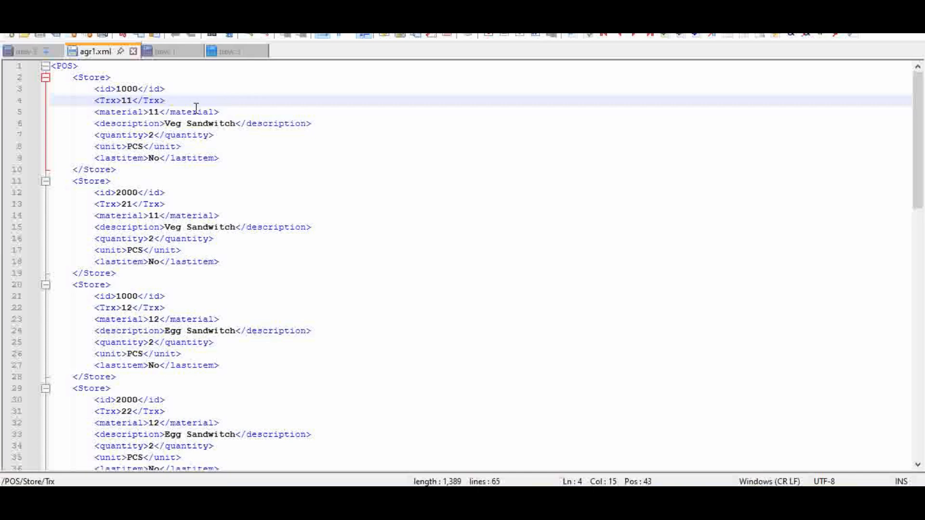
click(132, 114)
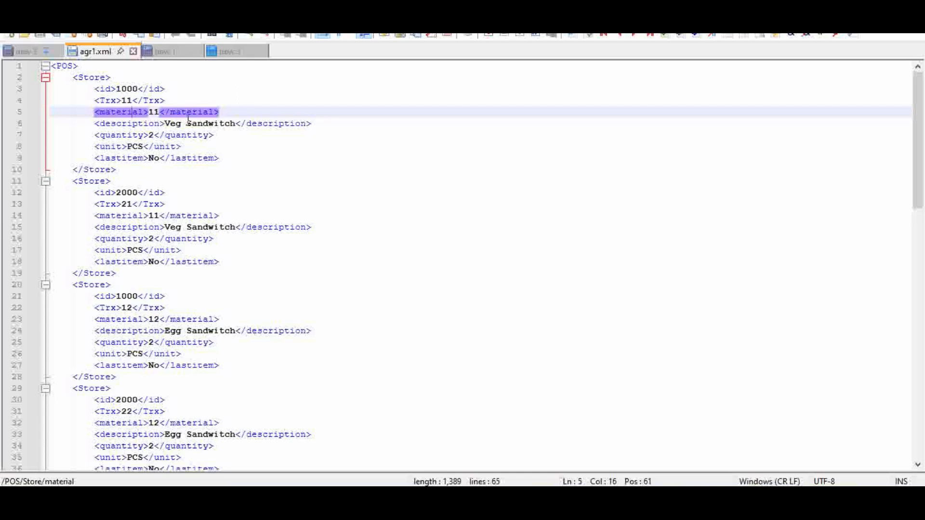
click(153, 112)
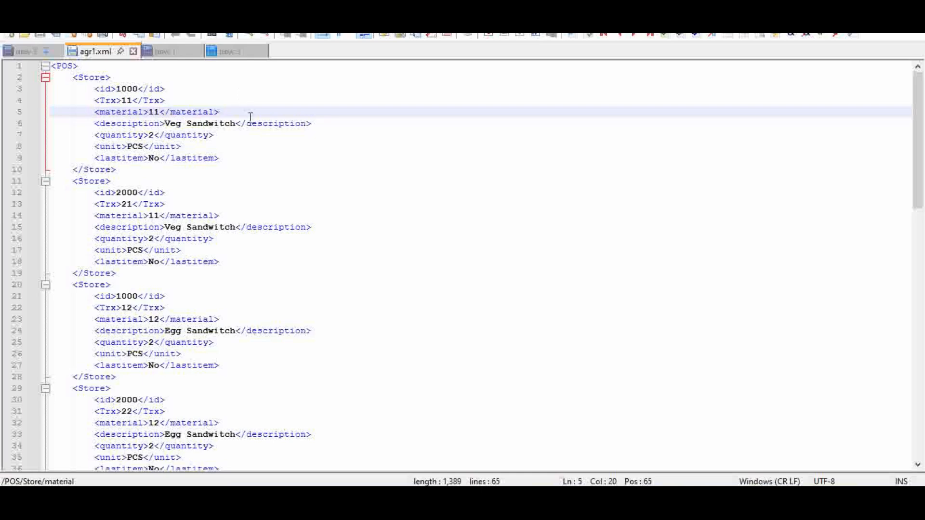
click(140, 121)
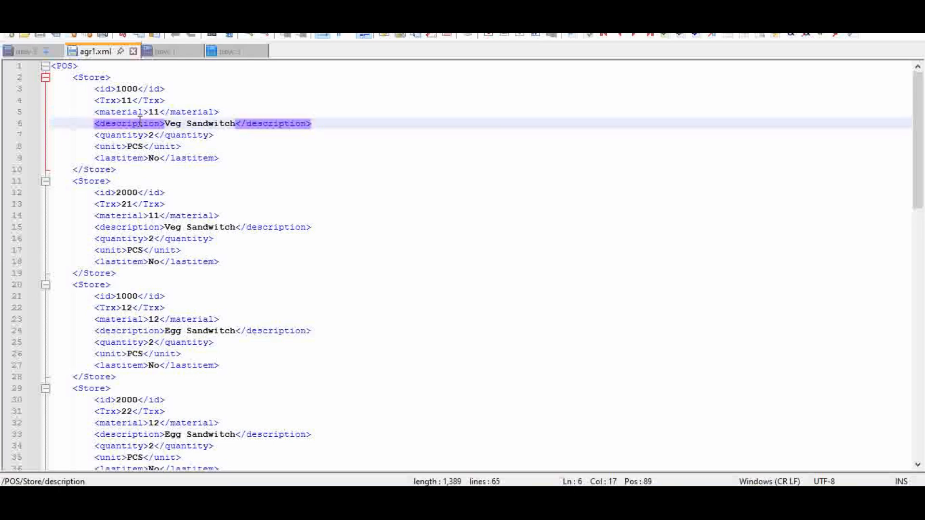
click(137, 135)
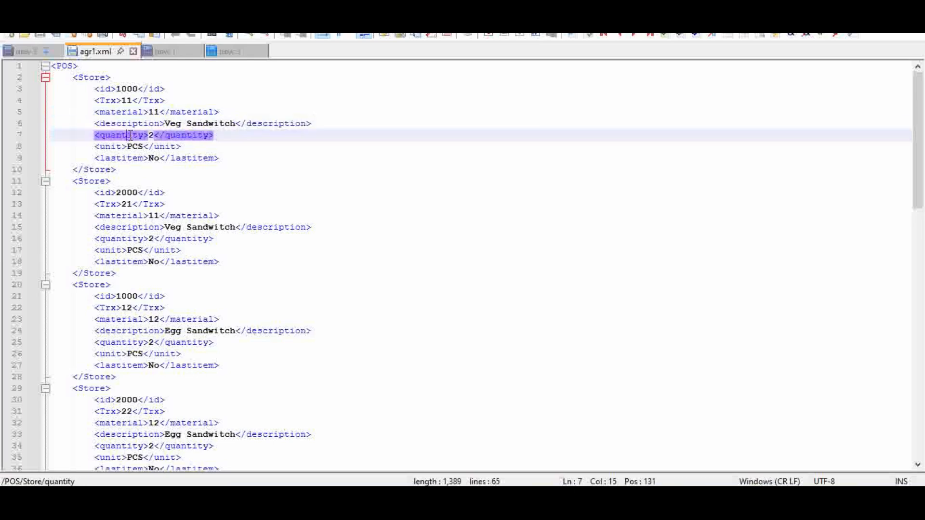
click(113, 146)
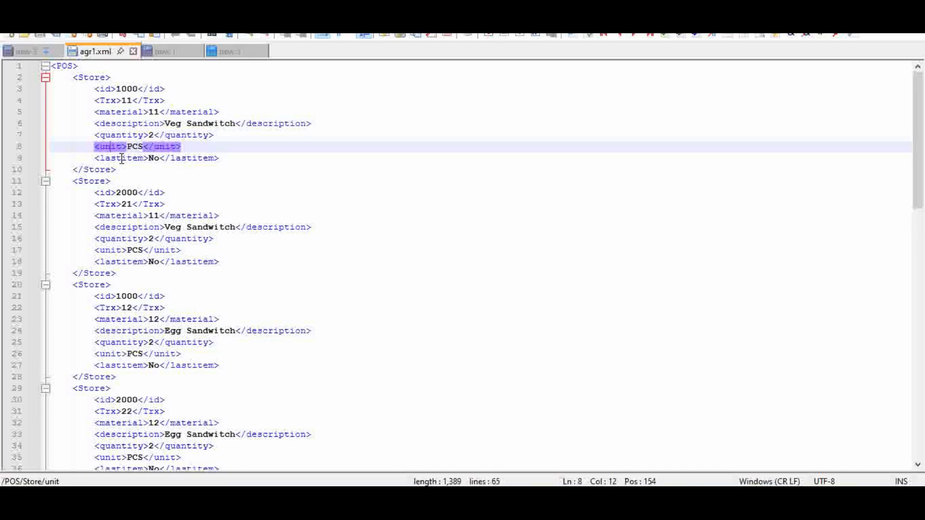
click(122, 159)
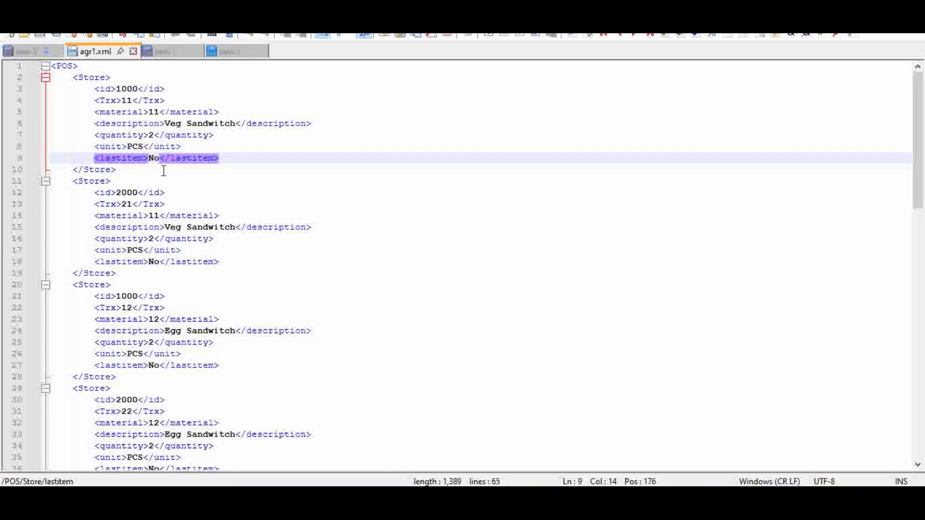
Step: Examine the lastitem element of the first Store record, and review that record as a whole block
drag(232, 159, 94, 162)
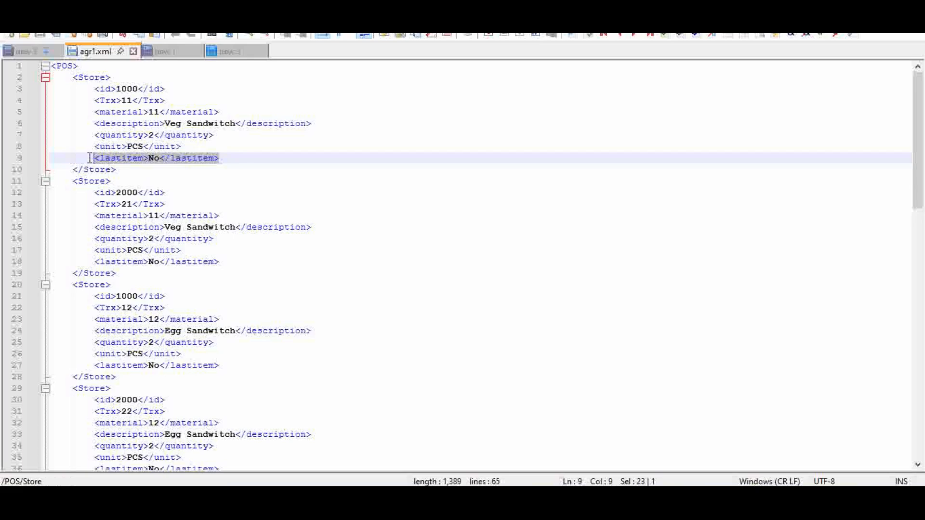
click(215, 181)
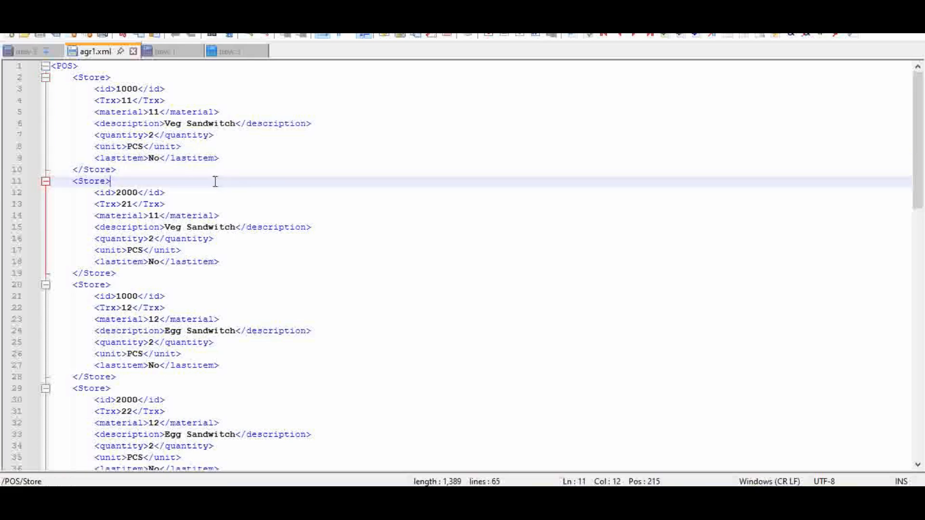
click(149, 158)
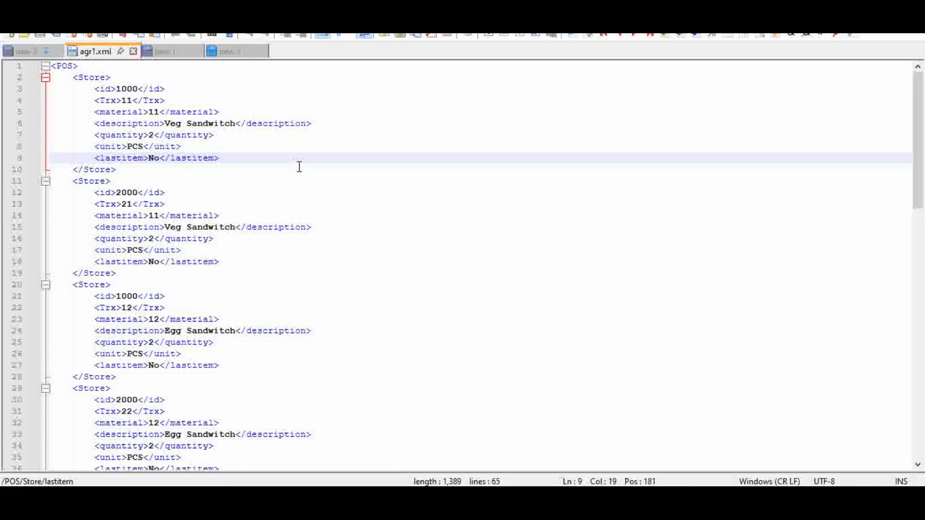
click(147, 173)
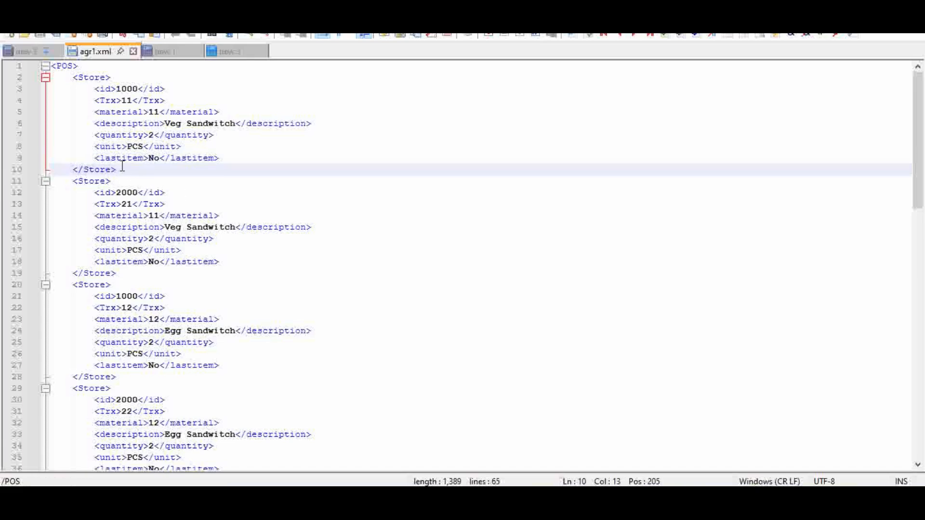
drag(117, 170, 39, 78)
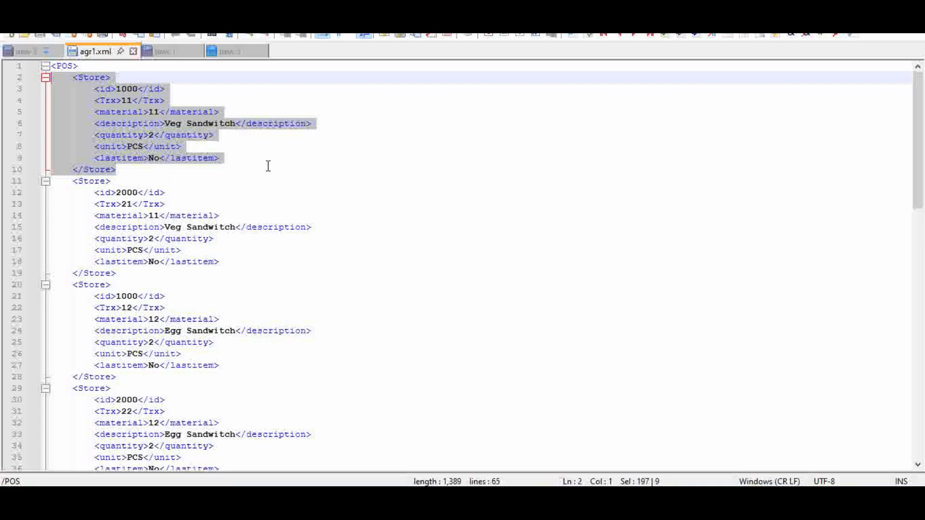
click(128, 169)
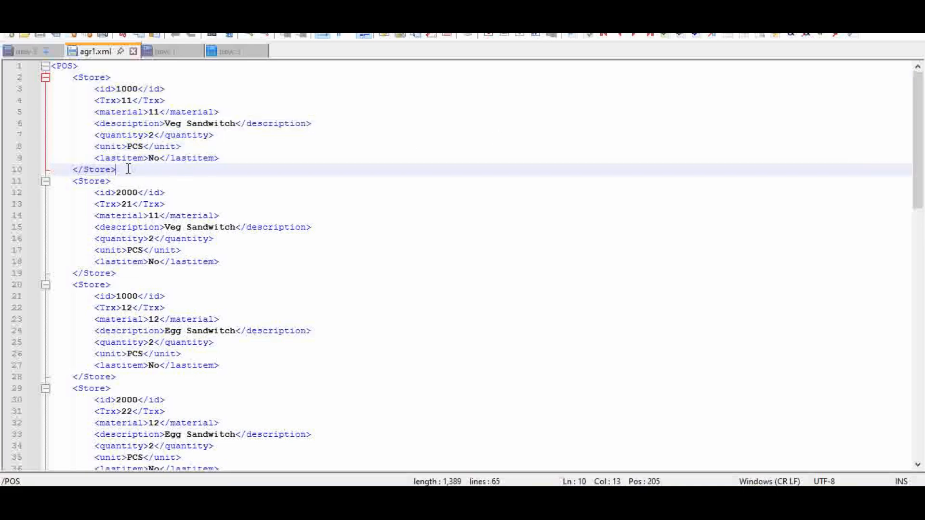
drag(127, 169, 33, 77)
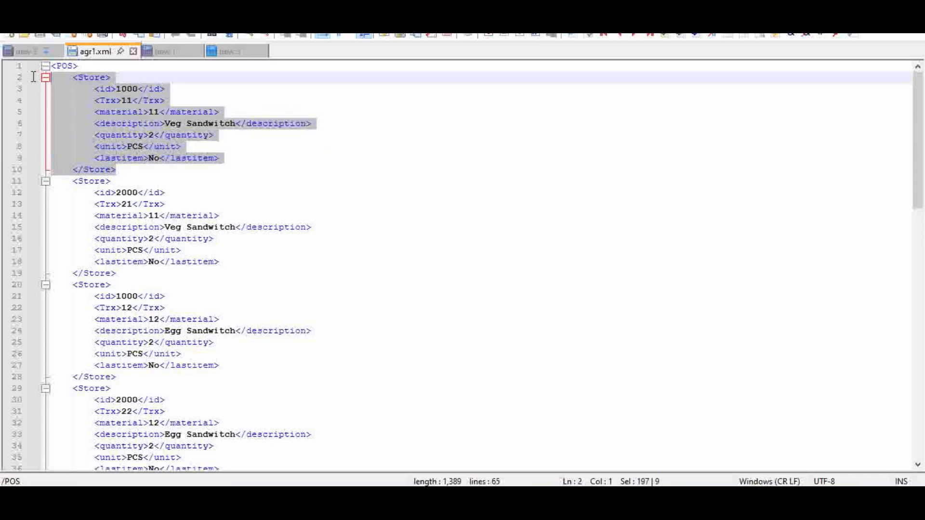
Step: Compare the id values of the successive Store records in agr1.xml
click(132, 81)
click(132, 186)
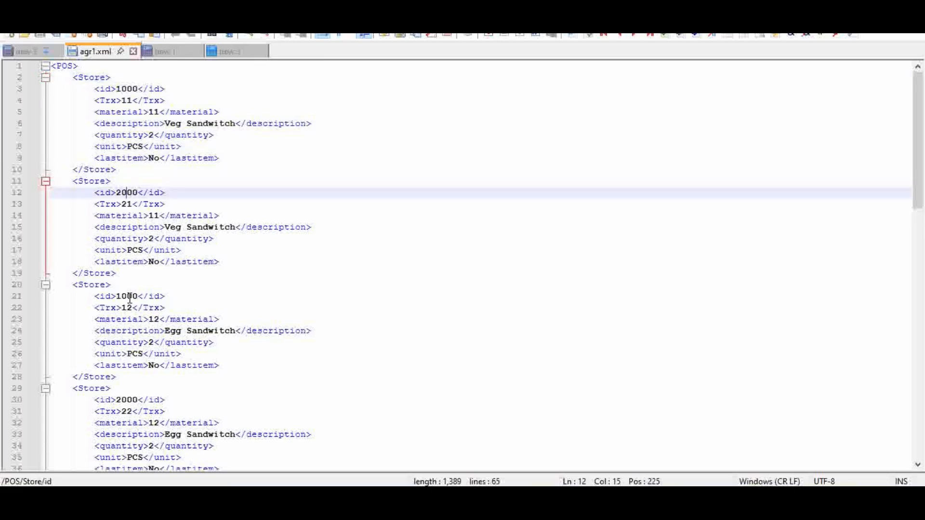
drag(111, 285, 128, 296)
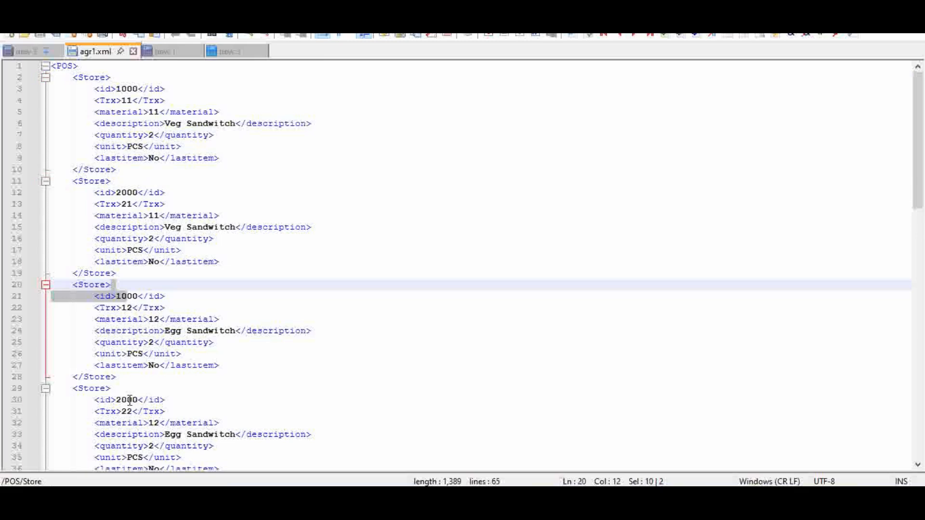
drag(112, 389, 127, 400)
drag(921, 159, 919, 129)
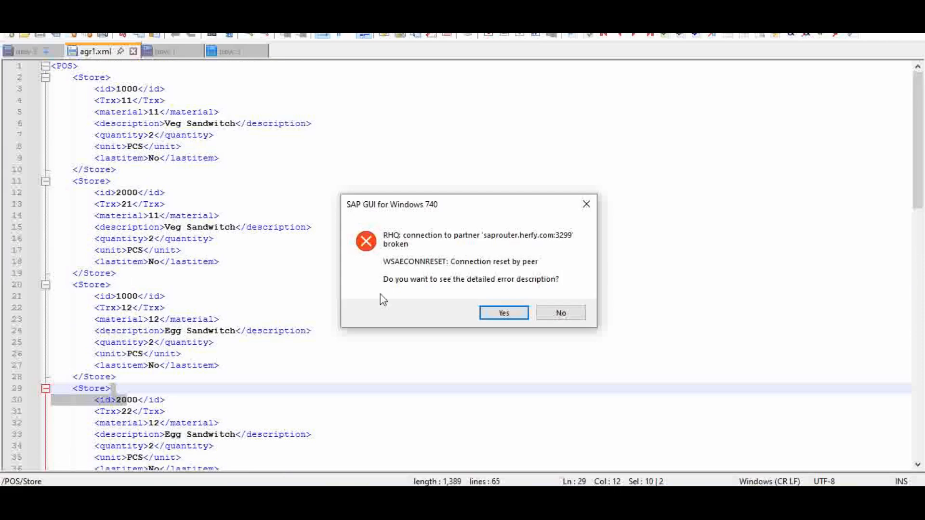
Step: Dismiss the SAP GUI connection error without viewing its details, and examine the second Store record in agr1.xml
click(563, 314)
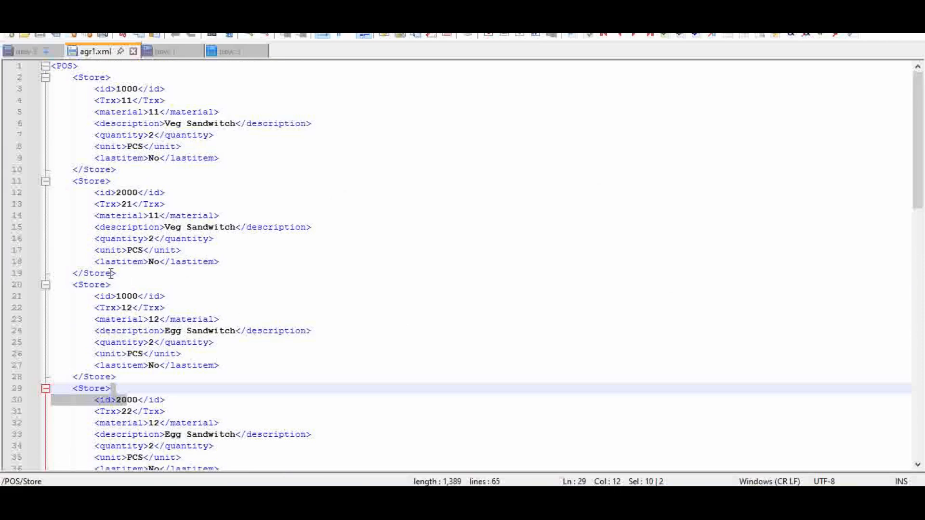
drag(118, 273, 38, 178)
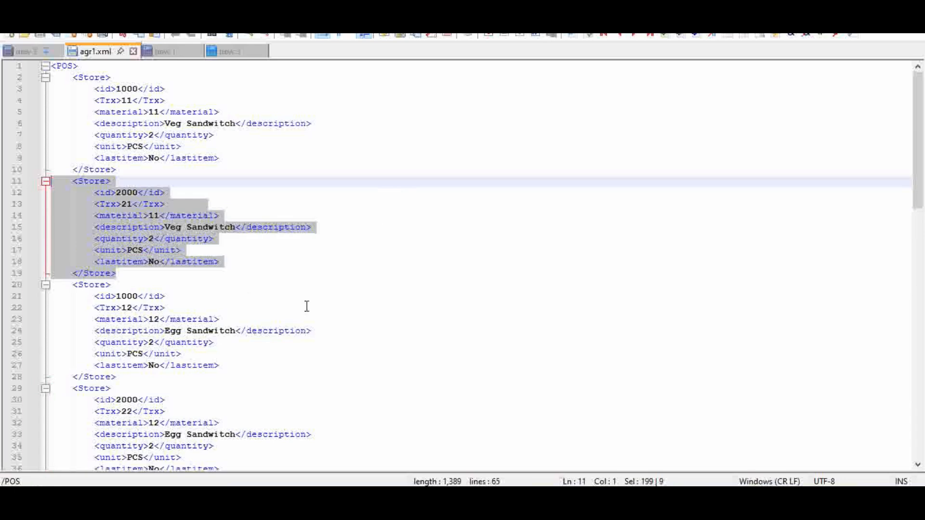
click(251, 263)
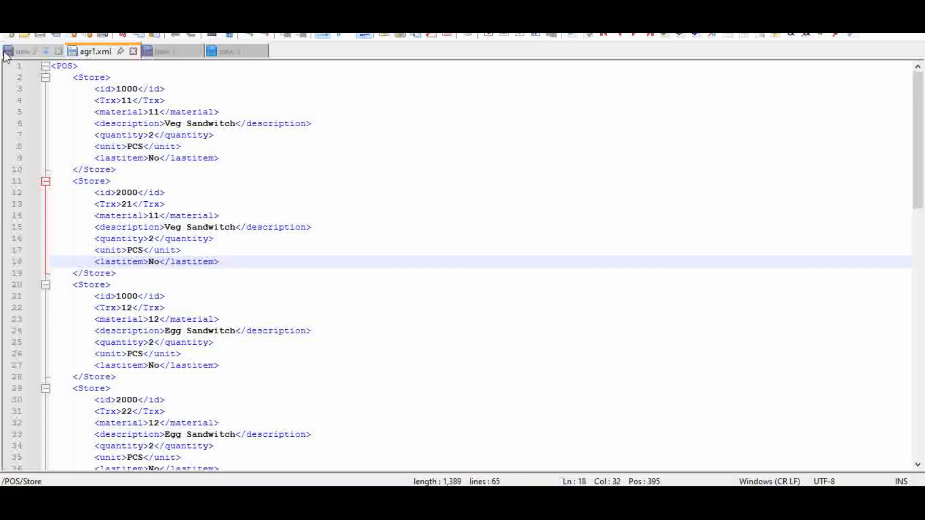
Step: Open the new 2 document and examine its multimap message and the first Store record for store 1000
click(31, 49)
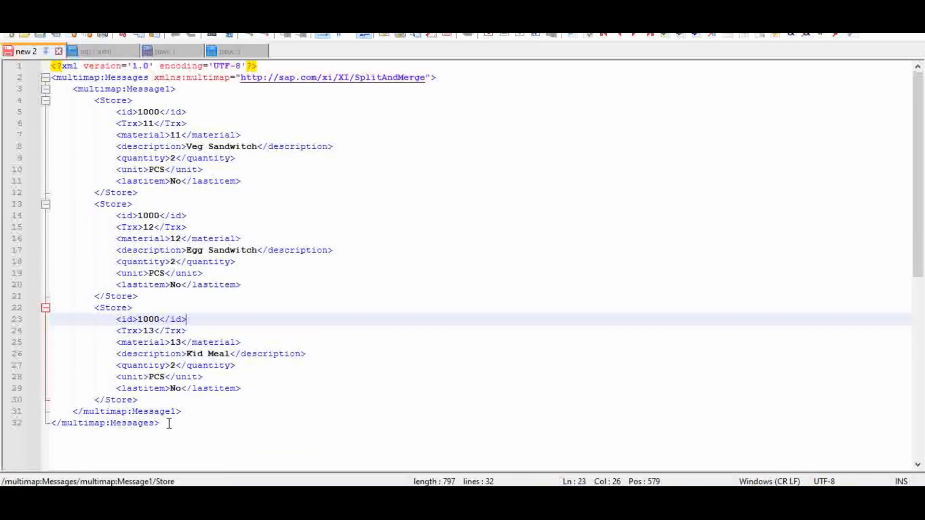
drag(169, 423, 27, 65)
click(382, 182)
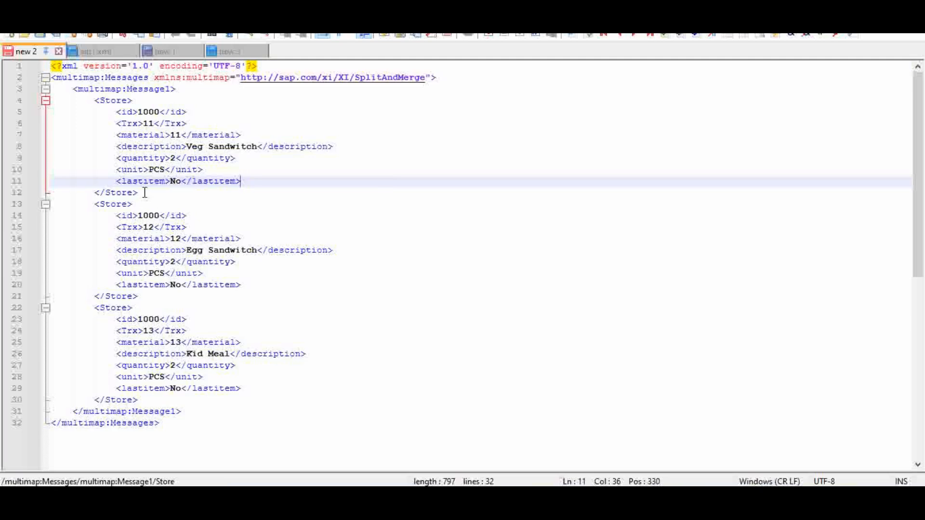
drag(145, 192, 56, 107)
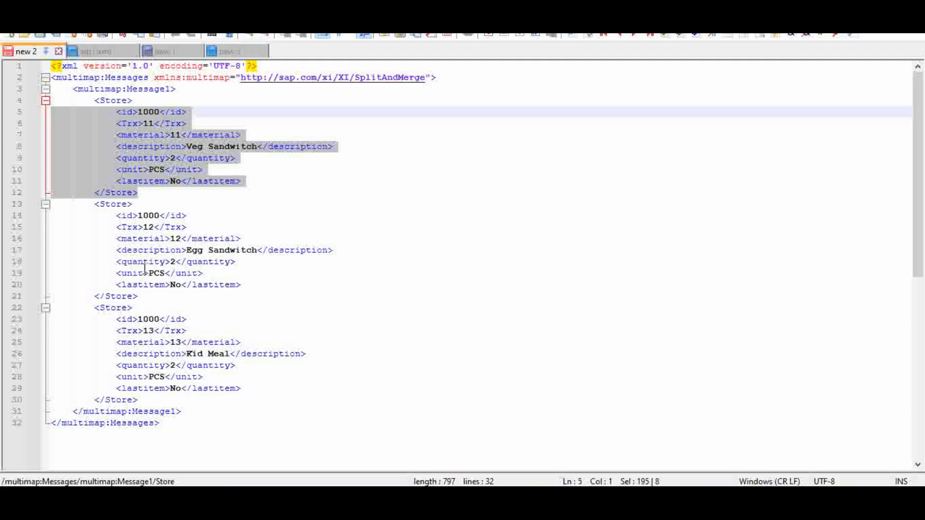
click(284, 196)
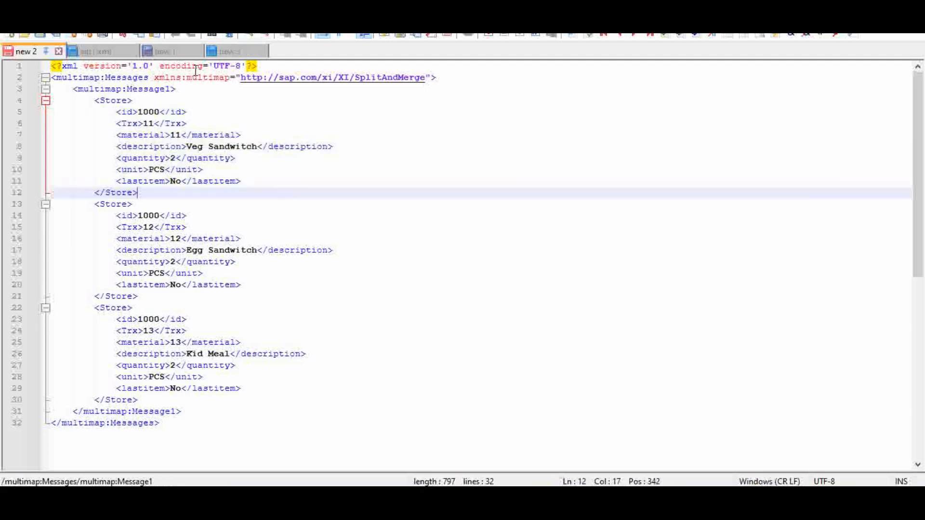
Step: Open the new 1 document and examine the full multimap message containing the store 2000 records
click(179, 52)
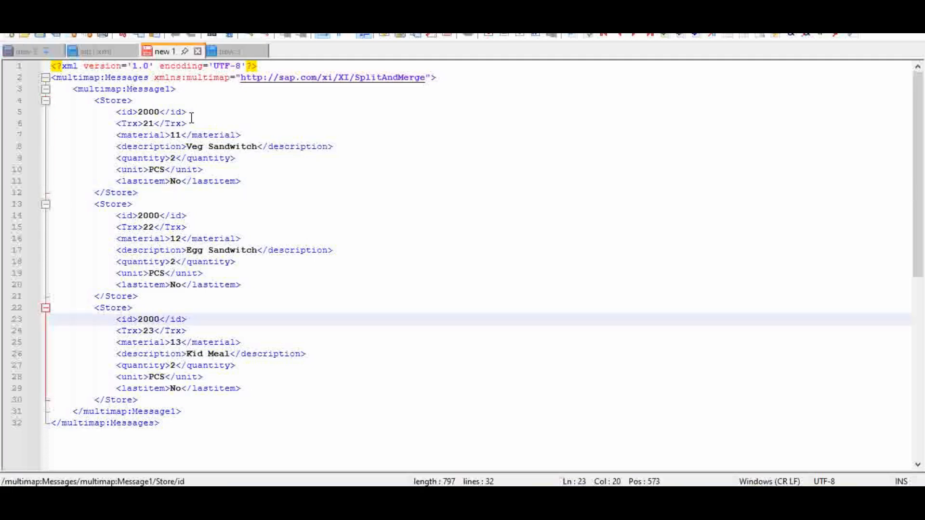
click(151, 112)
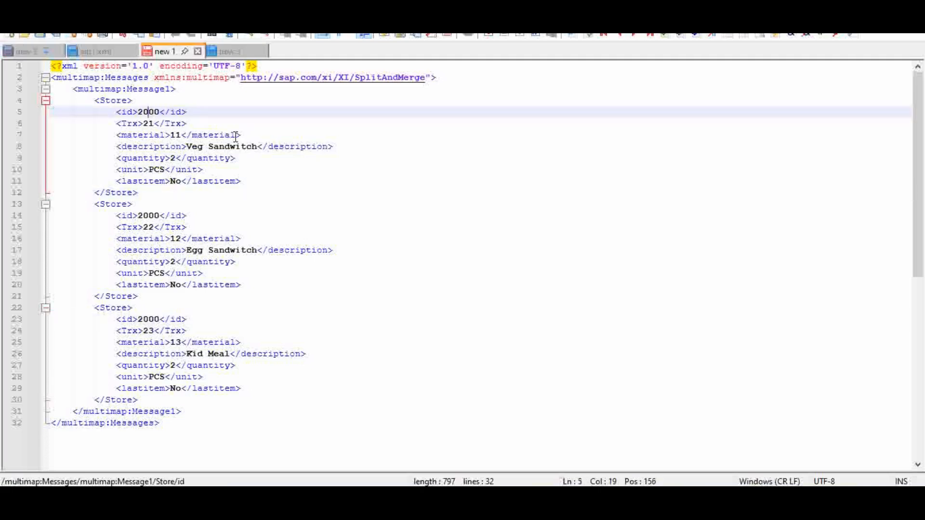
click(225, 90)
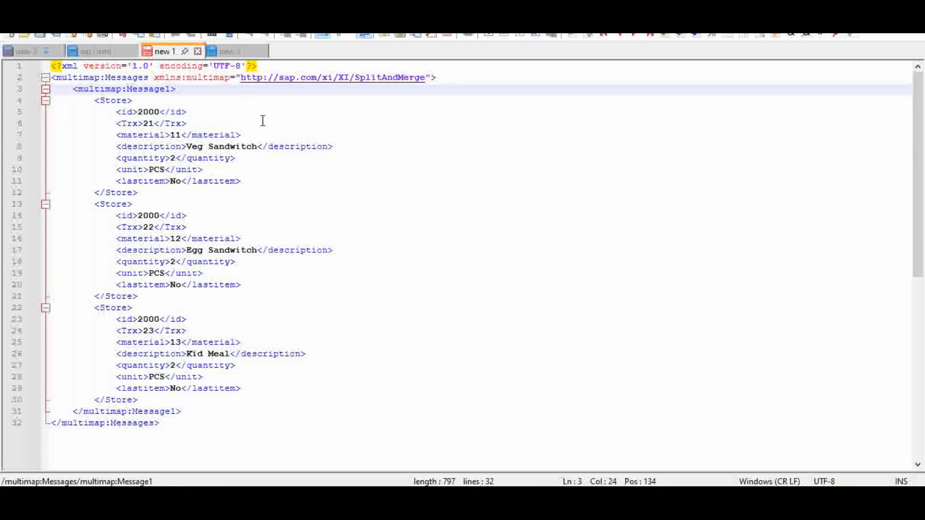
drag(172, 423, 41, 71)
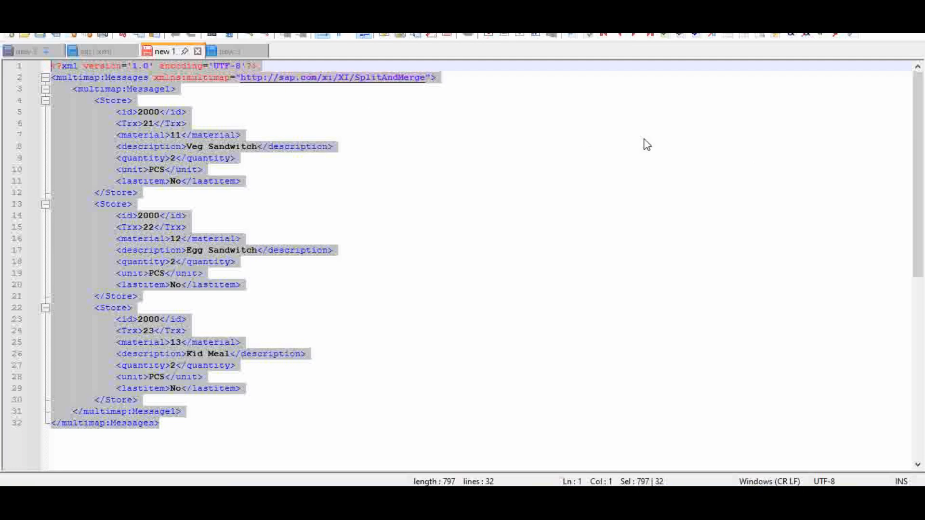
click(432, 204)
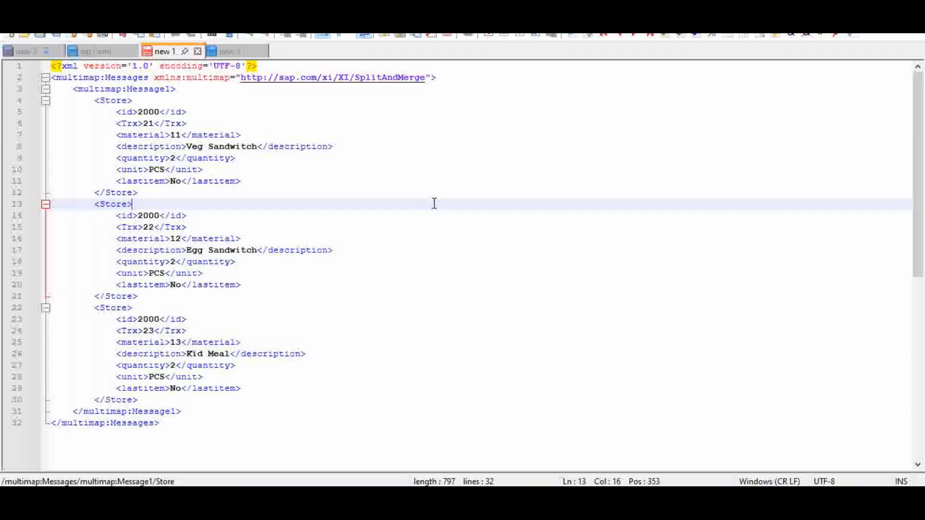
Step: Compare the first Store record in agr1.xml with the store 1000 message in the new 2 document
click(97, 51)
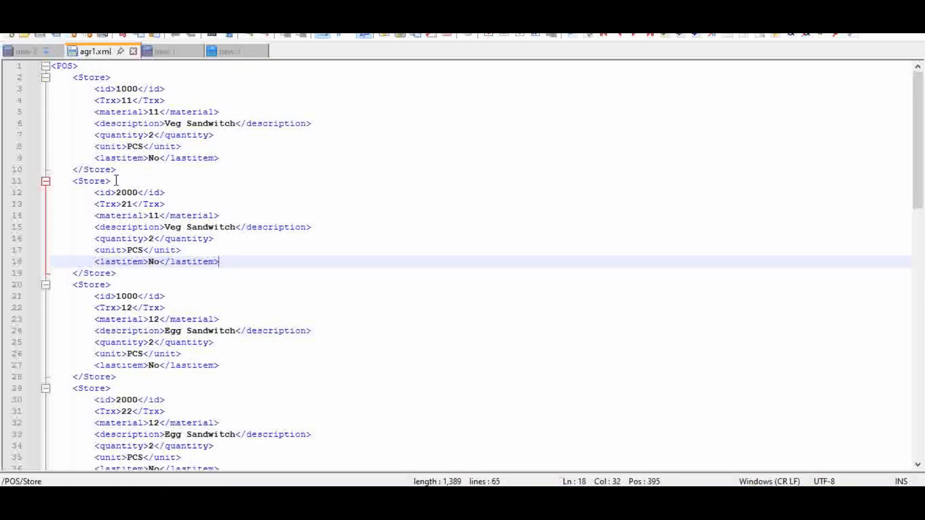
drag(124, 170, 51, 77)
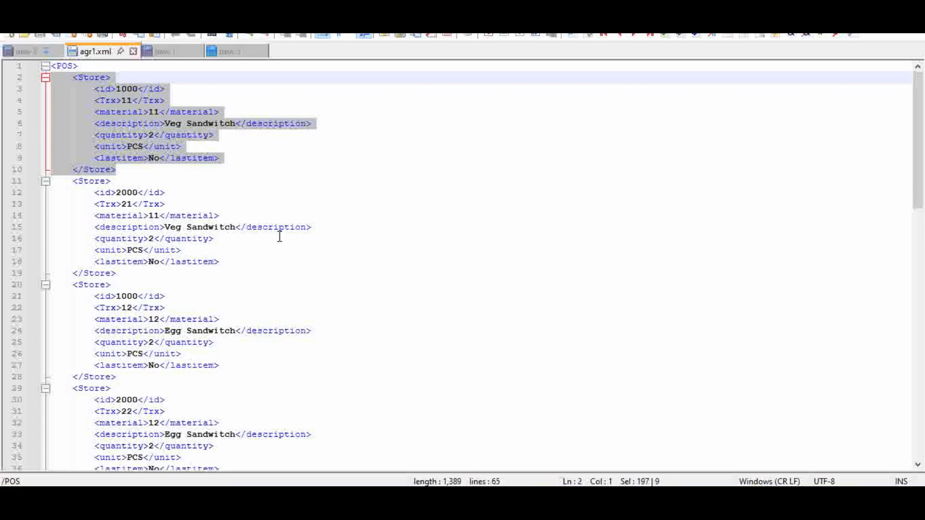
click(19, 53)
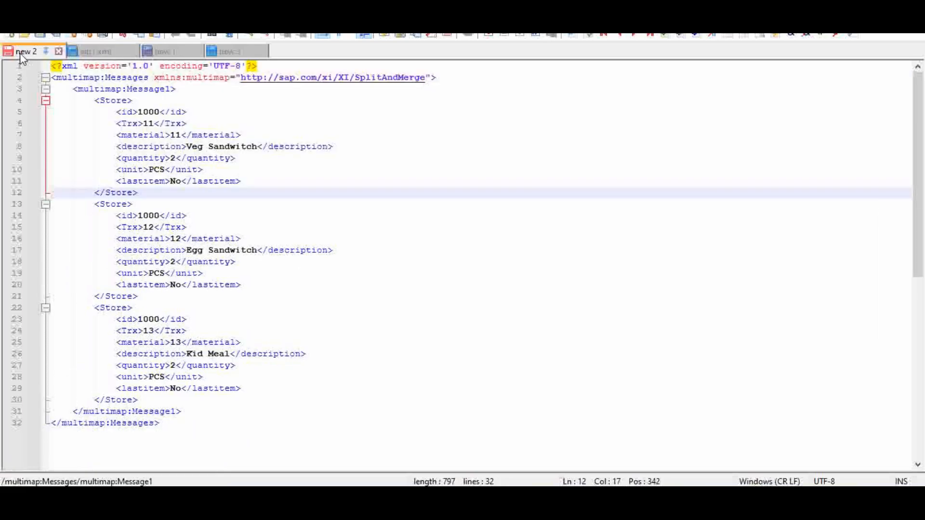
Step: Return to agr1.xml and examine the lastitem value of the first Store record
click(176, 53)
click(96, 51)
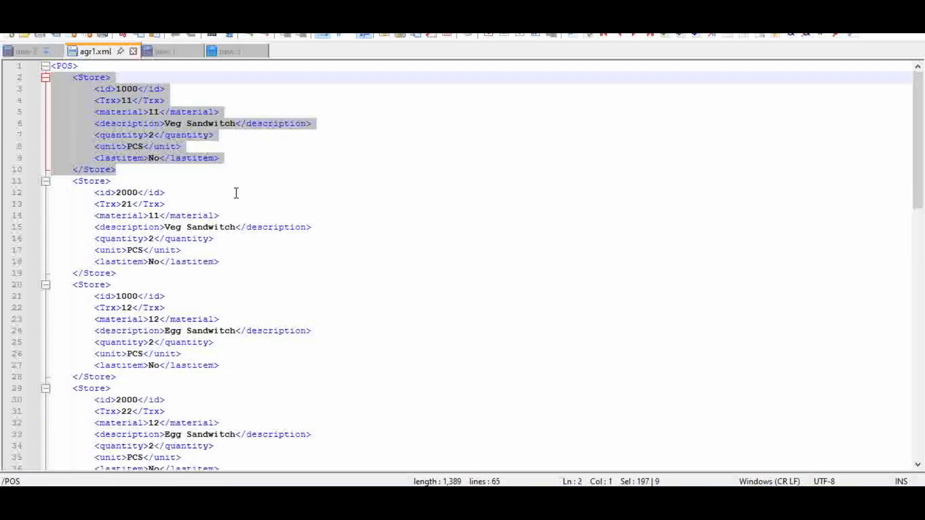
click(215, 179)
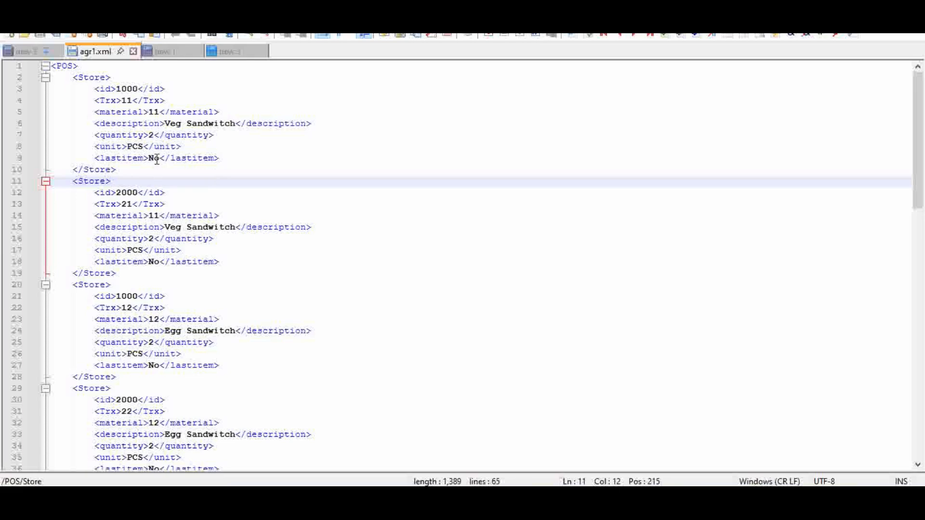
drag(148, 159, 158, 161)
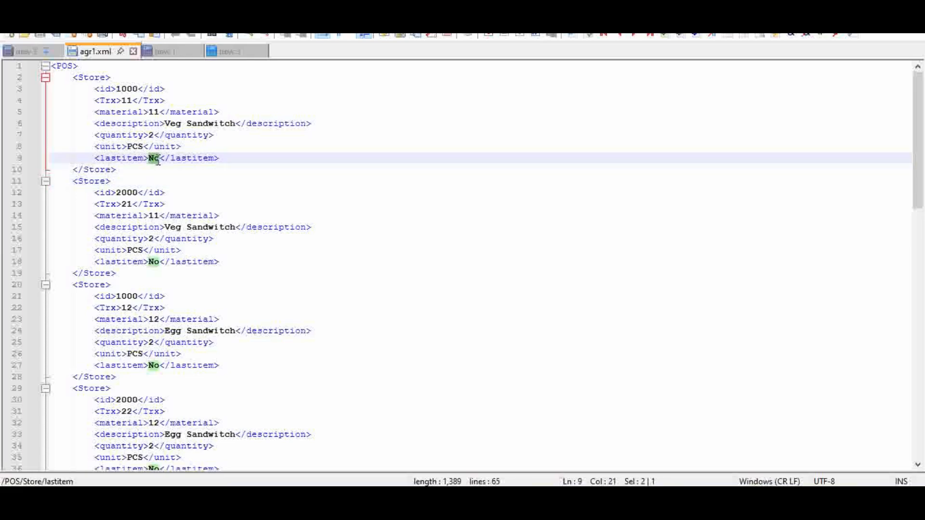
click(265, 202)
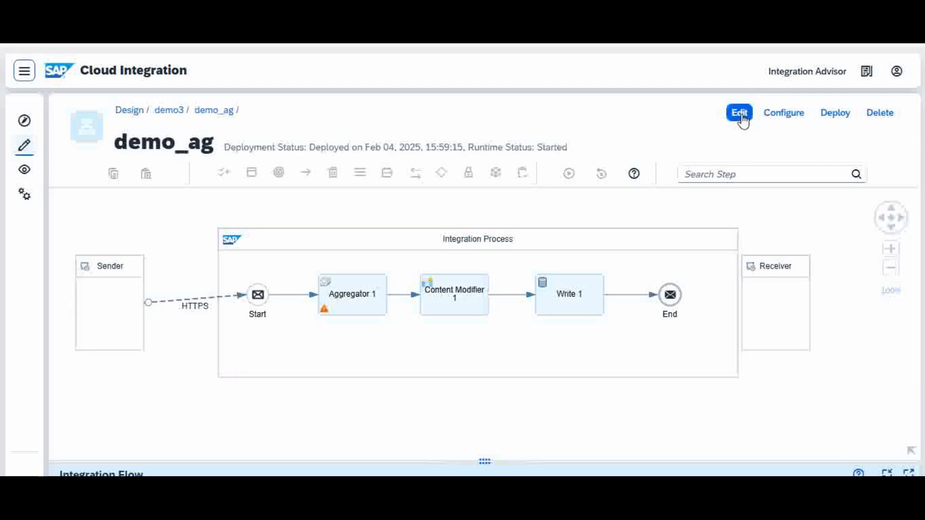
Step: Start editing the demo_ag integration flow in SAP Cloud Integration and align the Sender horizontally with the Start event
click(739, 114)
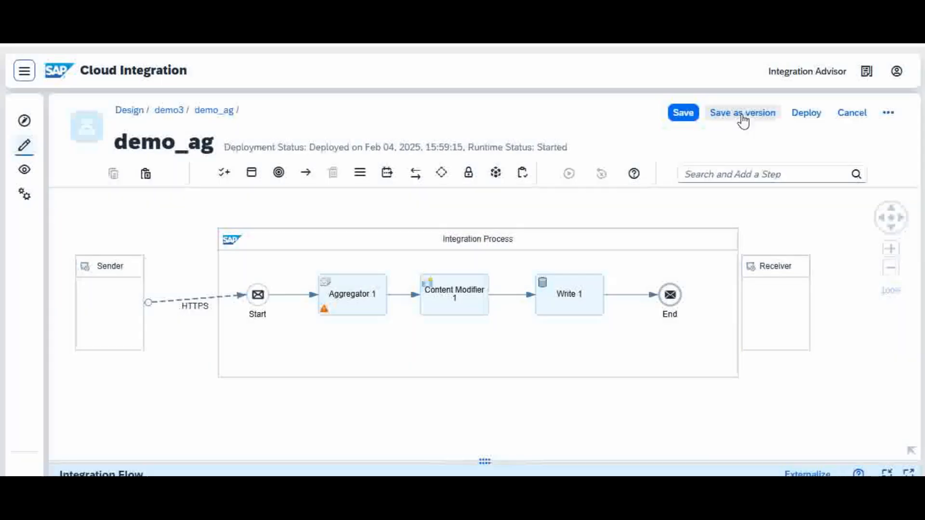
mouse_move(117, 301)
mouse_down()
mouse_move(118, 286)
mouse_move(119, 294)
mouse_up()
click(229, 325)
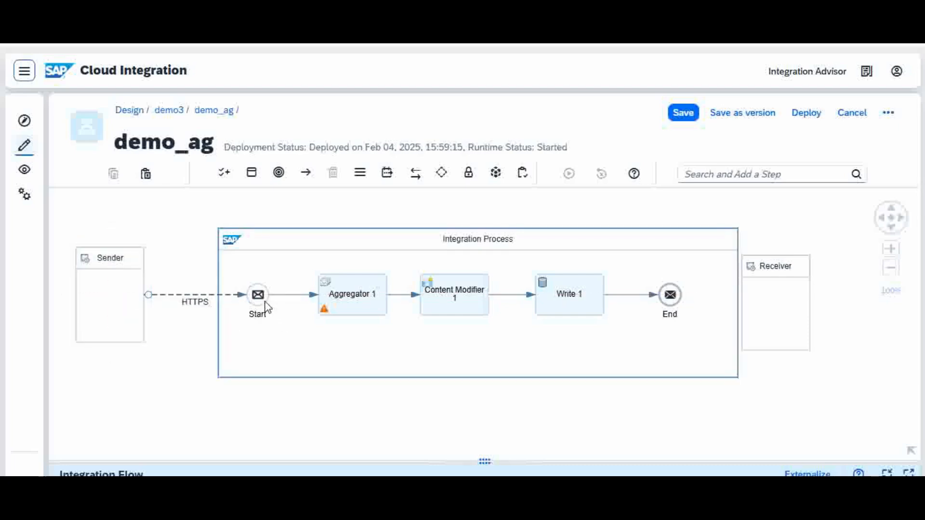
Step: Examine the address in the connection settings of the HTTPS channel between the Sender and the Start event
click(197, 300)
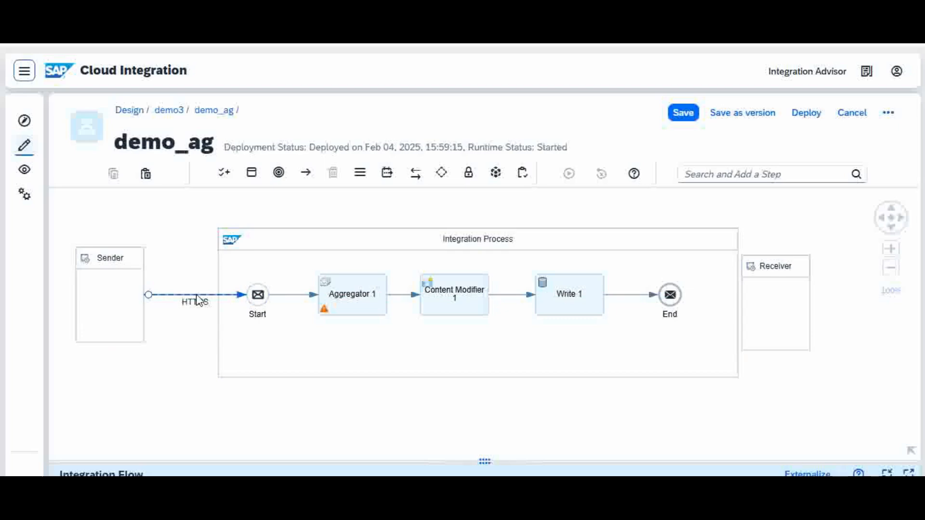
drag(433, 460, 432, 373)
click(196, 300)
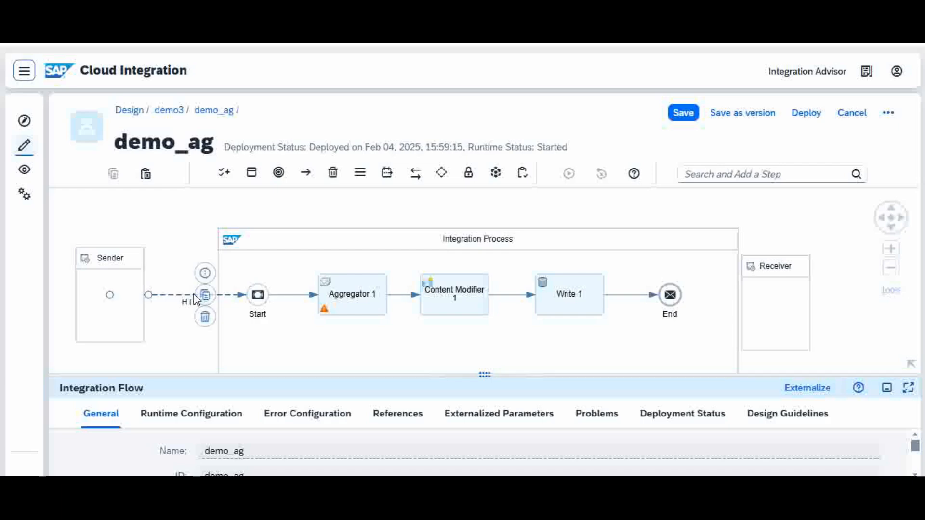
click(165, 418)
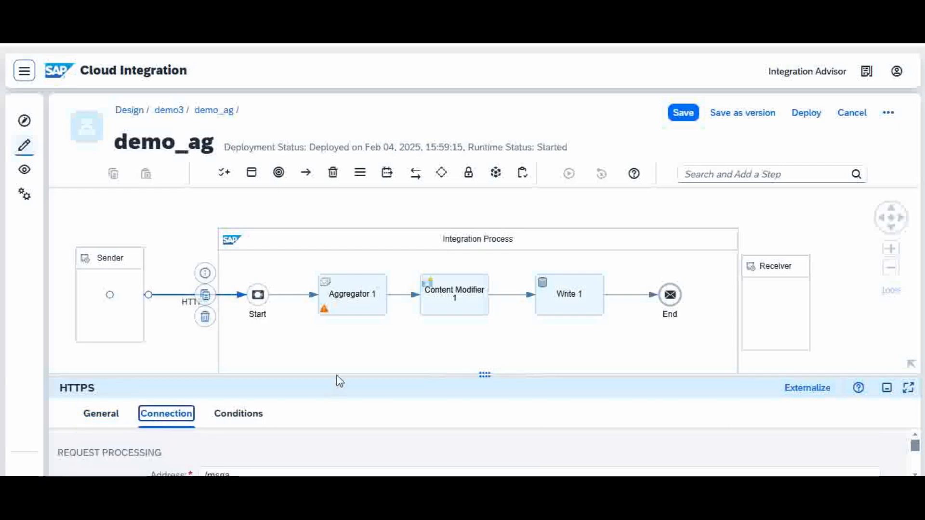
drag(336, 372, 337, 340)
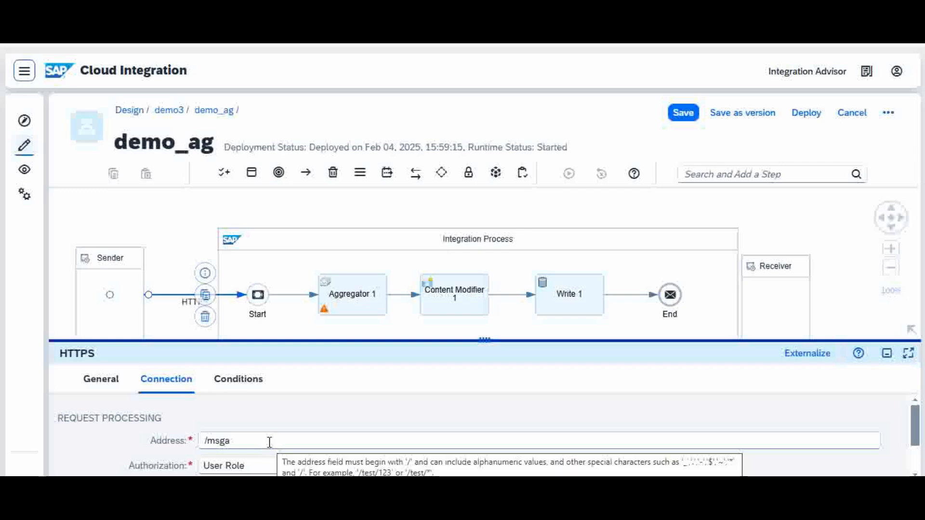
drag(445, 342, 443, 396)
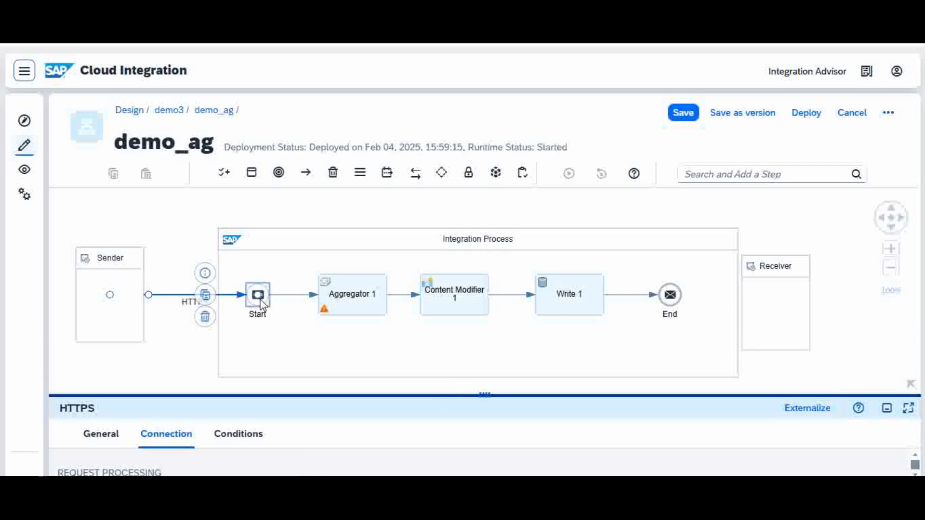
Step: Check where the Aggregator is found among the available routing steps without adding one
click(365, 296)
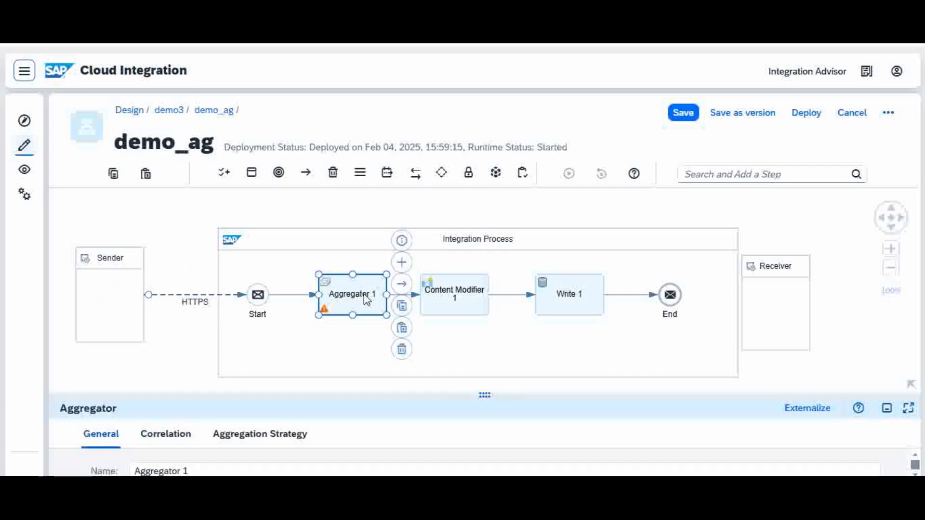
click(442, 174)
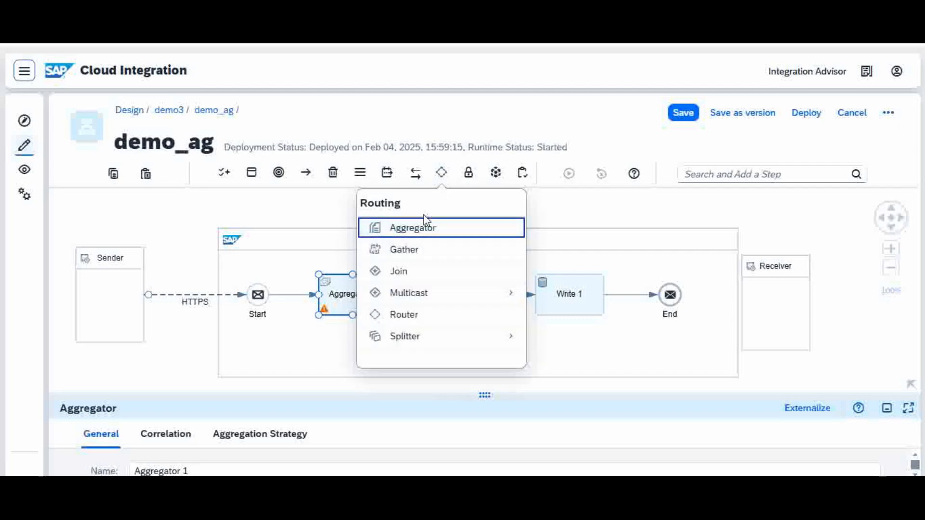
click(305, 213)
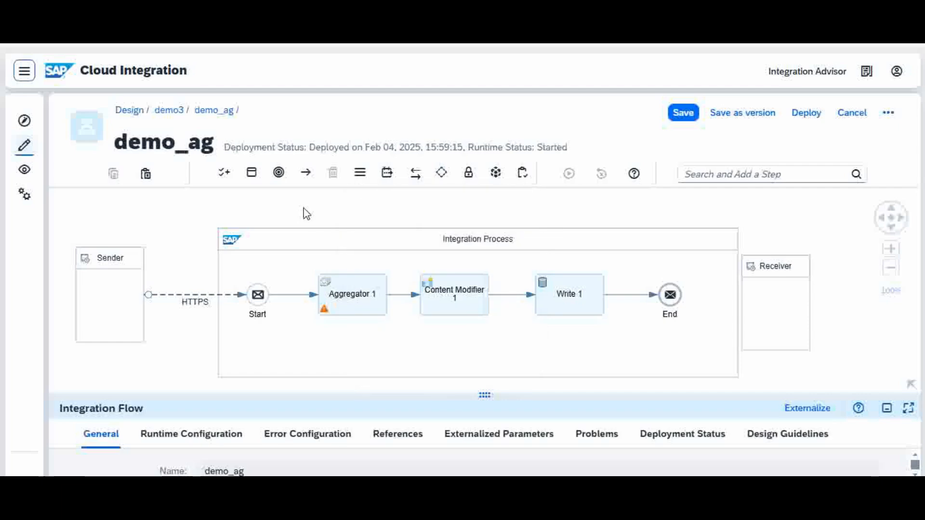
Step: Open the correlation settings of Aggregator 1 and examine its XPath correlation expression
click(357, 302)
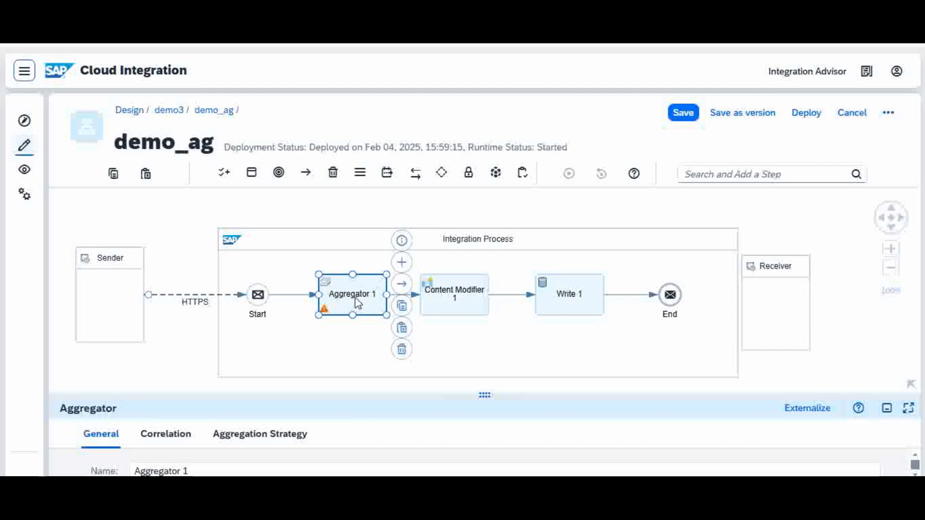
drag(483, 394, 513, 273)
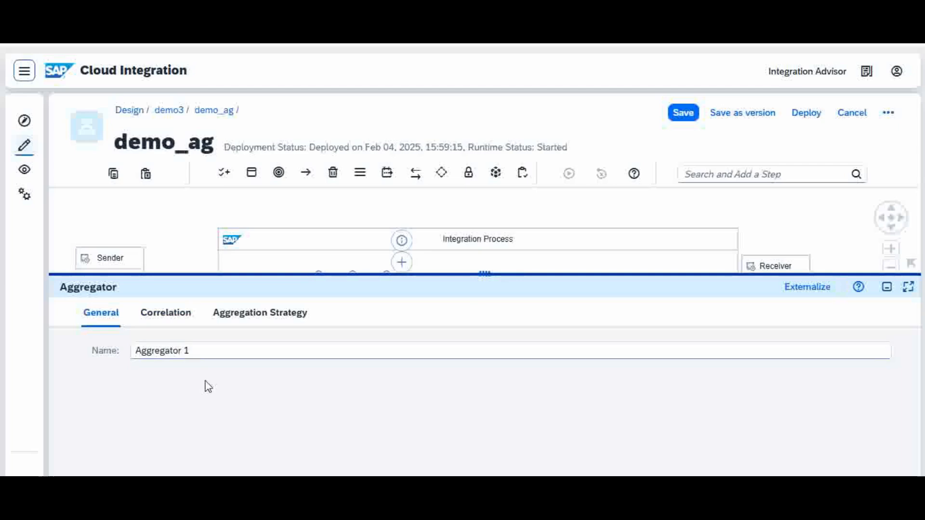
click(171, 321)
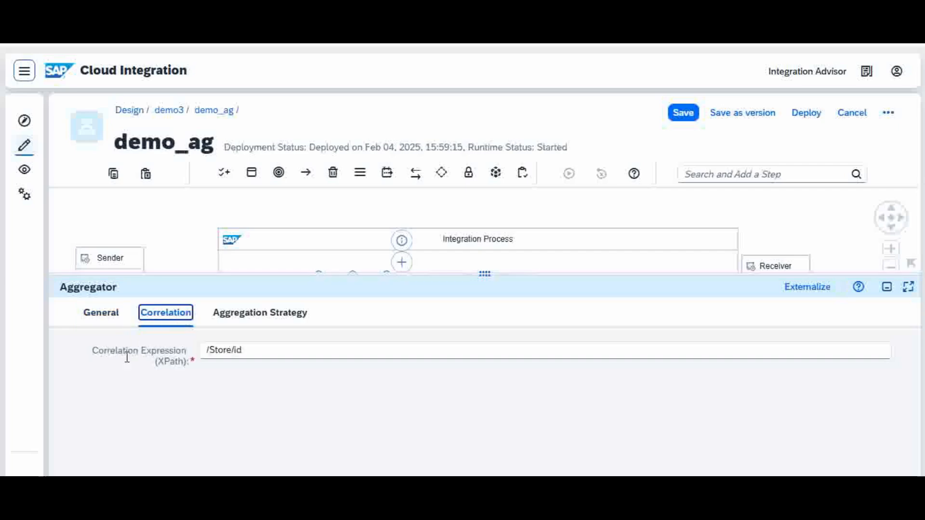
click(250, 350)
Step: Switch to agr1.xml in Notepad++ and examine the first Store record and its id element
click(544, 486)
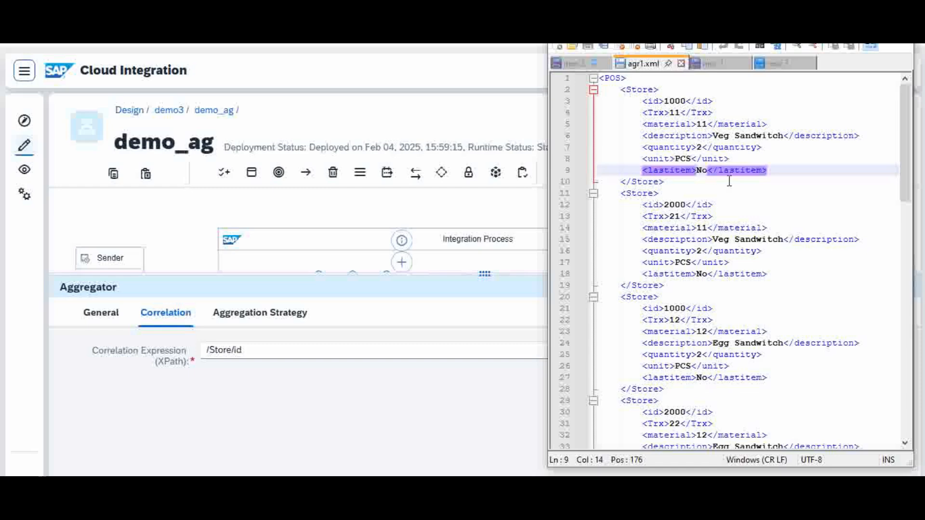
click(695, 183)
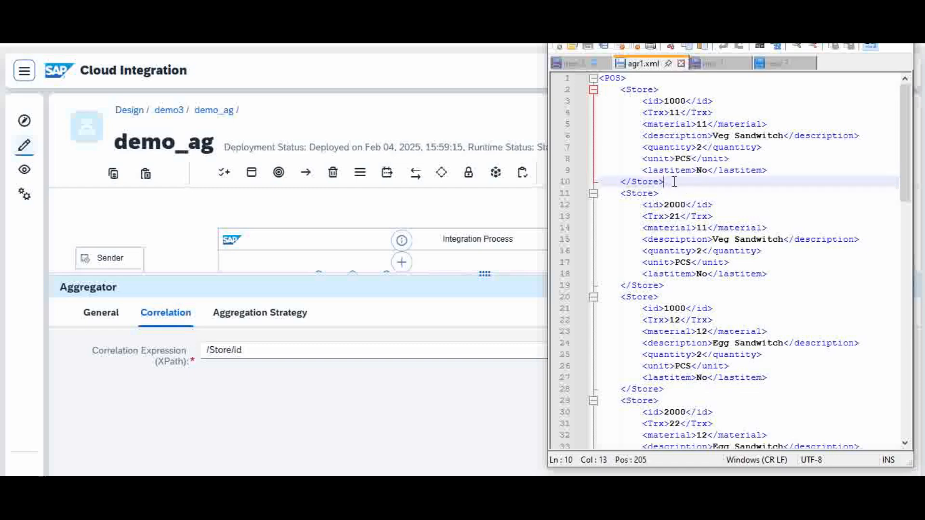
drag(674, 181, 581, 90)
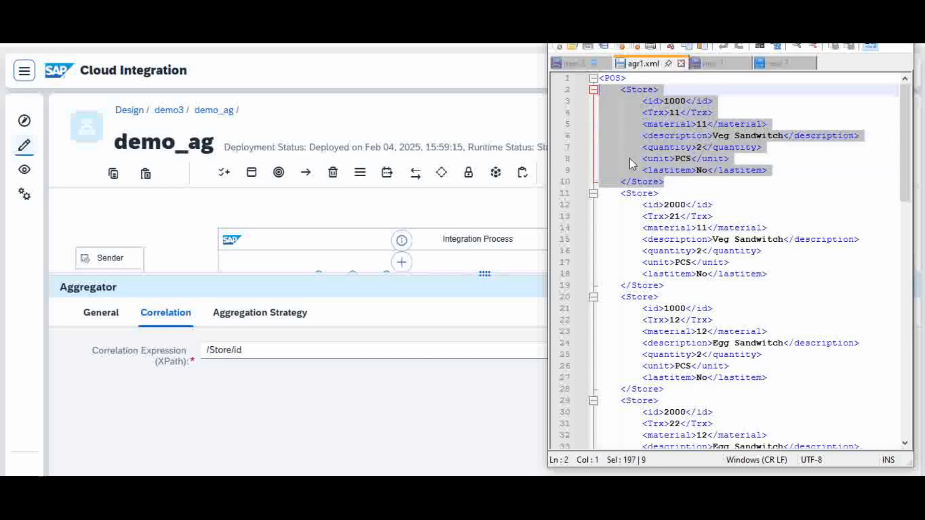
click(677, 158)
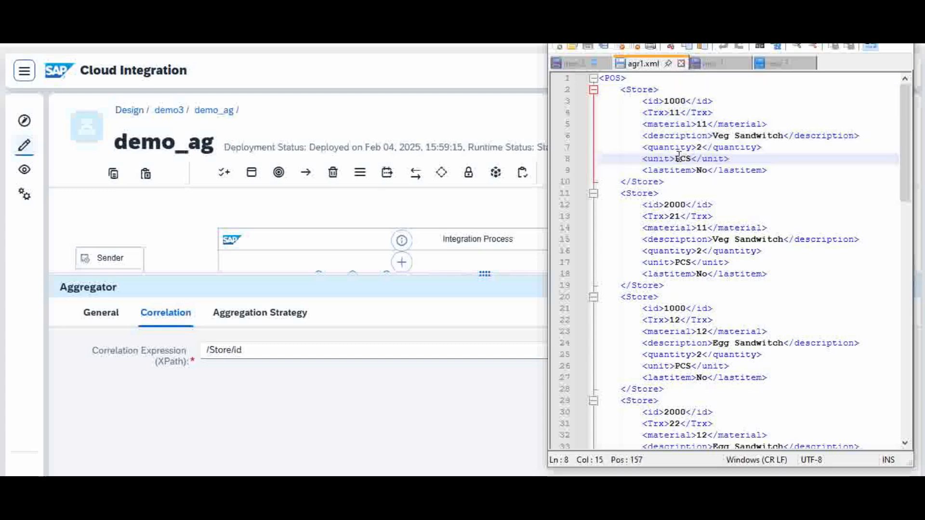
click(647, 182)
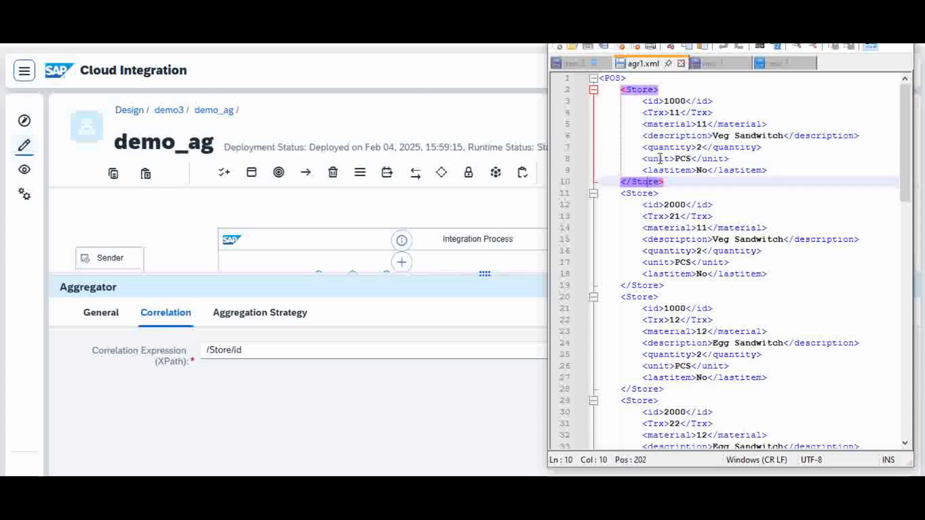
click(675, 101)
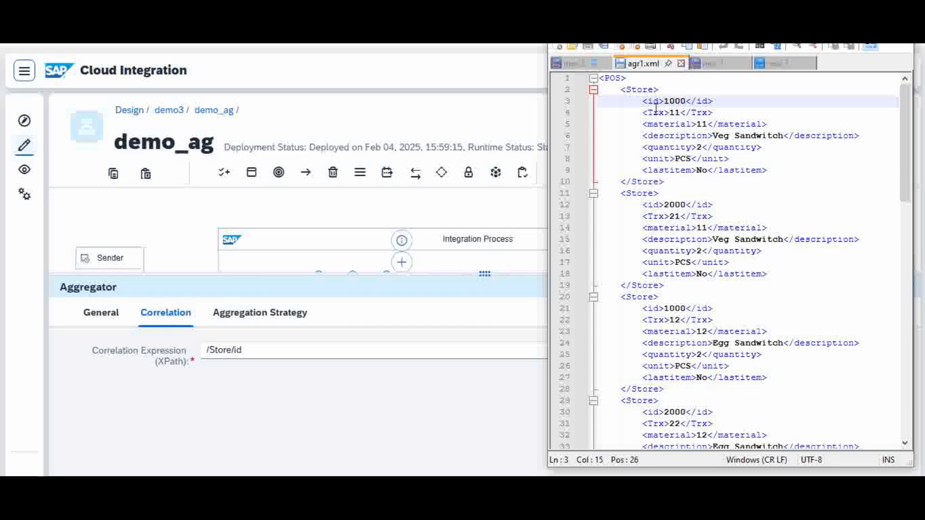
click(654, 101)
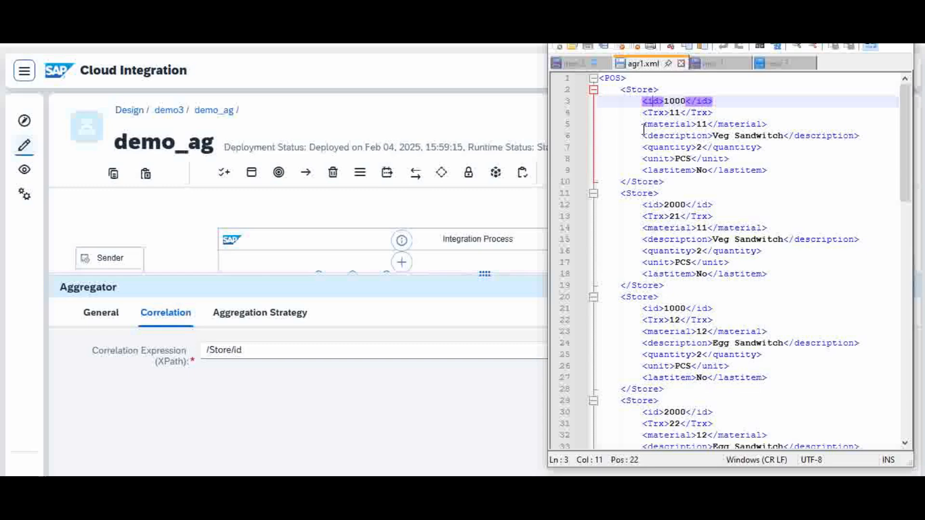
click(679, 101)
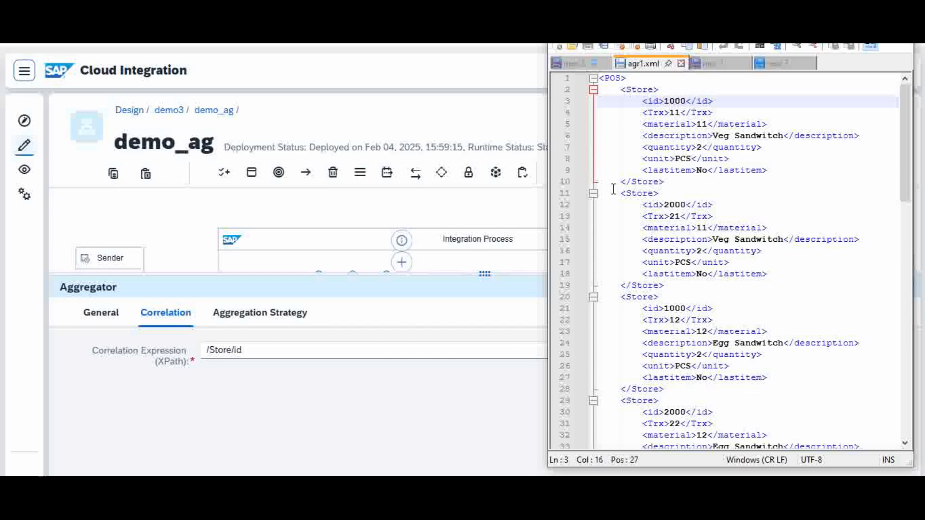
Step: Compare the Aggregator's correlation expression with the Store and id elements in agr1.xml
click(257, 350)
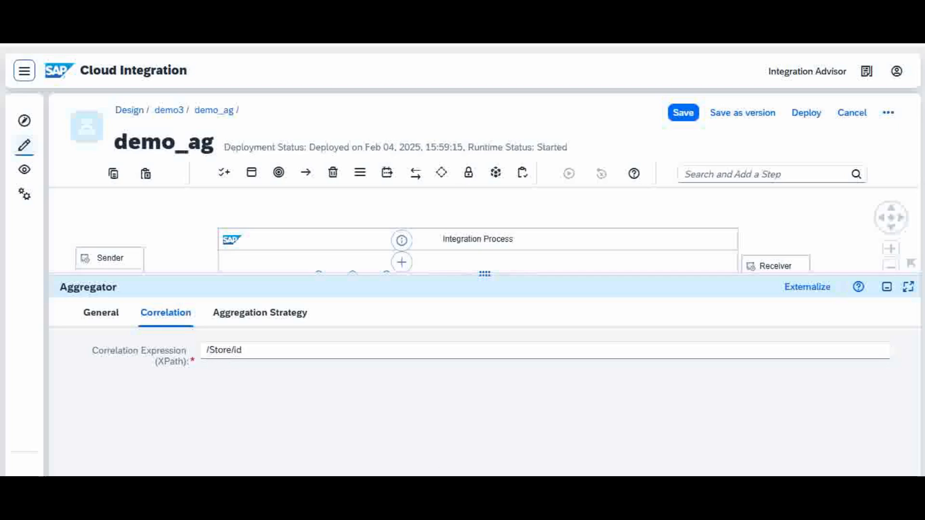
key(alt+Tab)
click(640, 93)
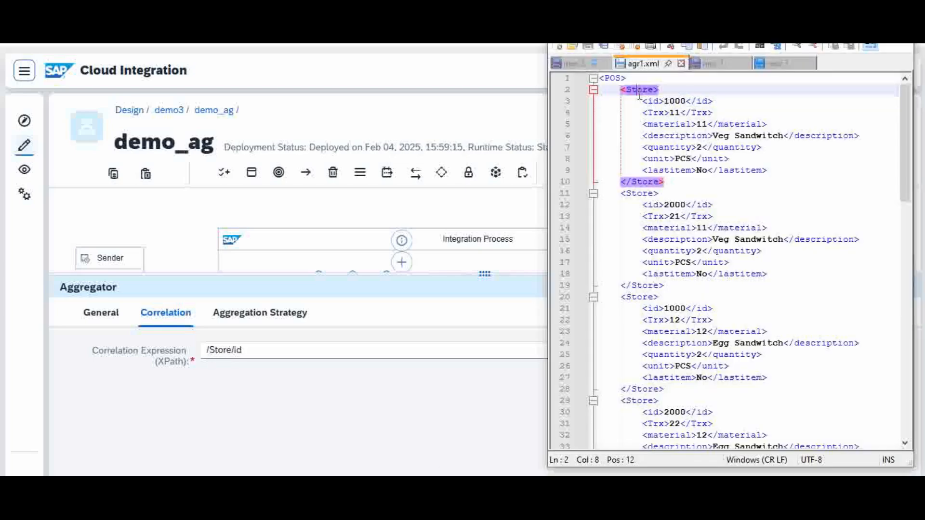
click(648, 101)
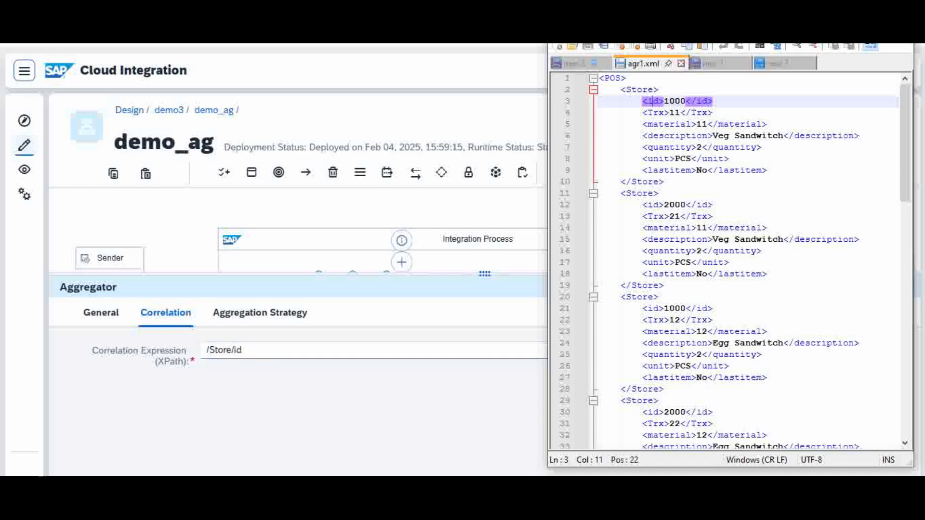
key(alt+Tab)
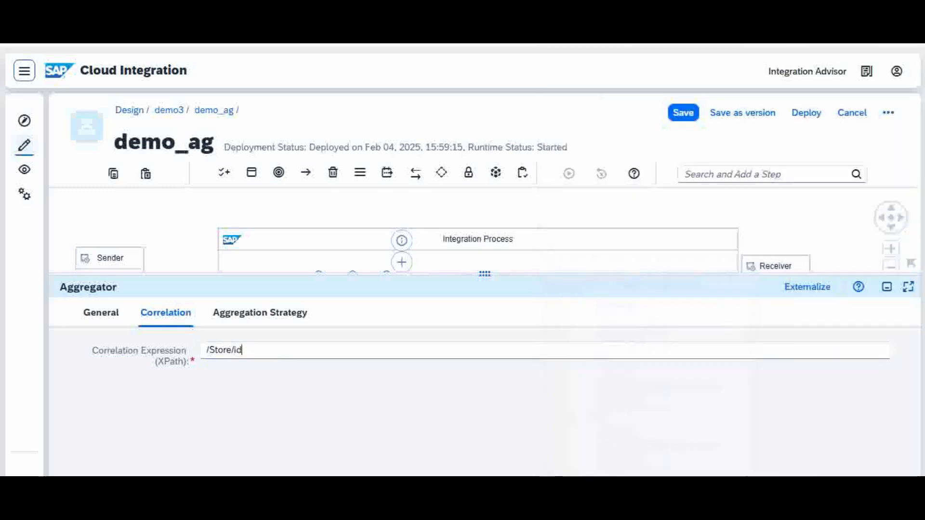
Step: Open the Aggregator's aggregation strategy, review the incoming format options and select Combine in Sequence as the aggregation algorithm
click(273, 318)
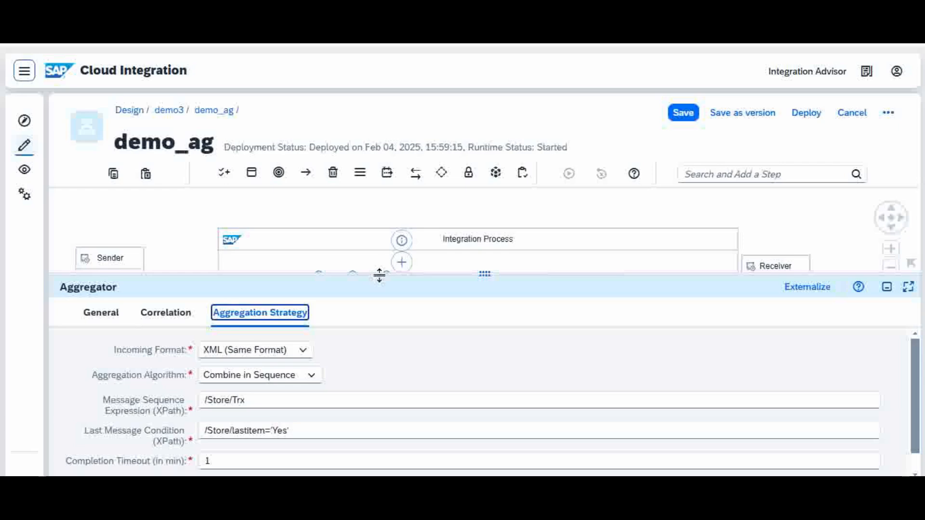
drag(378, 276, 403, 206)
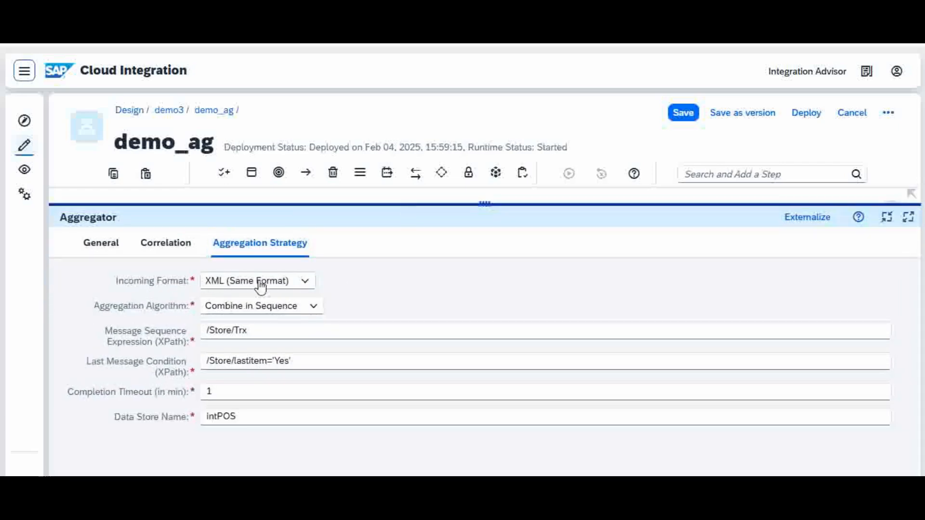
click(306, 283)
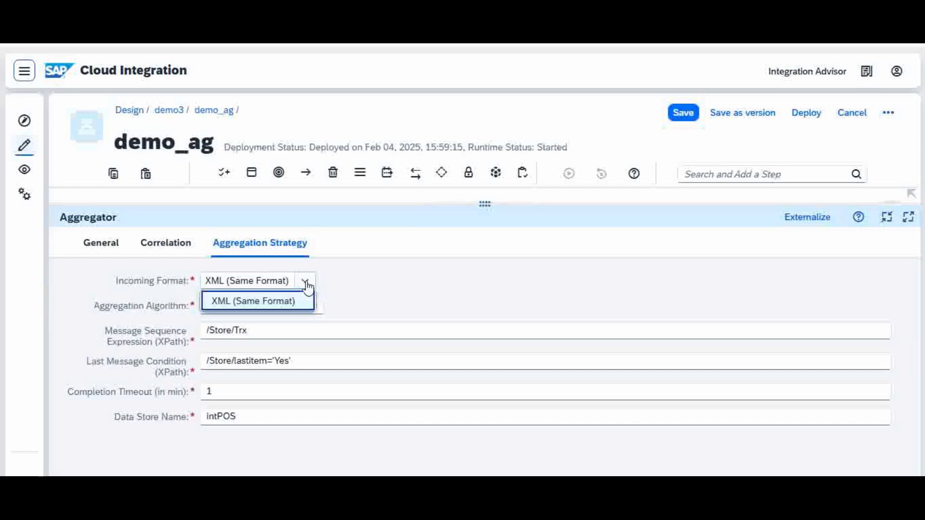
click(305, 283)
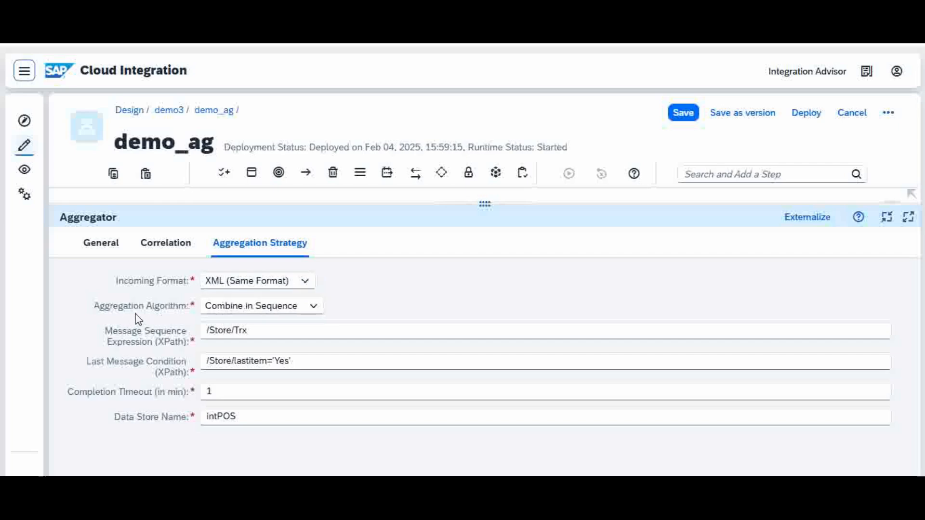
click(314, 308)
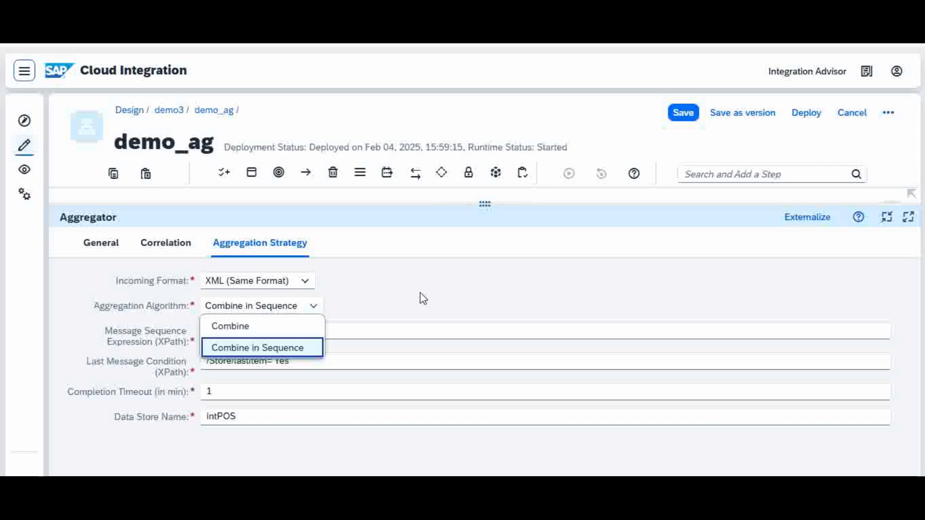
click(268, 354)
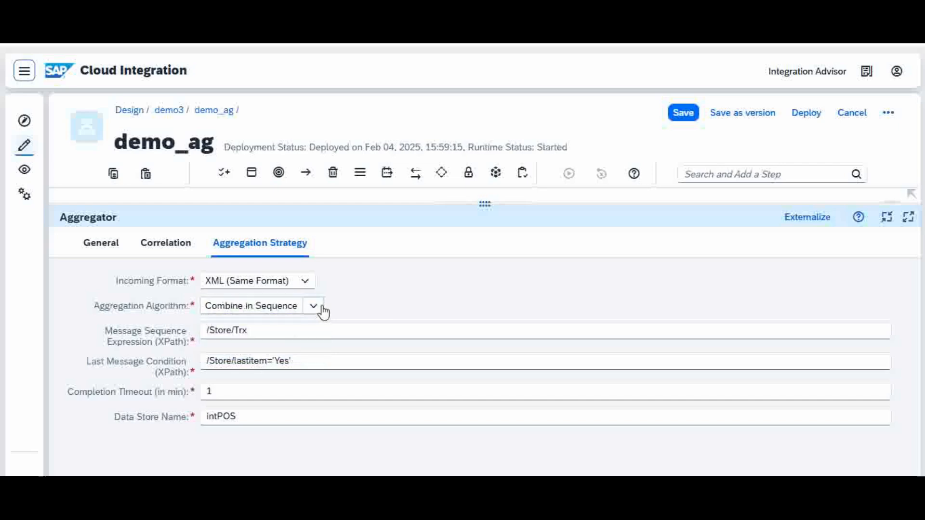
Step: Compare the Aggregator's message sequence expression with the Trx element of the first Store record in agr1.xml
click(259, 330)
key(Left)
click(545, 475)
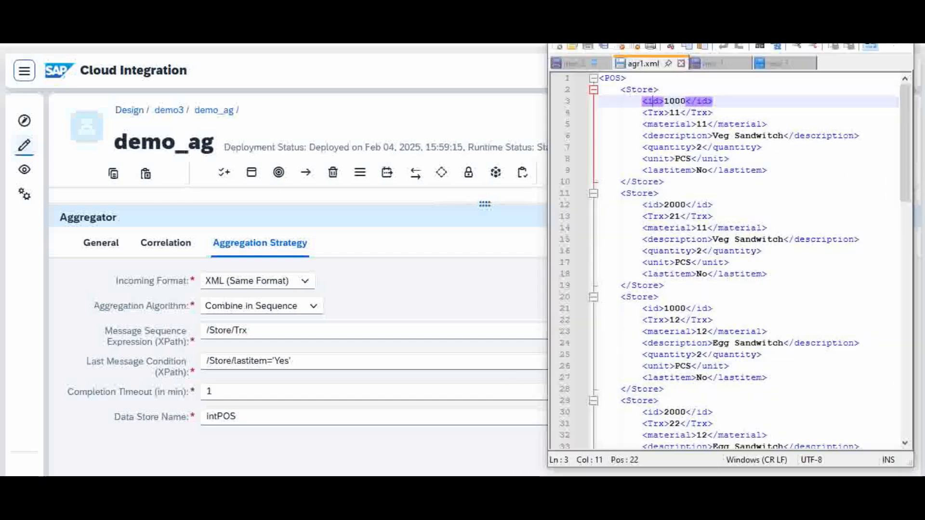
click(642, 90)
click(658, 112)
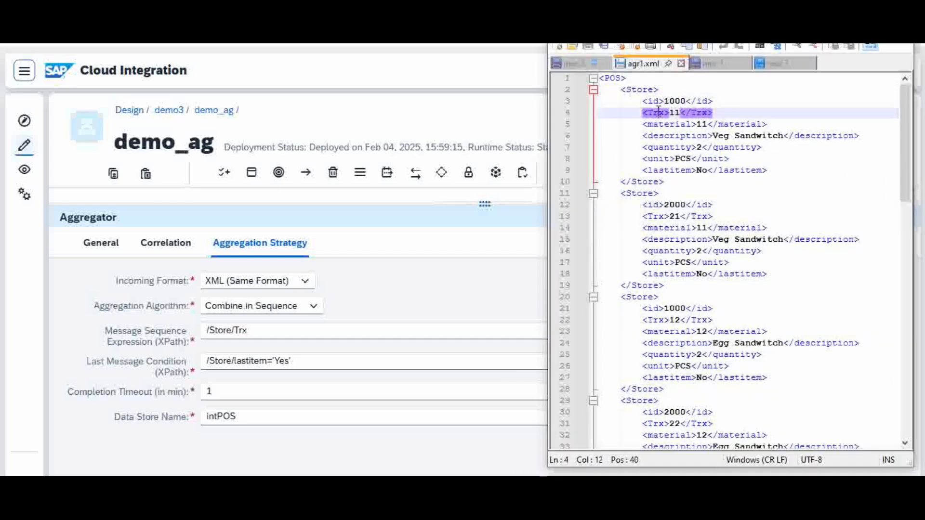
click(675, 113)
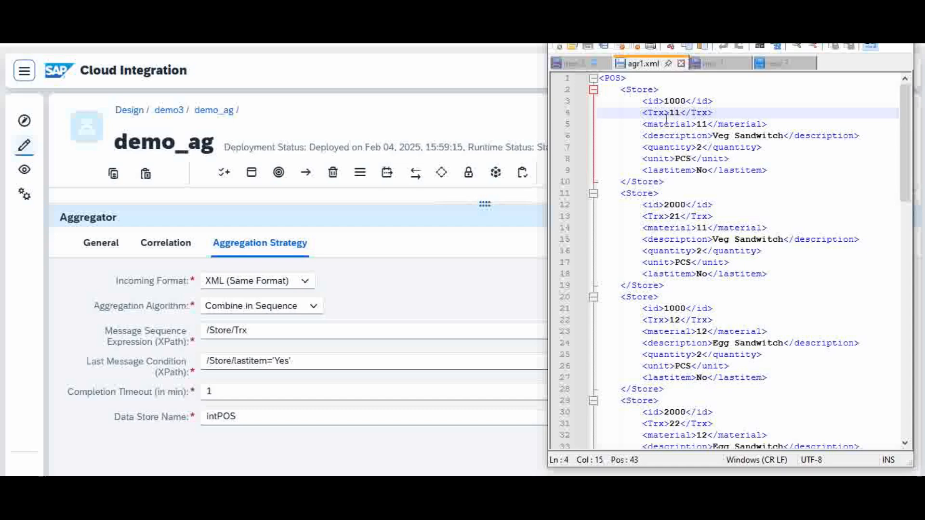
click(644, 92)
click(659, 114)
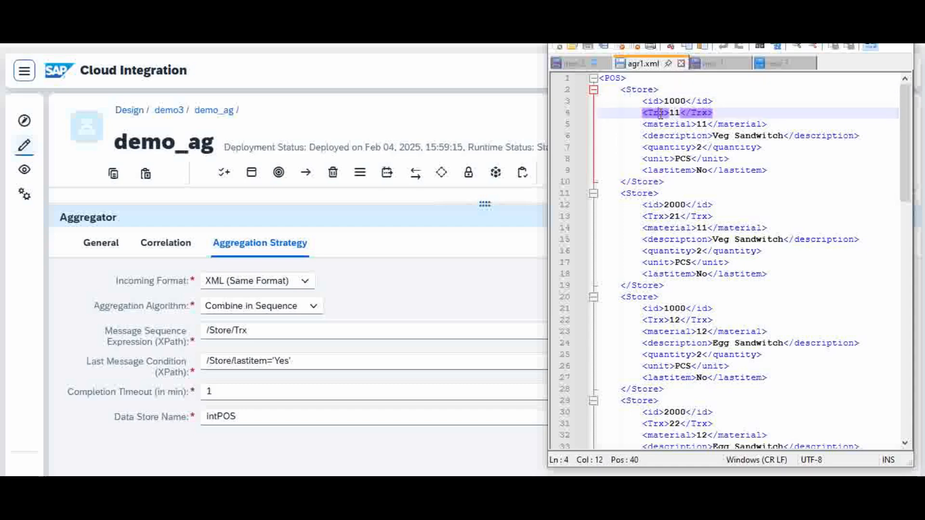
click(254, 331)
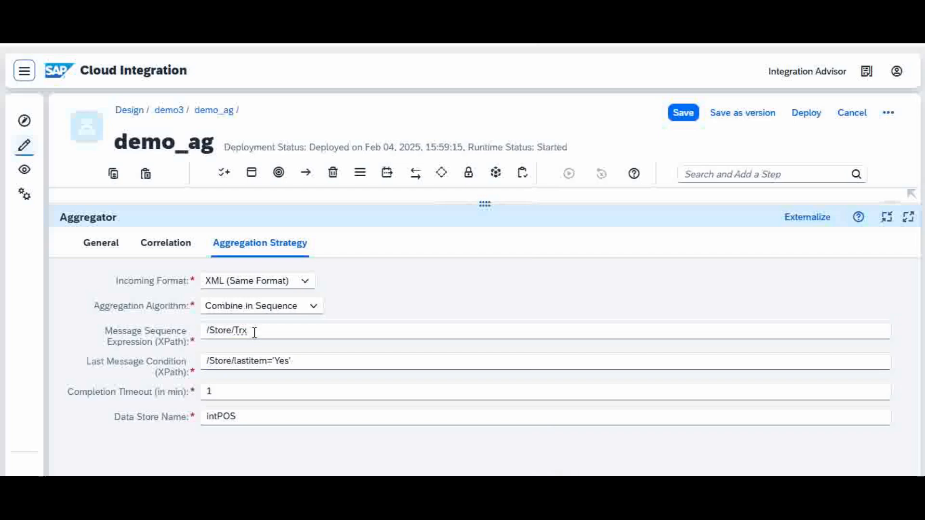
Step: Compare the Aggregator's last message condition with the lastitem element of the second Store record in agr1.xml
click(308, 362)
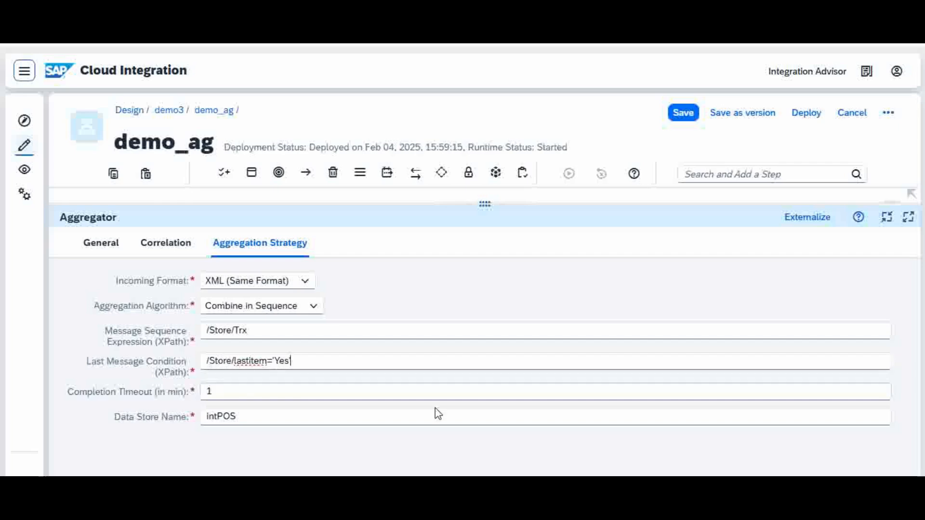
key(alt+Tab)
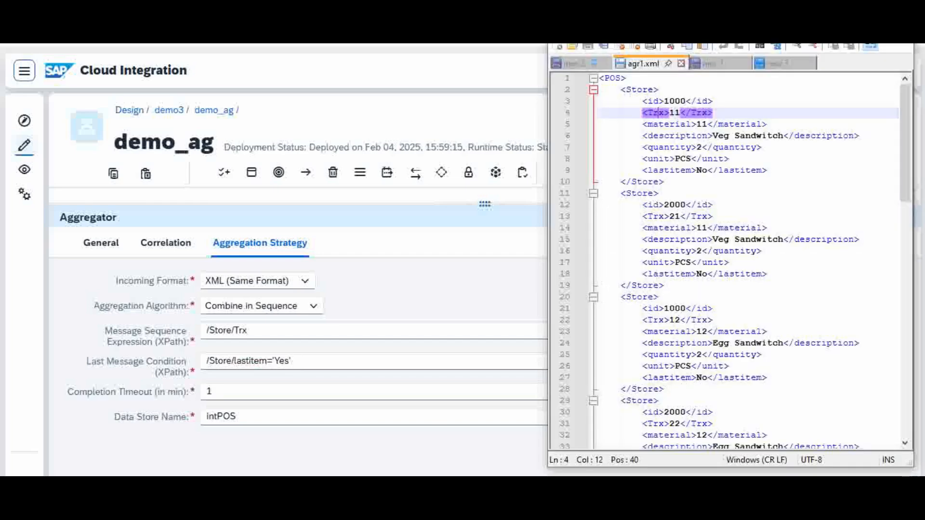
click(676, 274)
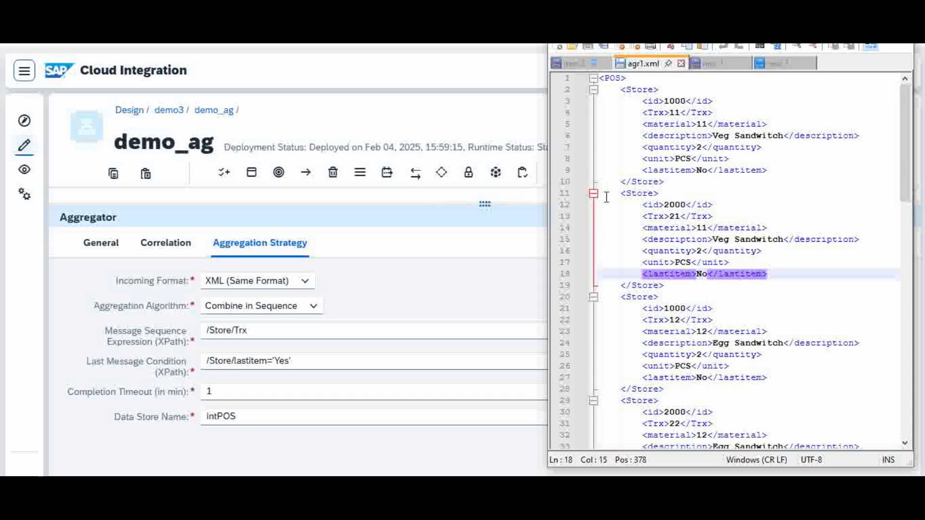
click(701, 273)
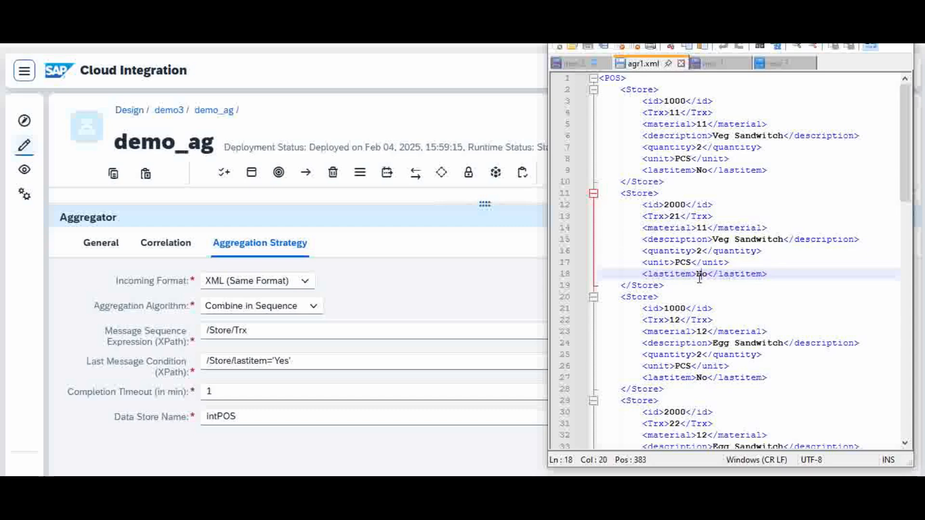
drag(665, 285, 587, 196)
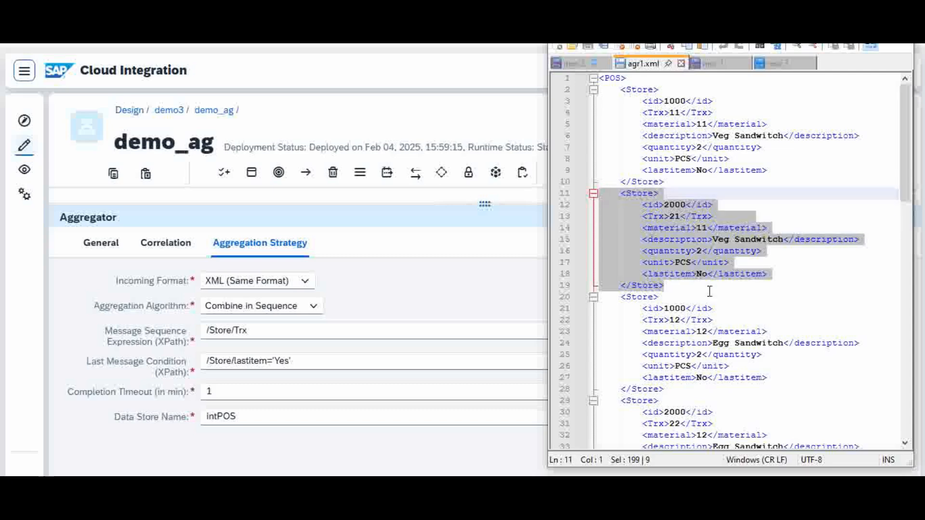
click(690, 285)
click(702, 273)
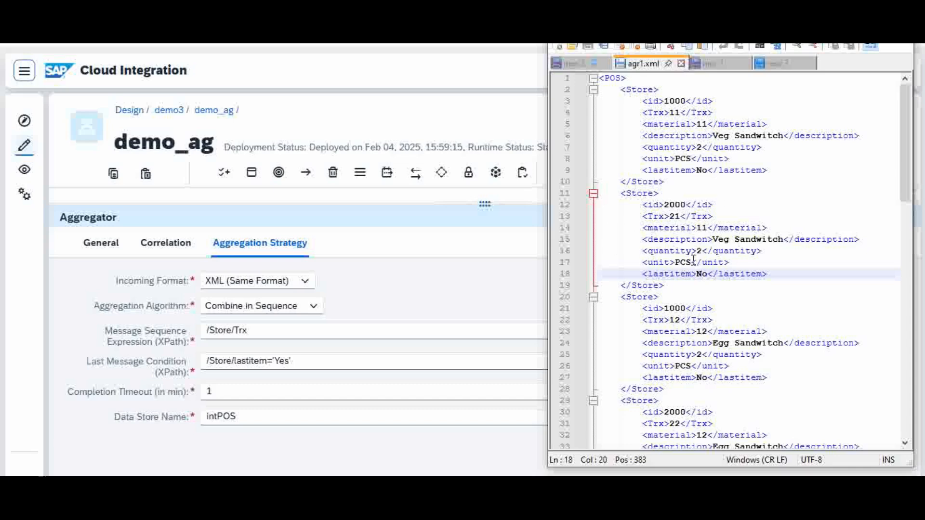
Step: Examine the id values of the first two Store records and the first record's Trx value in agr1.xml, and return to the Aggregator settings
click(676, 205)
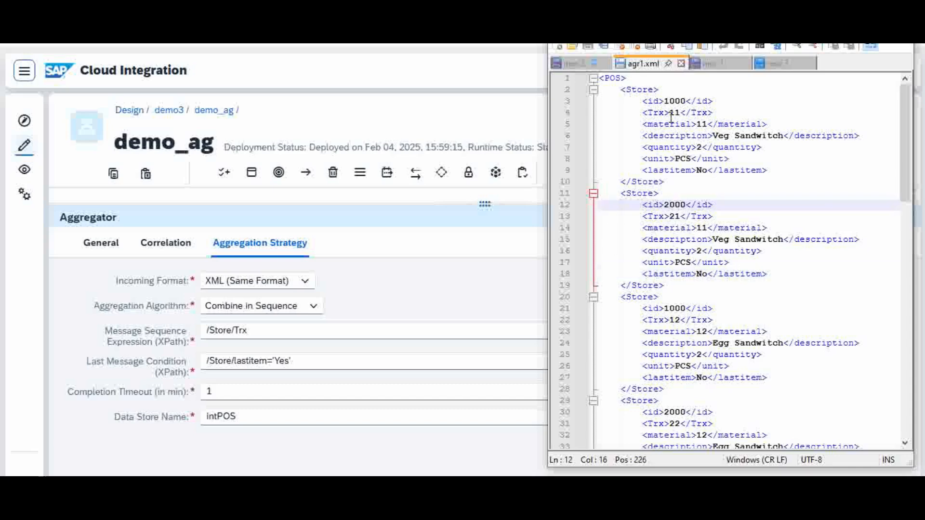
click(676, 100)
click(676, 113)
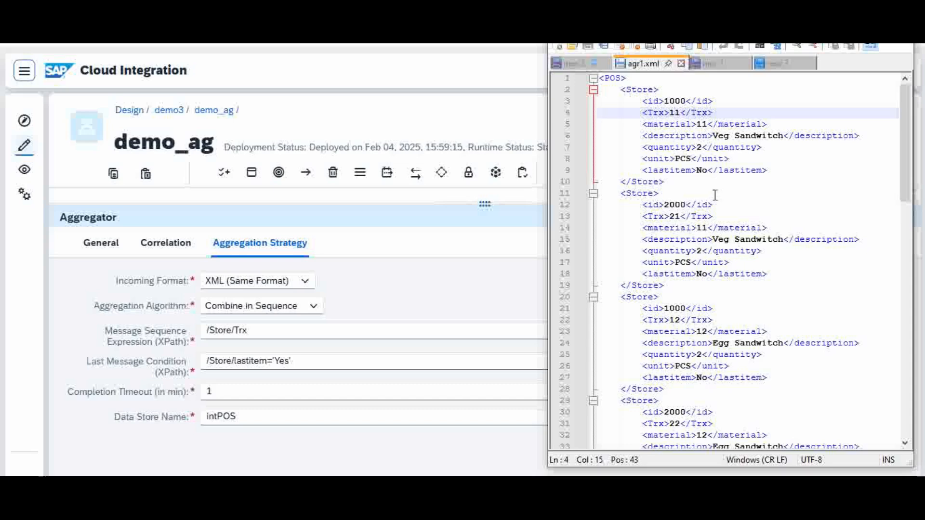
click(402, 295)
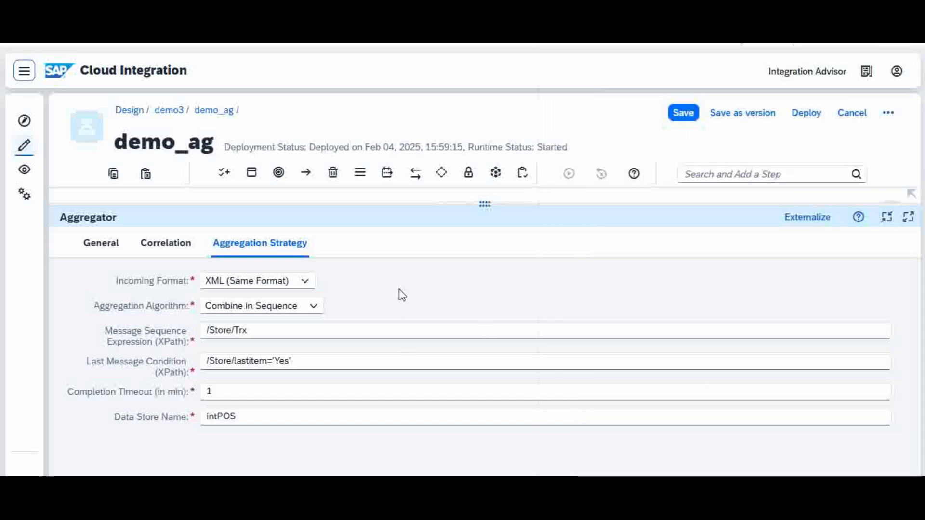
Step: Set the Aggregator's completion timeout to 1 minute
click(232, 393)
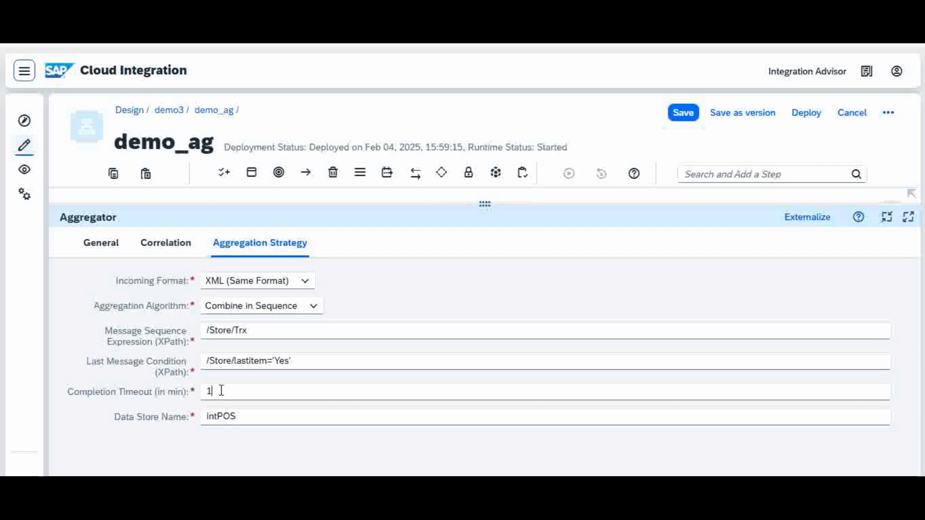
key(BackSpace)
text(1)
double_click(221, 391)
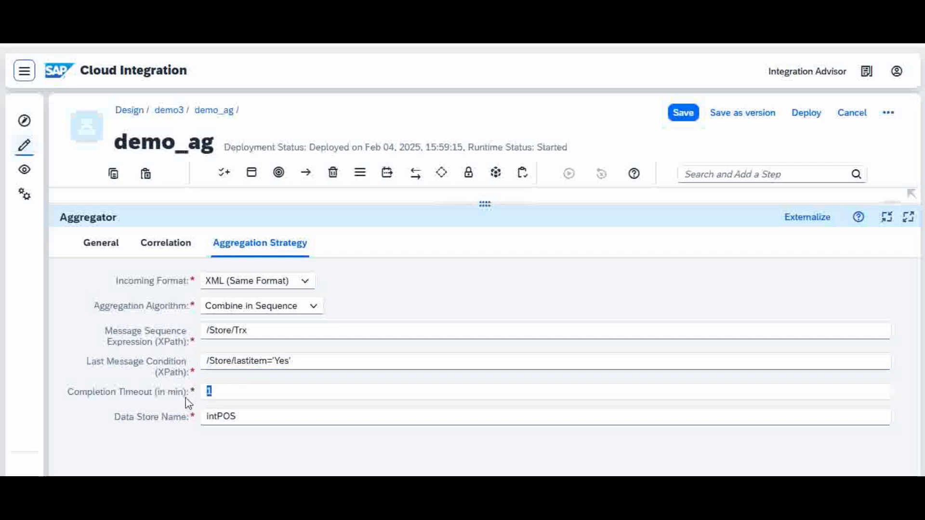
Step: Compare the Aggregator's data store name with the interim data store in the aggregator.gif diagram
click(264, 418)
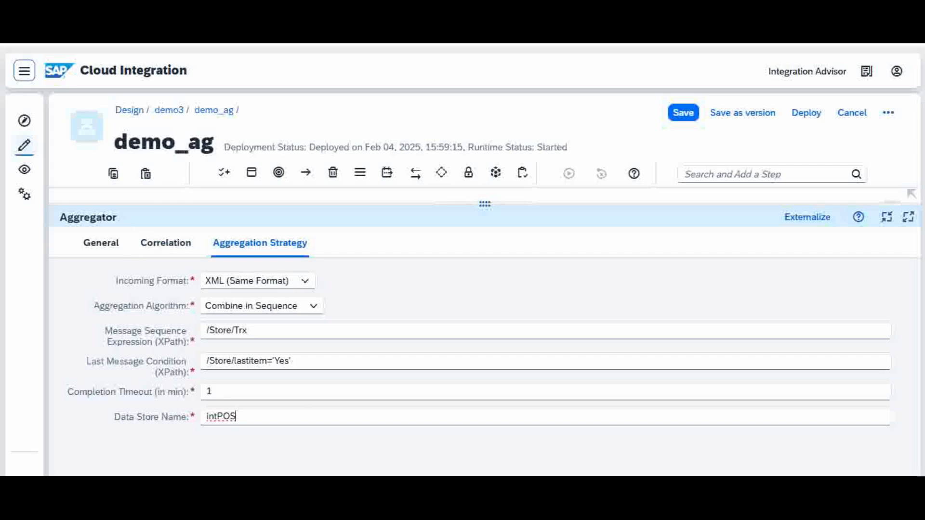
key(alt+Tab)
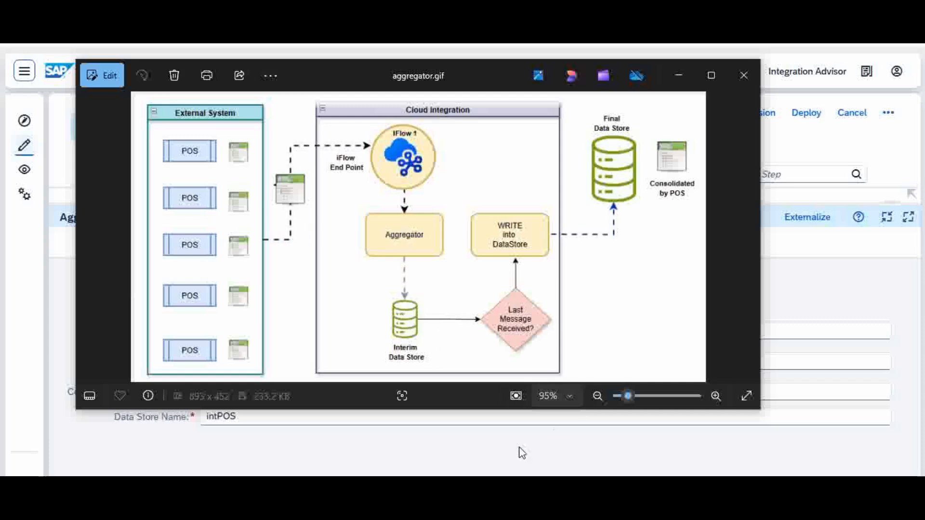
click(479, 462)
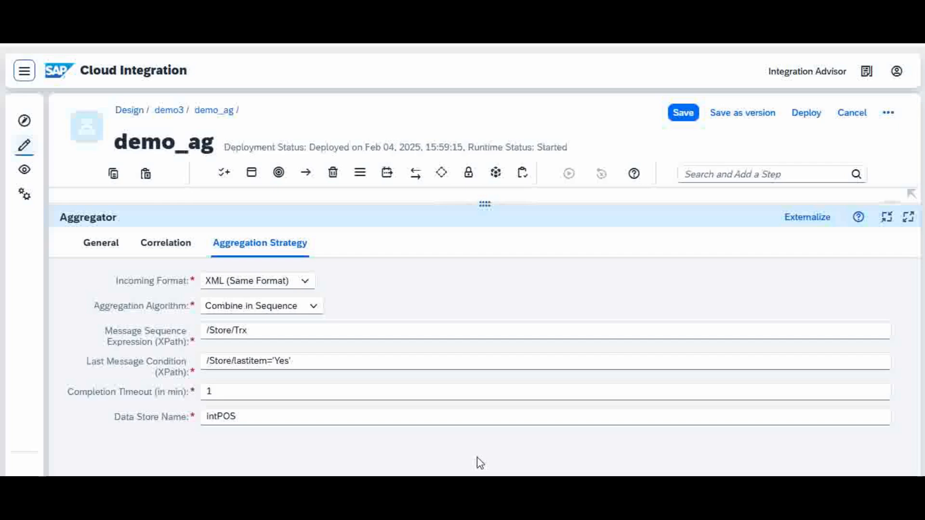
click(249, 416)
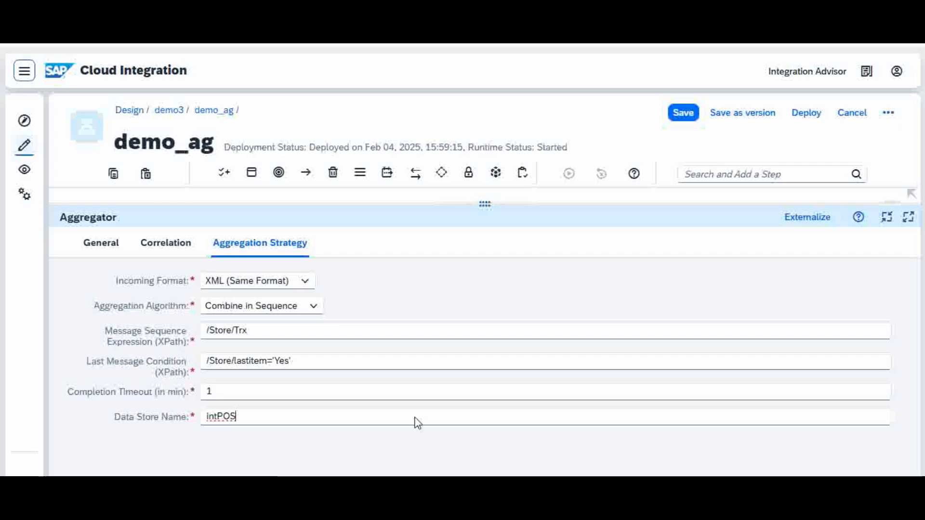
Step: Review the Aggregator's correlation expression again, followed by its message sequence, last message condition and completion timeout settings
drag(539, 203, 557, 332)
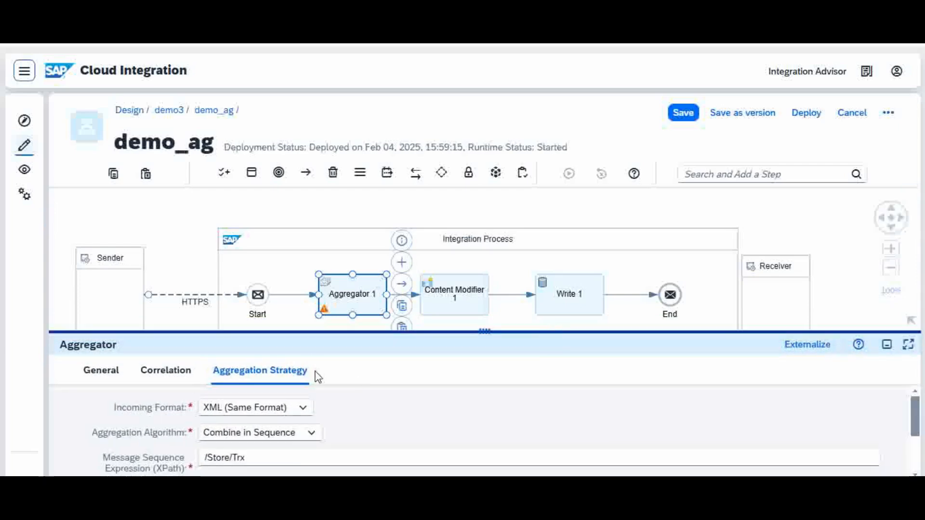
click(166, 375)
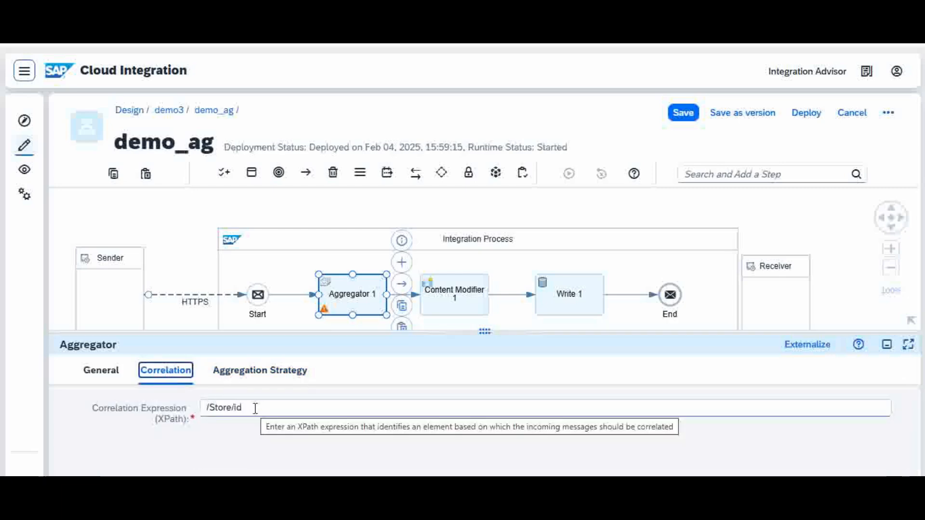
click(284, 377)
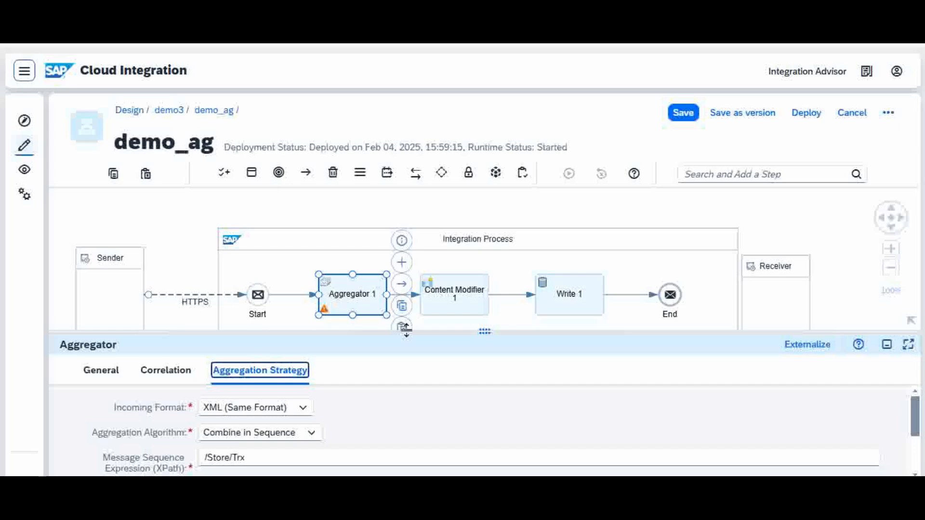
drag(406, 327, 452, 231)
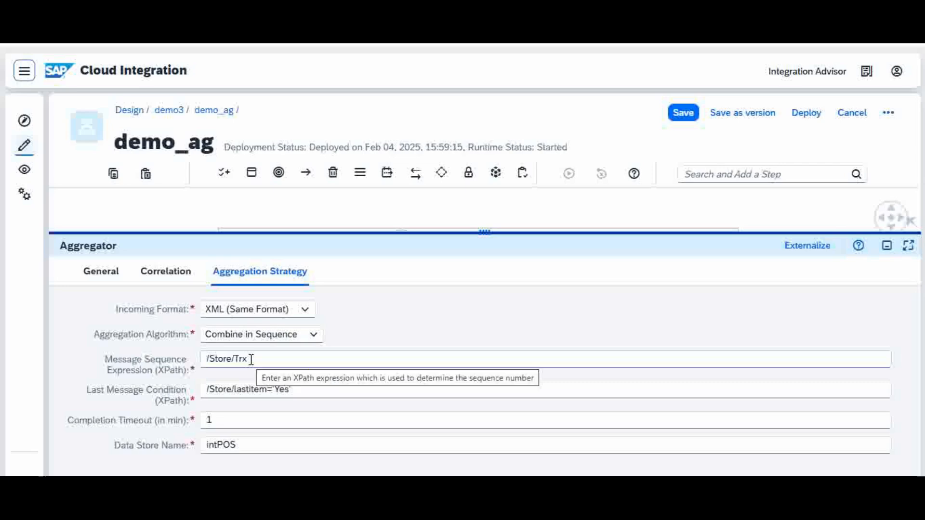
click(307, 389)
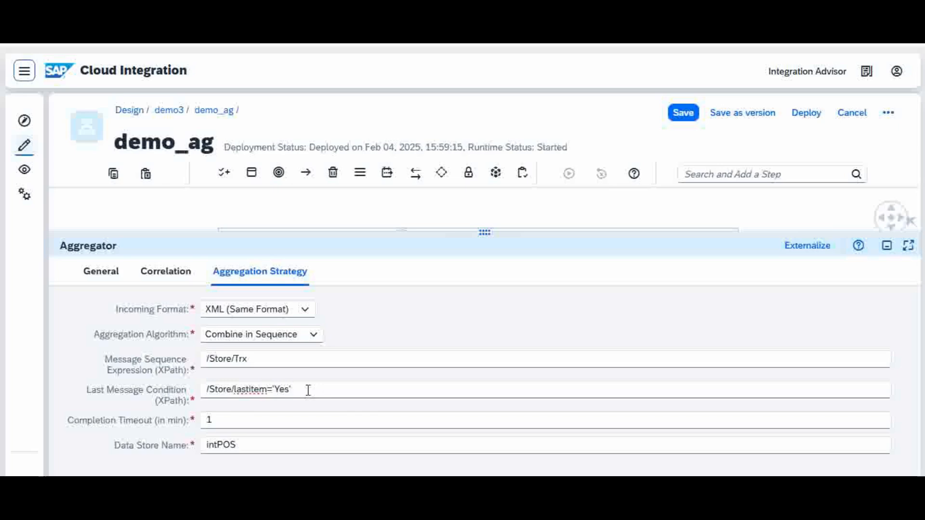
click(230, 419)
Step: Review Aggregator 1 in the flow, examine the final data store in the aggregator.gif diagram and close the diagram
drag(509, 235, 533, 371)
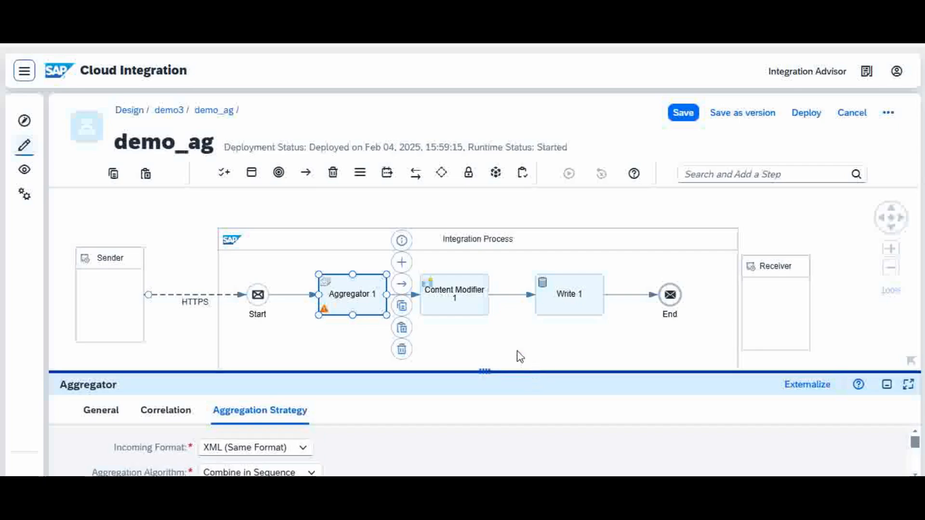
click(500, 339)
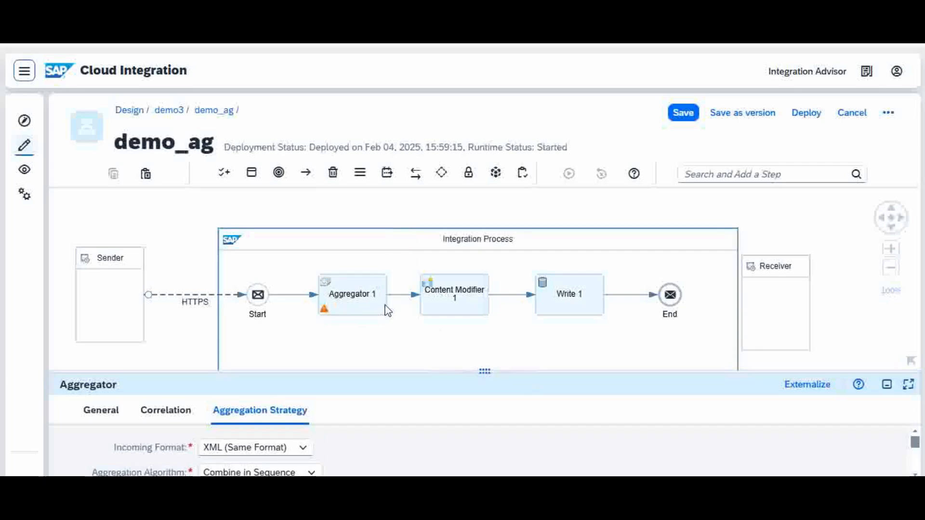
click(355, 294)
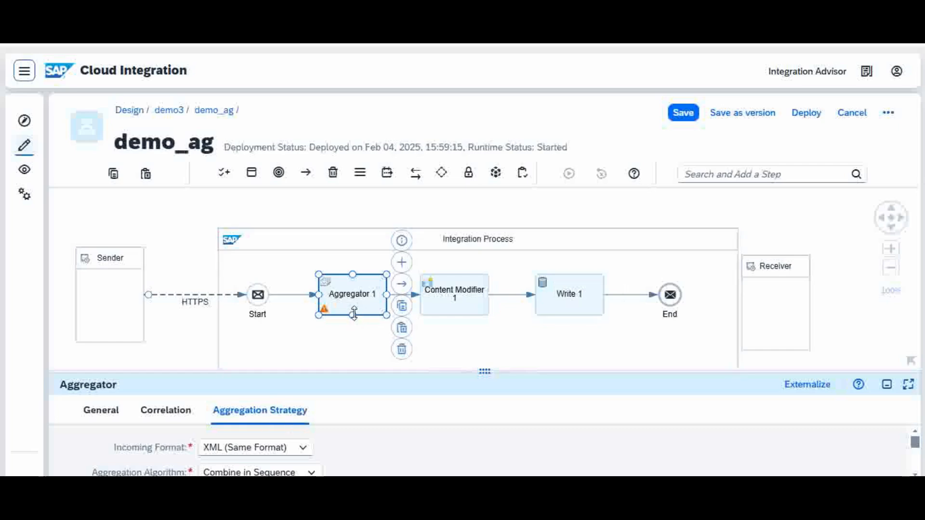
click(345, 351)
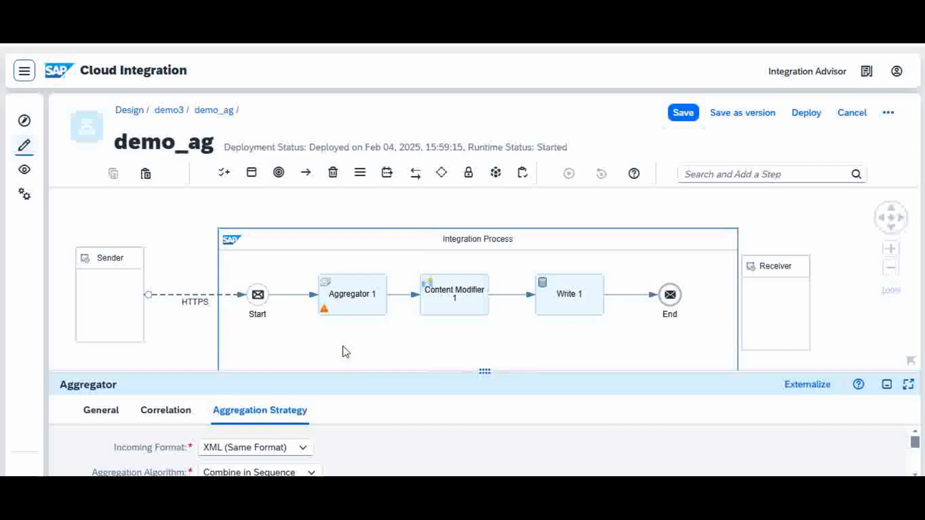
click(353, 305)
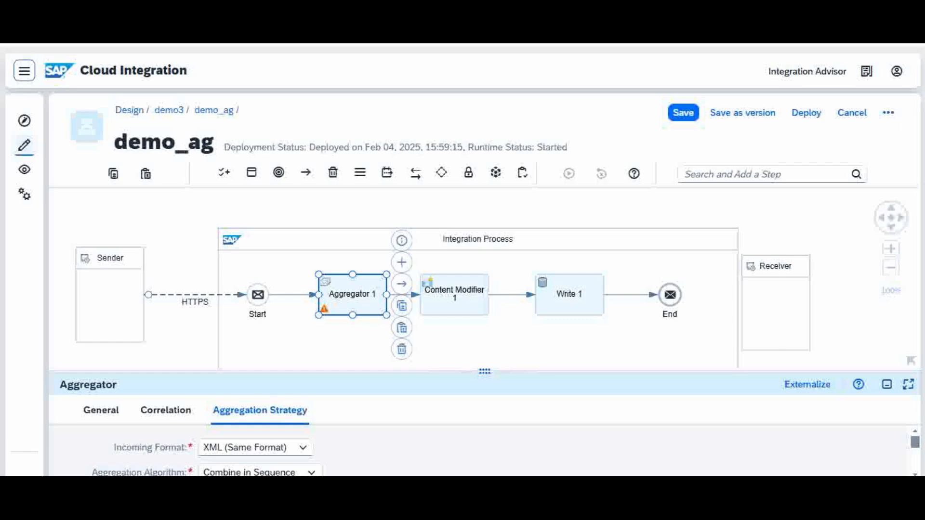
key(alt+Tab)
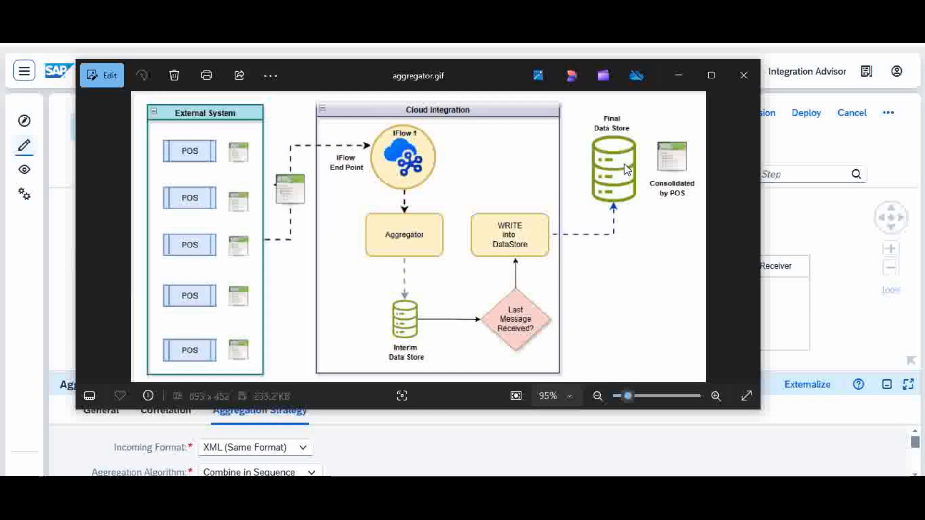
key(alt+F4)
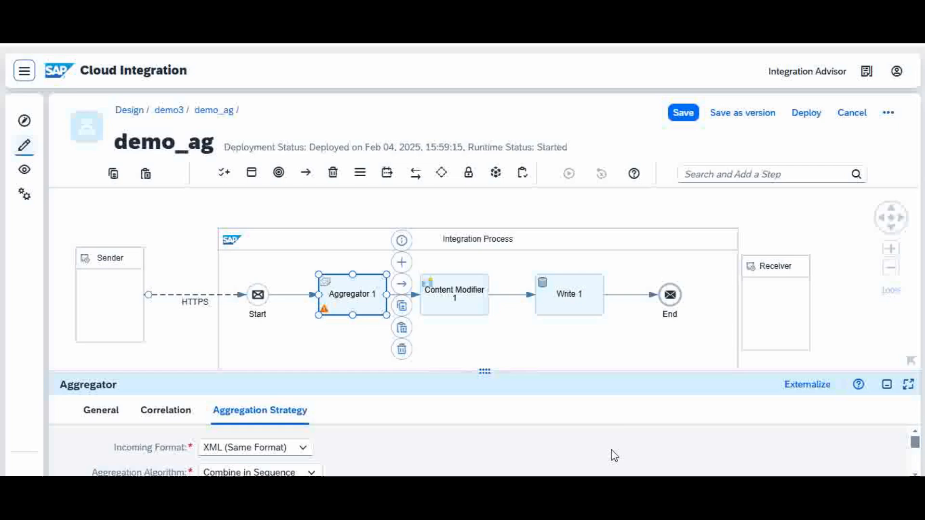
Step: Open the processing settings of Write 1 and examine its data store name and entry ID
click(578, 304)
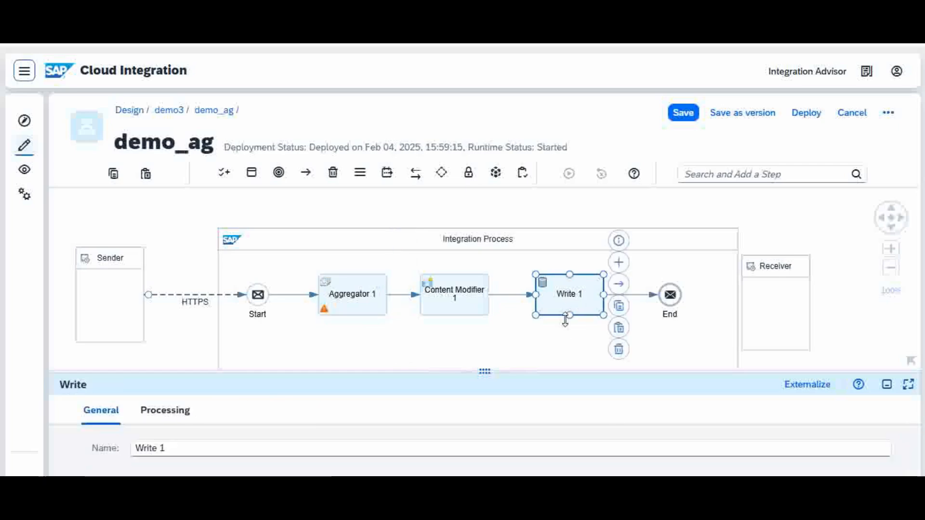
drag(521, 370, 533, 347)
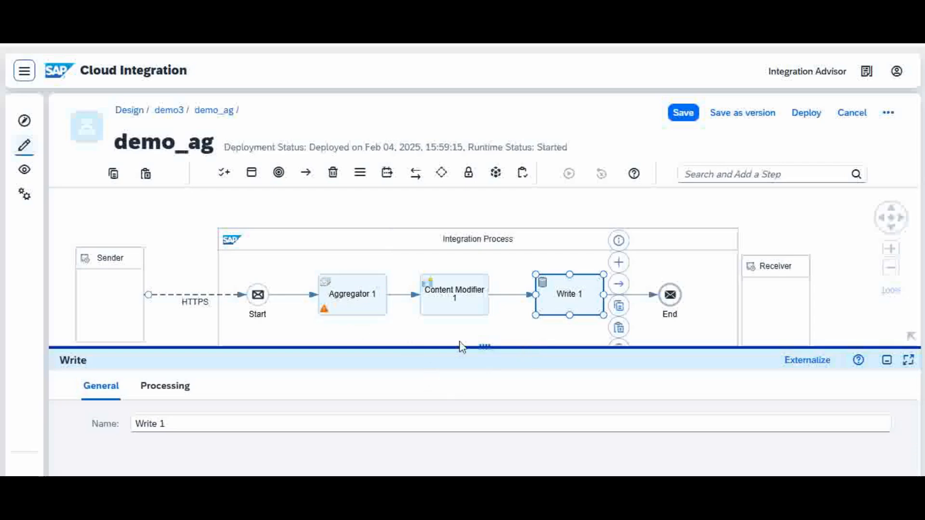
click(165, 386)
drag(383, 347, 413, 284)
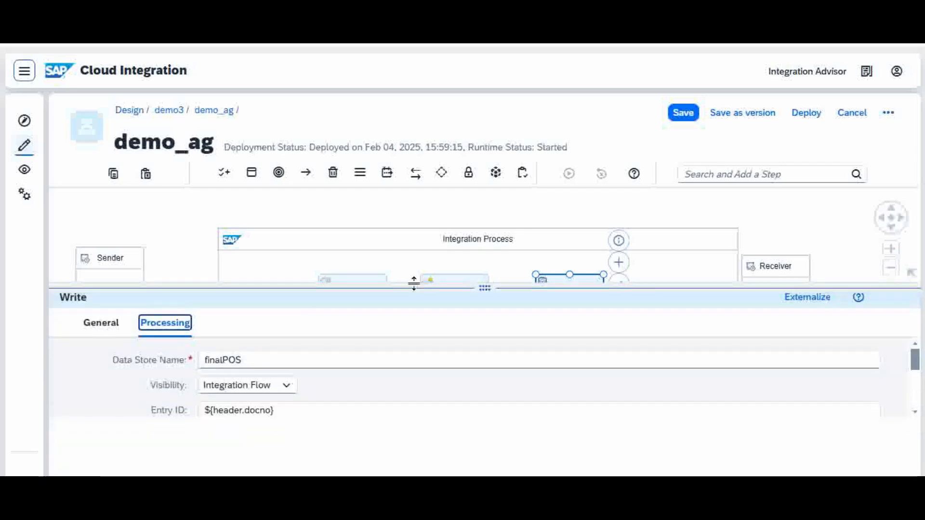
Step: Examine Write 1's data store name and entry ID expression, and trace the docno header to its definition in Content Modifier 1
click(266, 361)
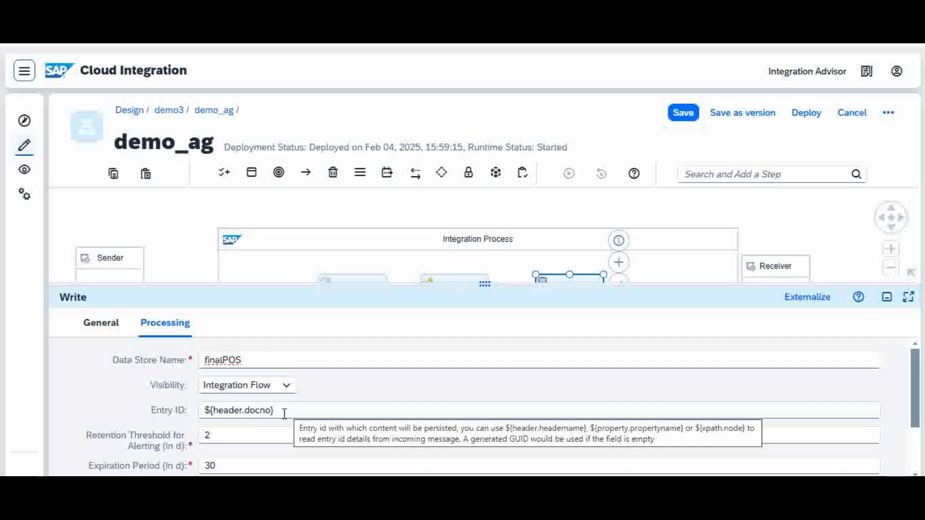
drag(279, 413, 195, 414)
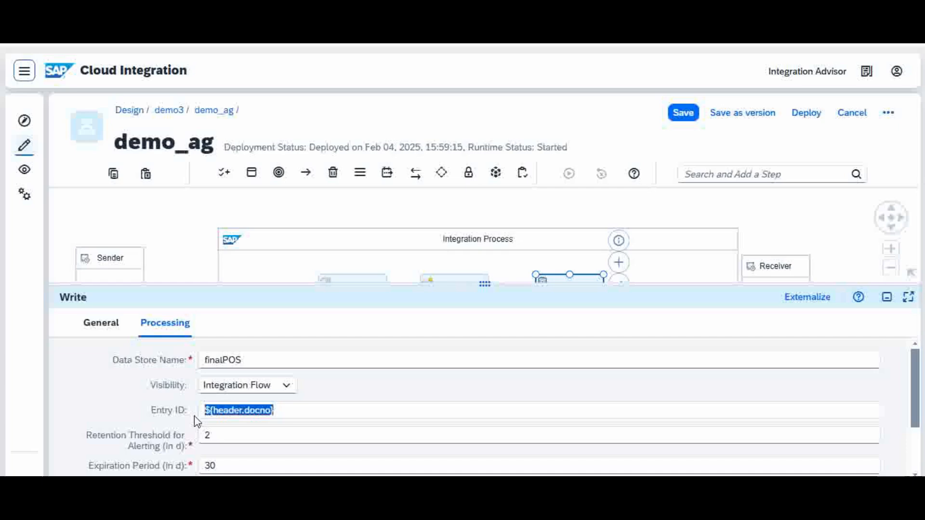
click(254, 412)
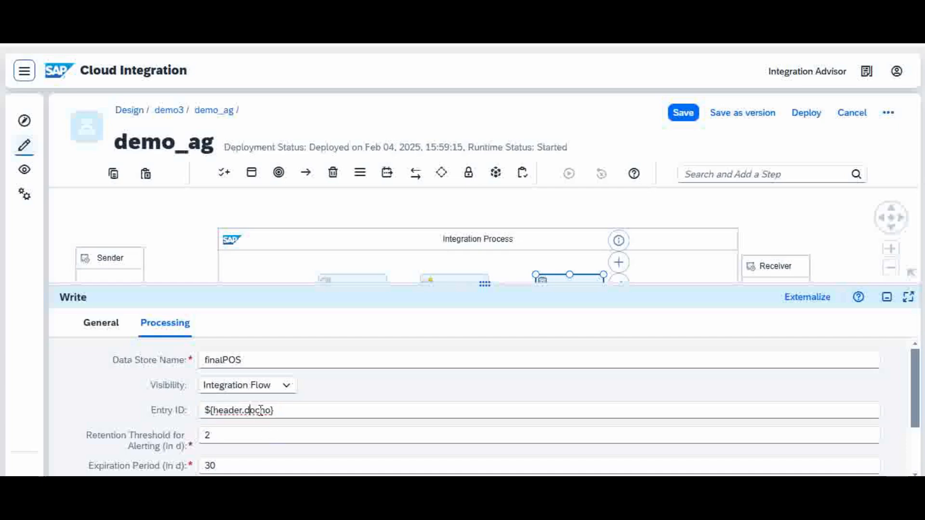
drag(485, 287, 482, 408)
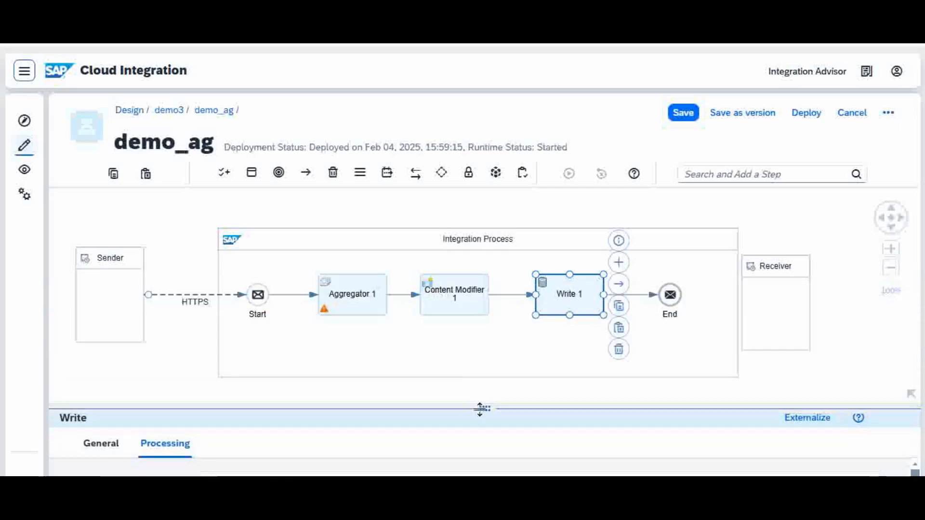
click(462, 302)
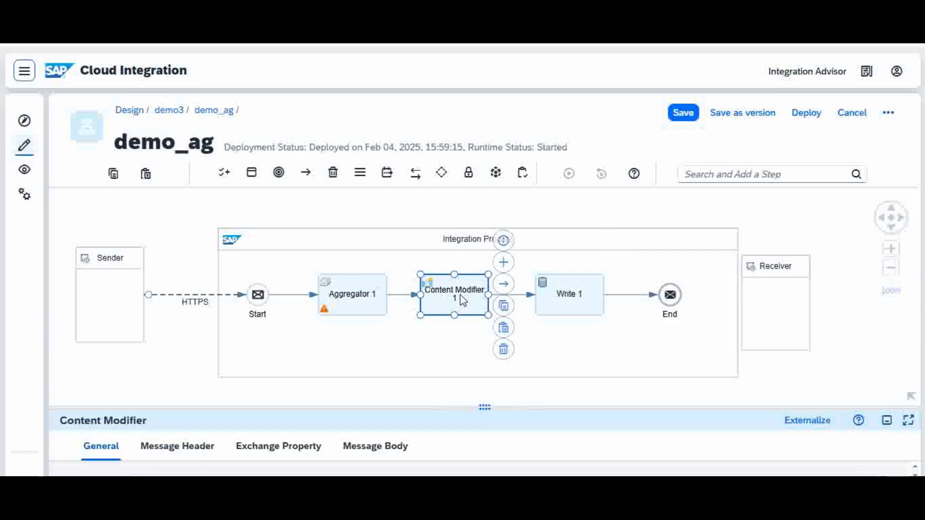
click(190, 452)
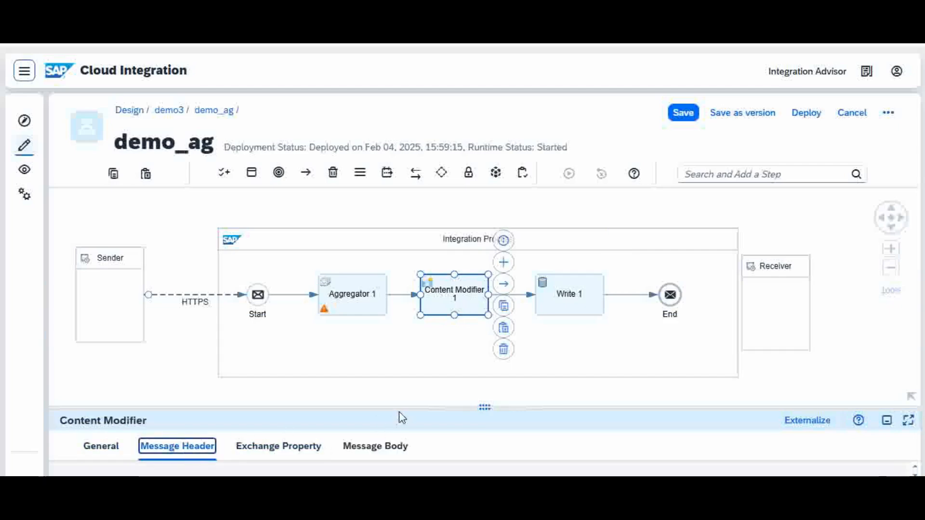
drag(400, 406, 449, 300)
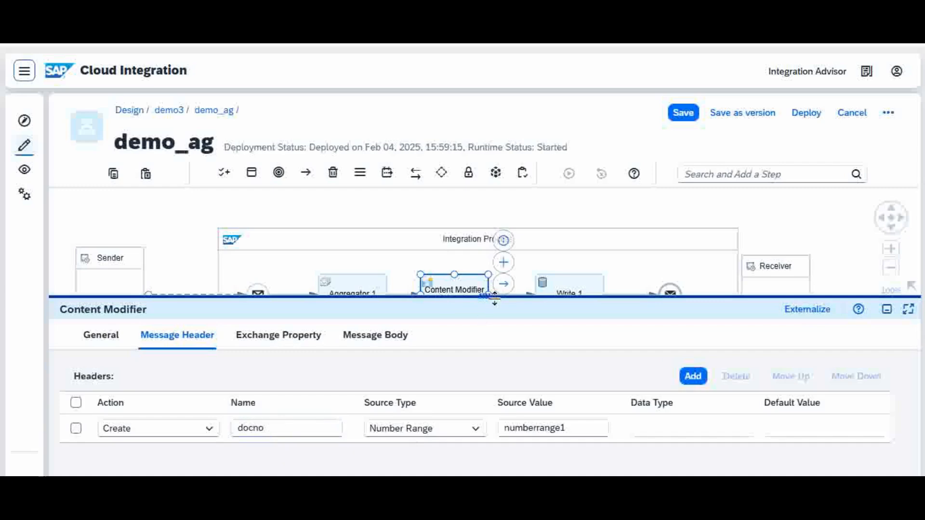
drag(494, 295, 484, 391)
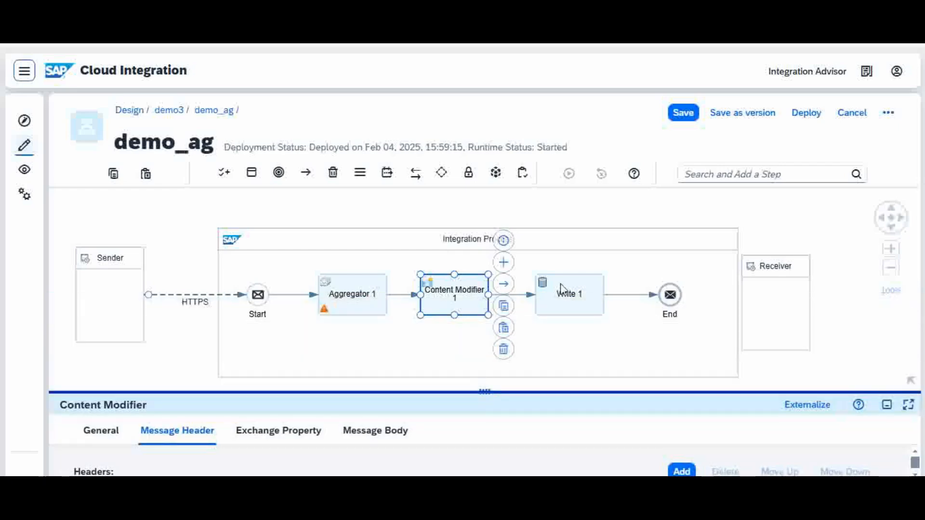
Step: Return to Write 1's processing settings and relate its entry ID to the preceding Content Modifier 1 step
click(583, 295)
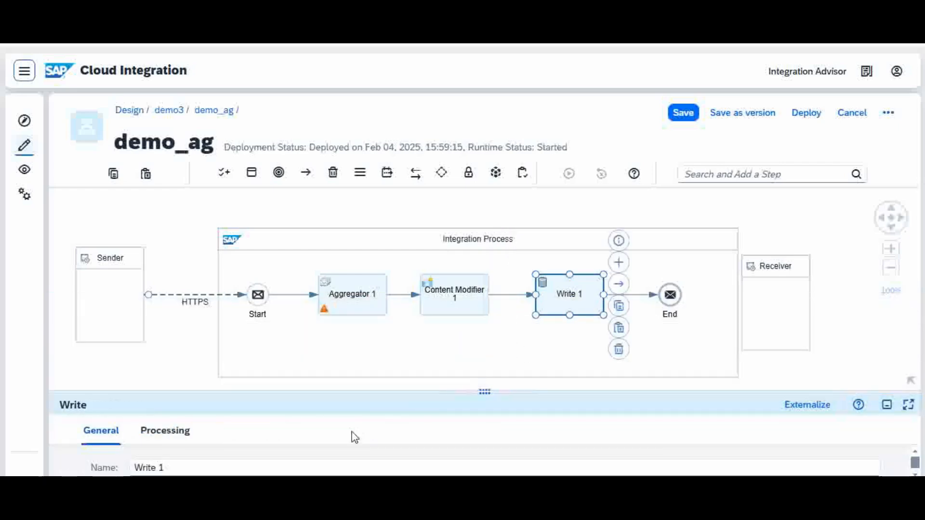
drag(283, 392, 313, 322)
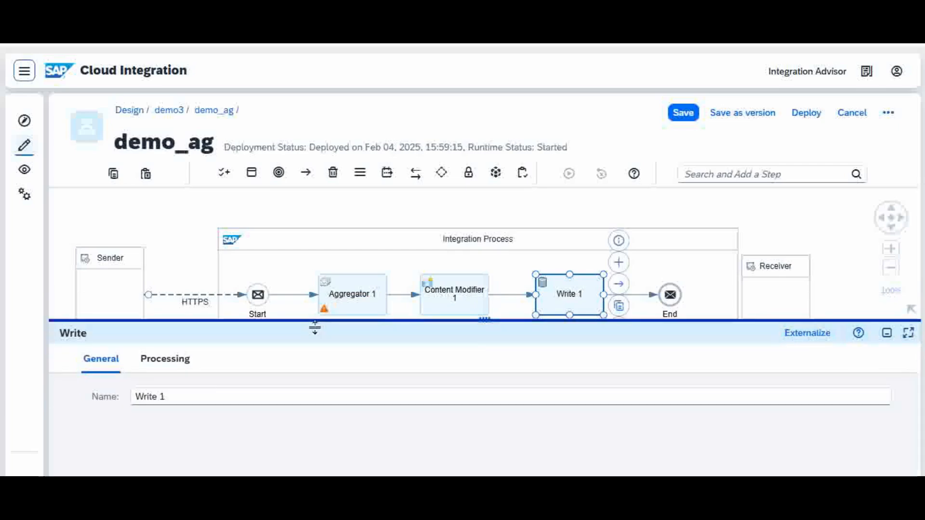
click(172, 365)
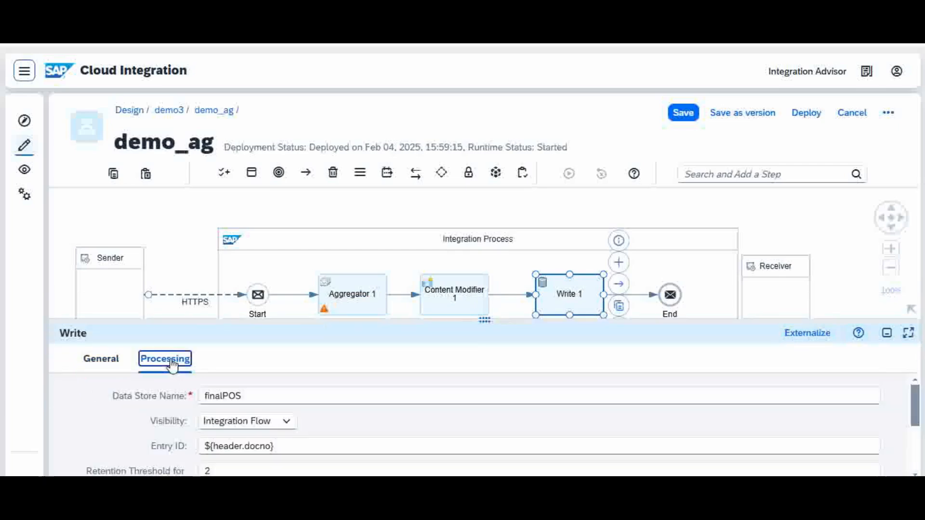
click(273, 446)
click(456, 294)
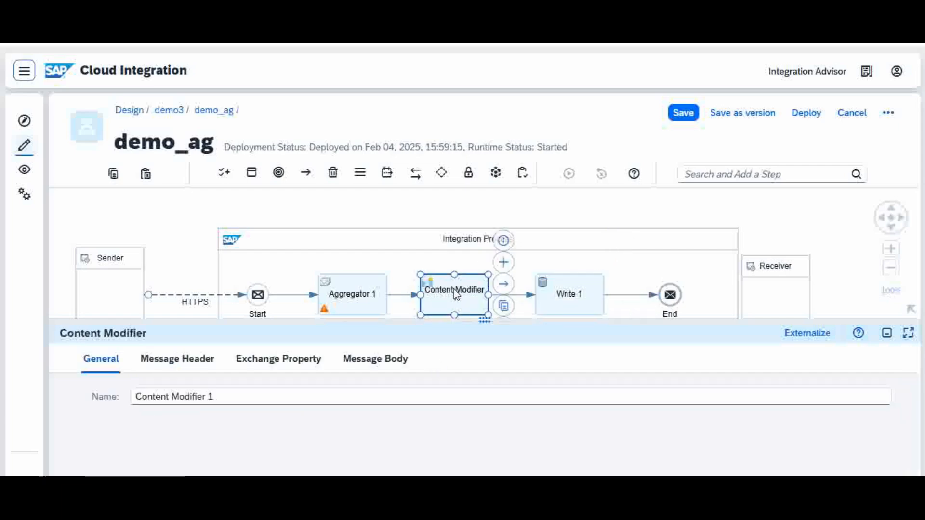
click(580, 298)
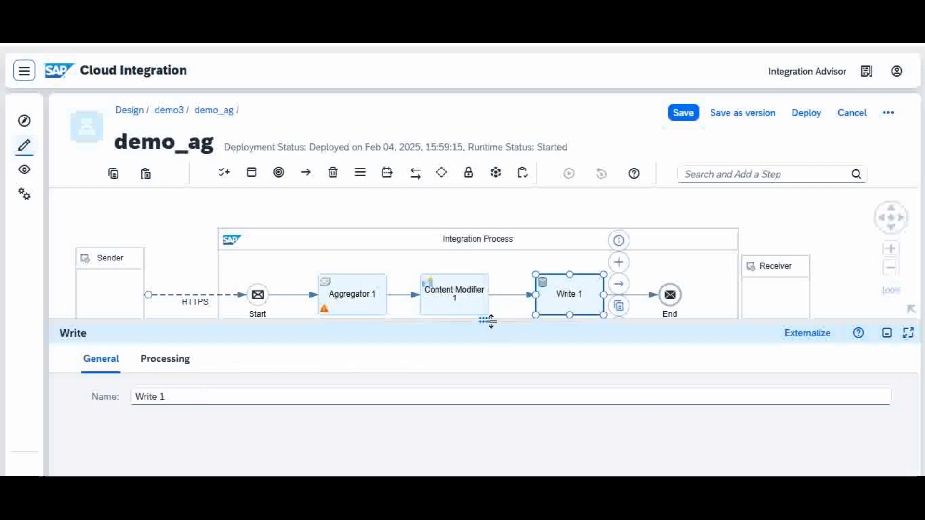
Step: Reopen Write 1's processing settings and examine the retention threshold for alerting and the expiration period
drag(491, 321, 535, 235)
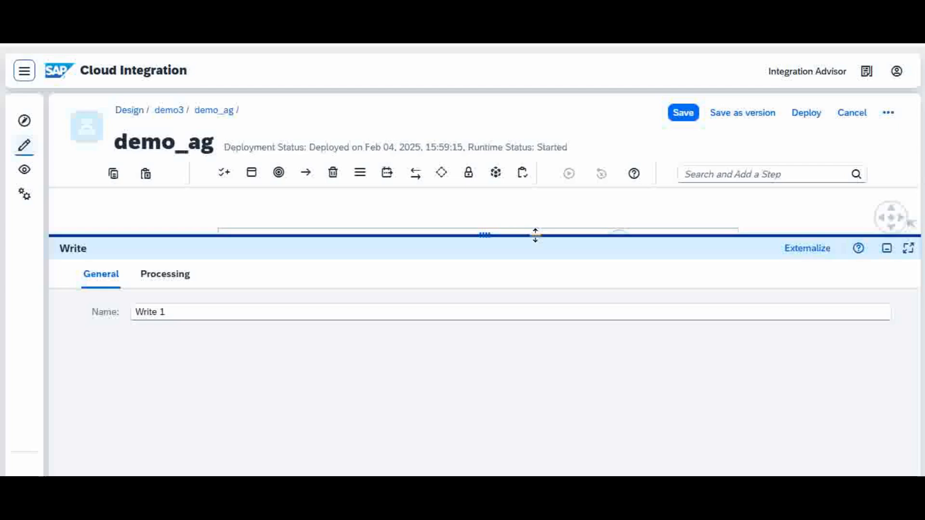
click(169, 284)
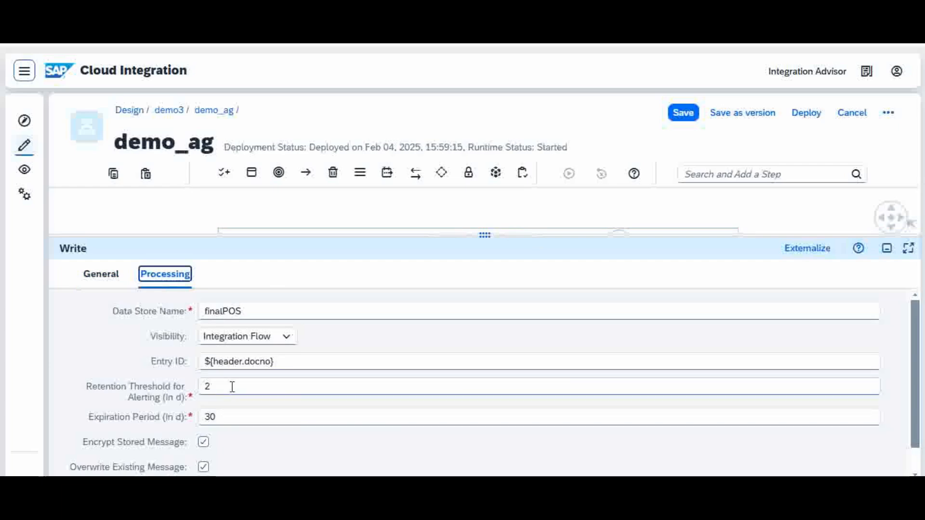
mouse_move(221, 388)
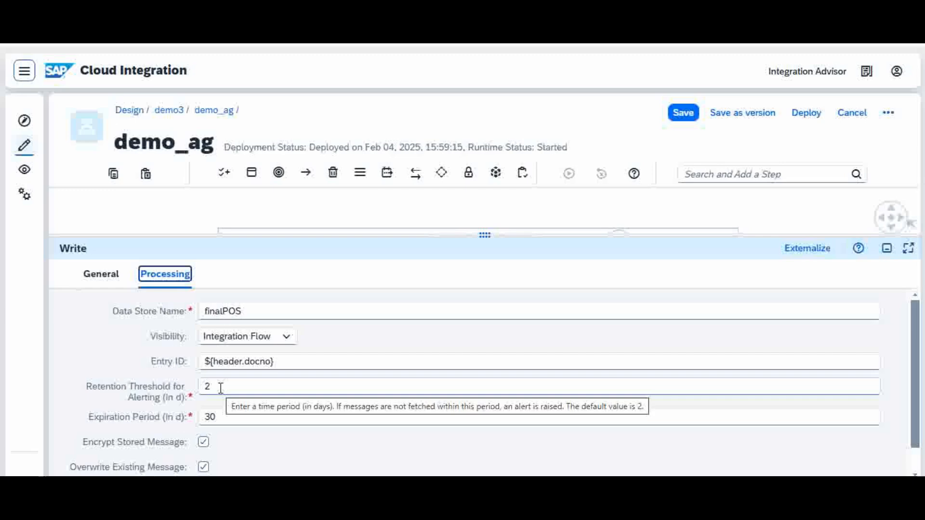
click(221, 388)
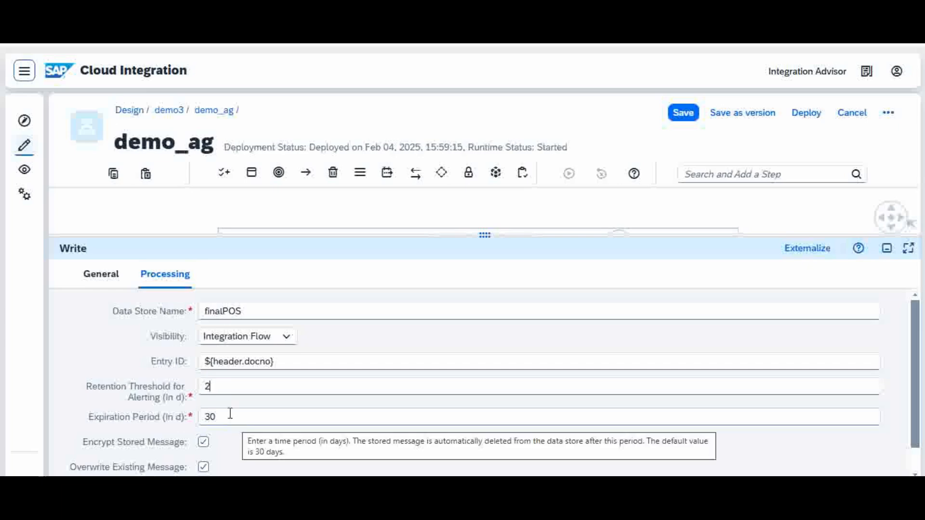
mouse_move(228, 388)
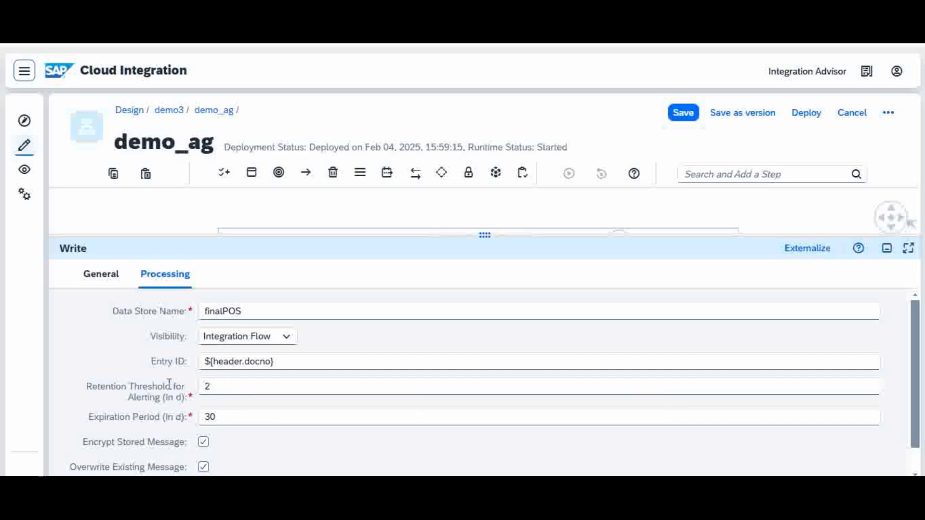
click(227, 418)
drag(539, 235, 543, 346)
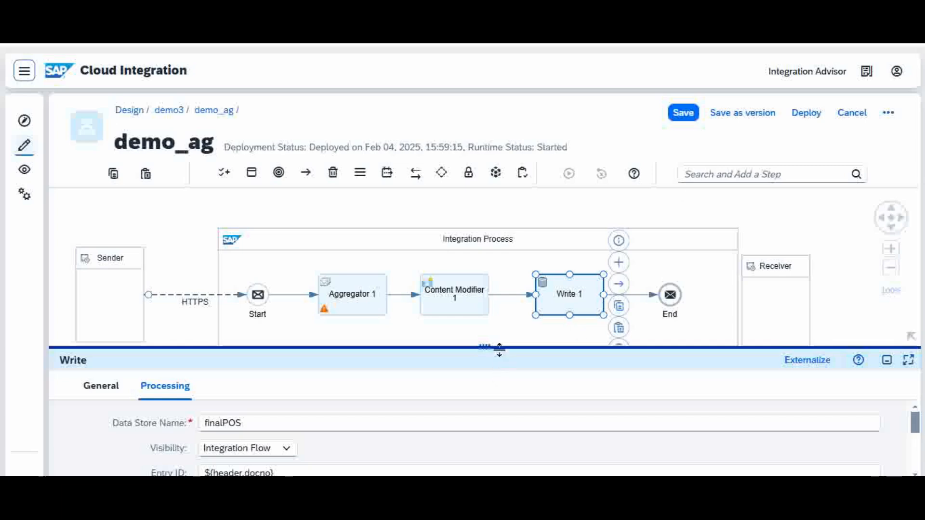
drag(501, 349, 505, 410)
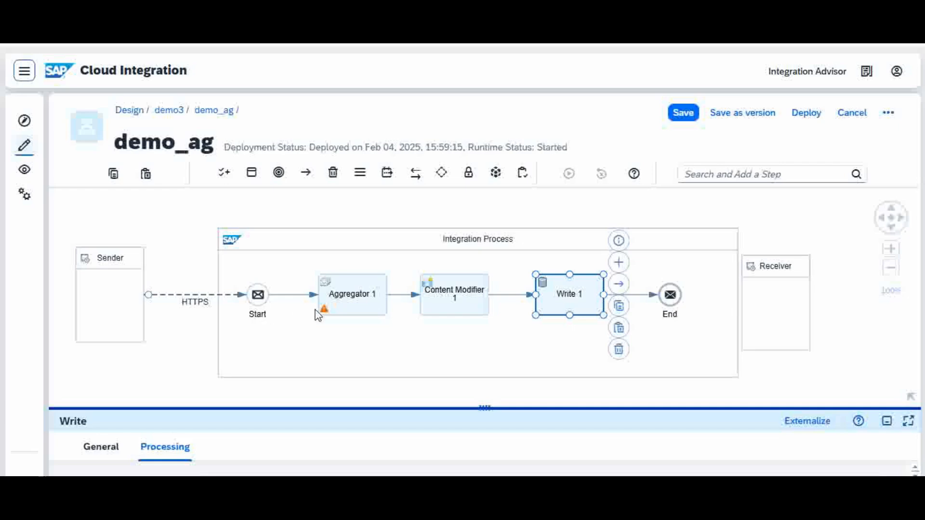
Step: Recap Aggregator 1's correlation expression, last message condition and data store name
click(362, 301)
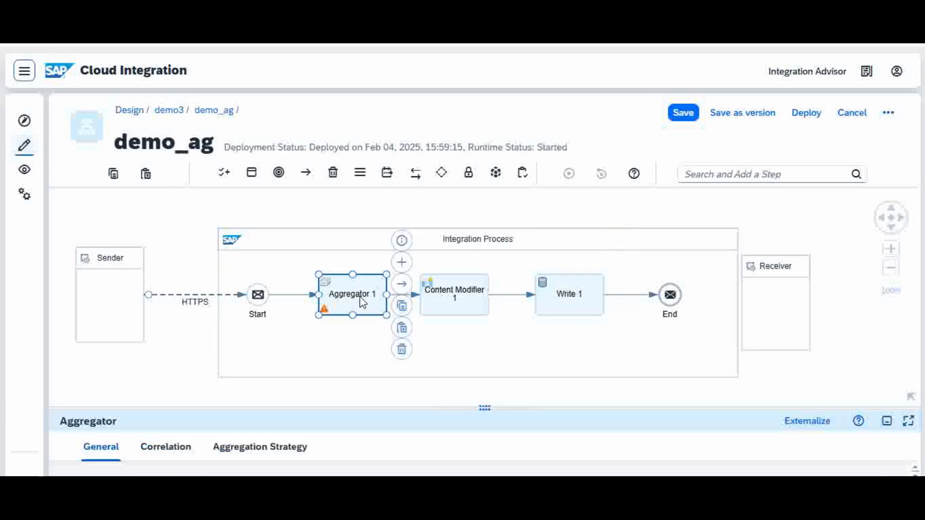
click(179, 452)
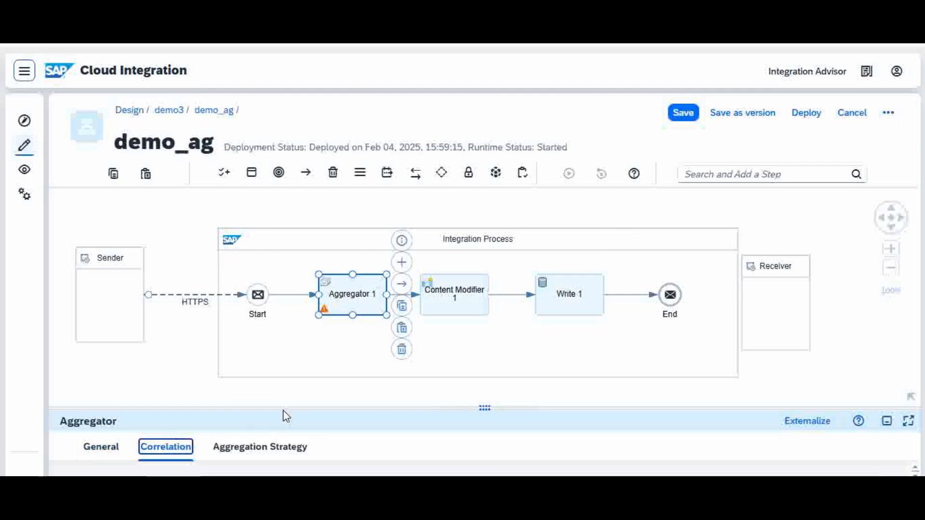
drag(285, 406, 337, 285)
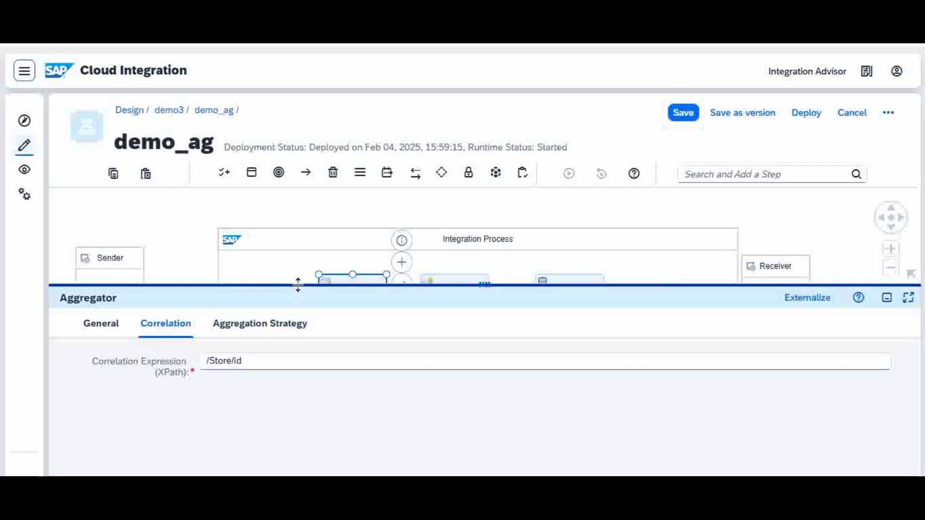
click(285, 326)
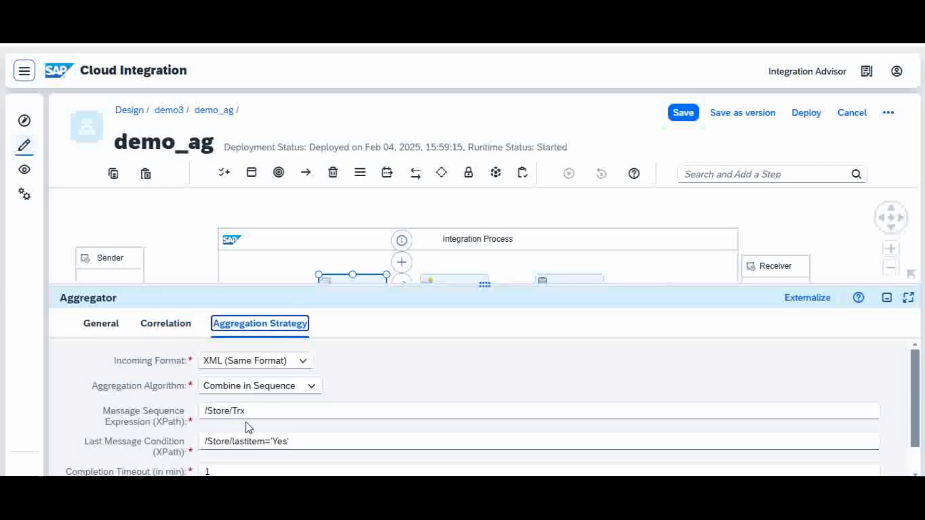
click(304, 442)
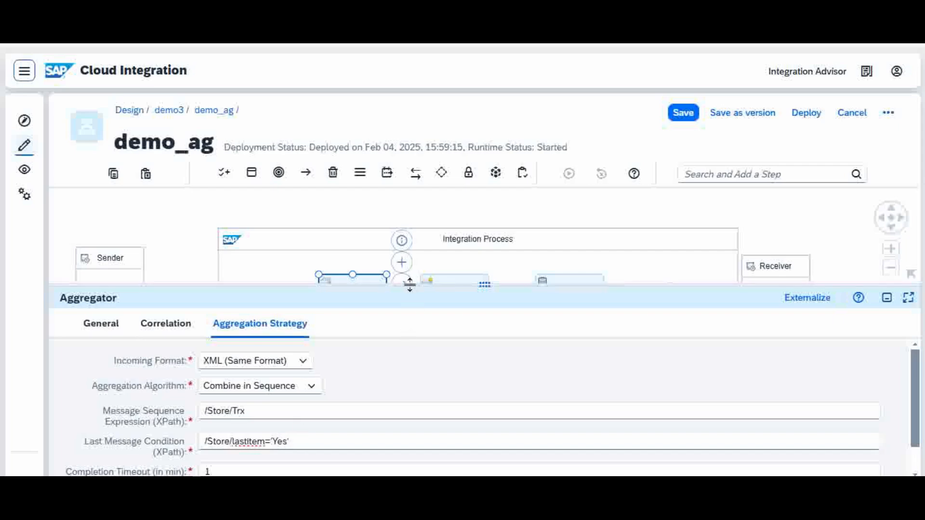
drag(408, 283, 482, 216)
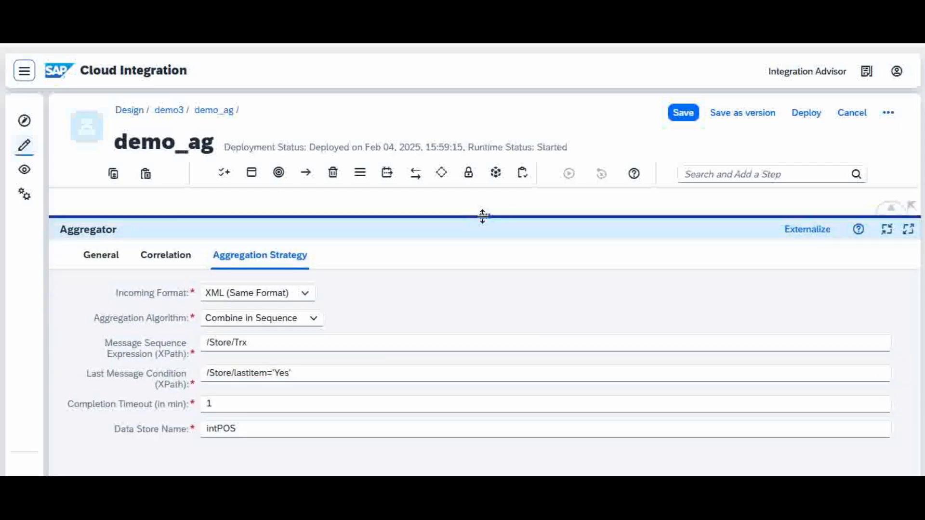
click(252, 428)
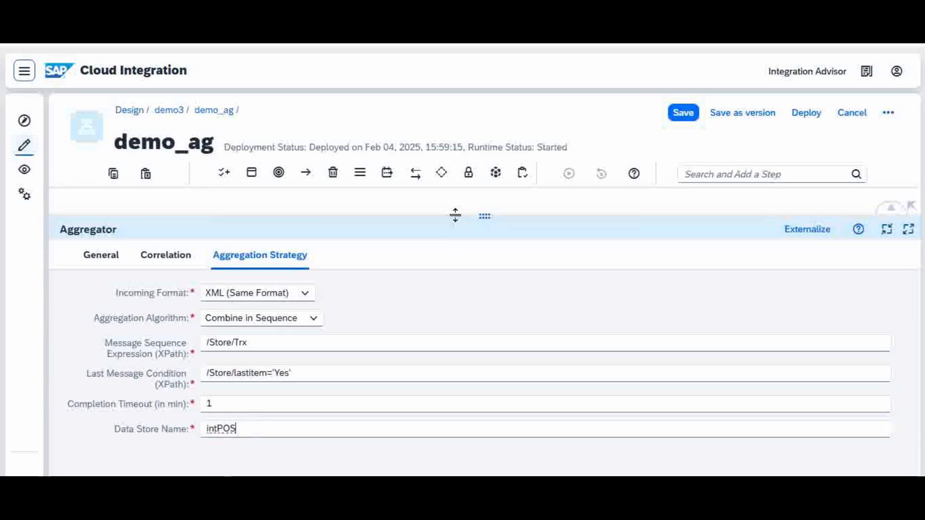
Step: Walk through the rest of the flow by selecting Content Modifier 1 and Write 1 in turn
drag(455, 215, 473, 357)
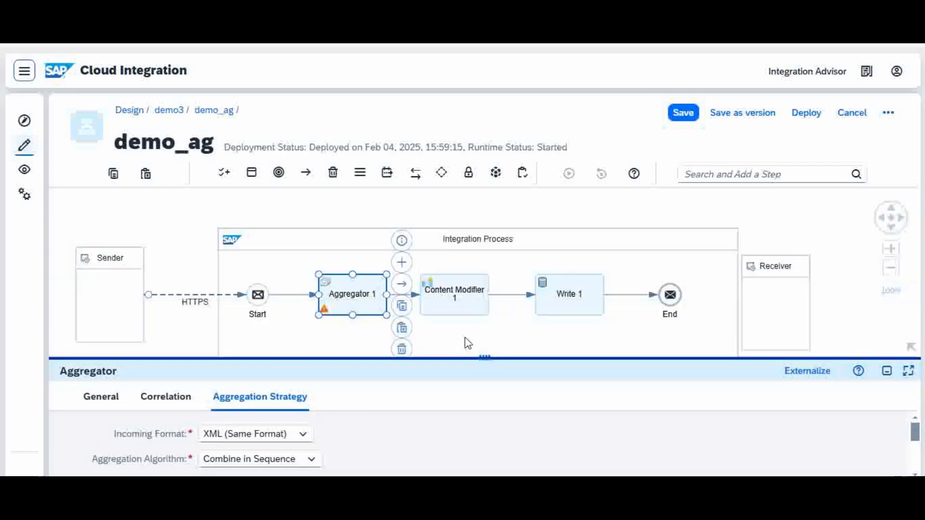
click(468, 301)
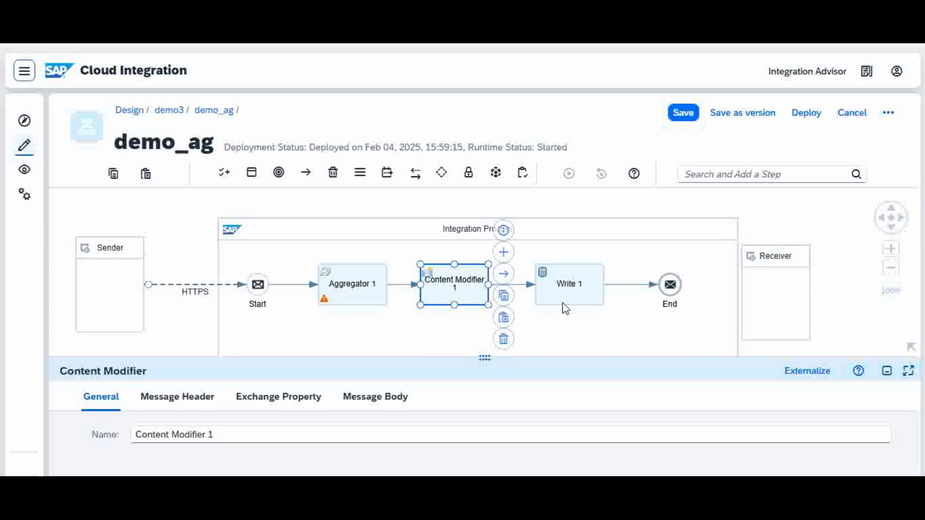
click(585, 284)
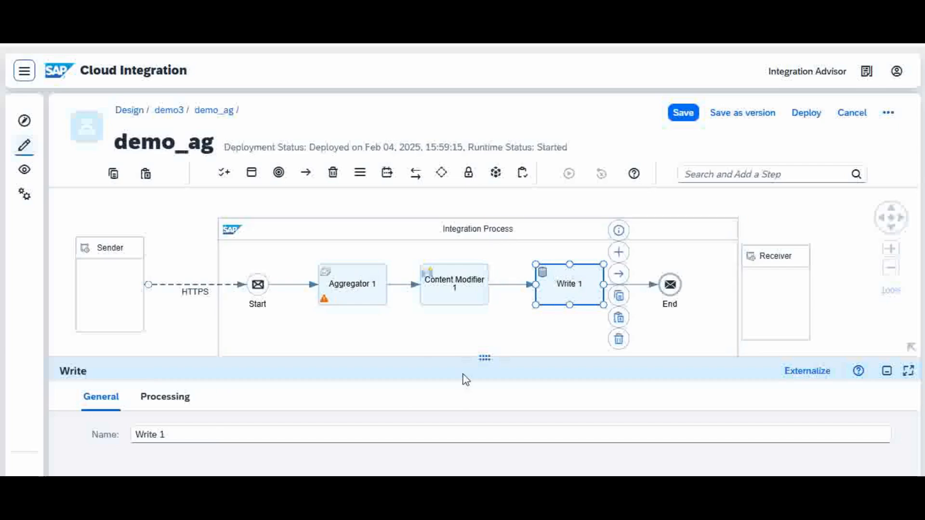
drag(456, 357, 475, 299)
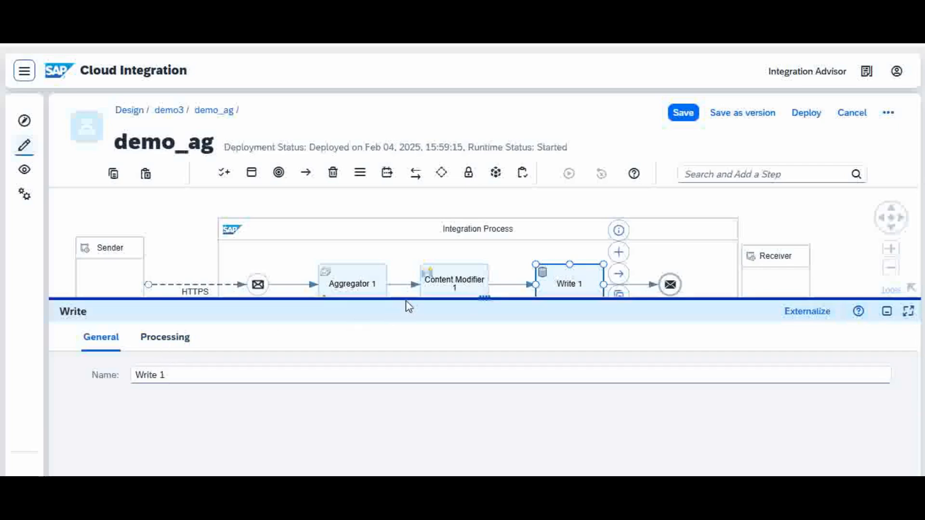
drag(408, 299, 423, 396)
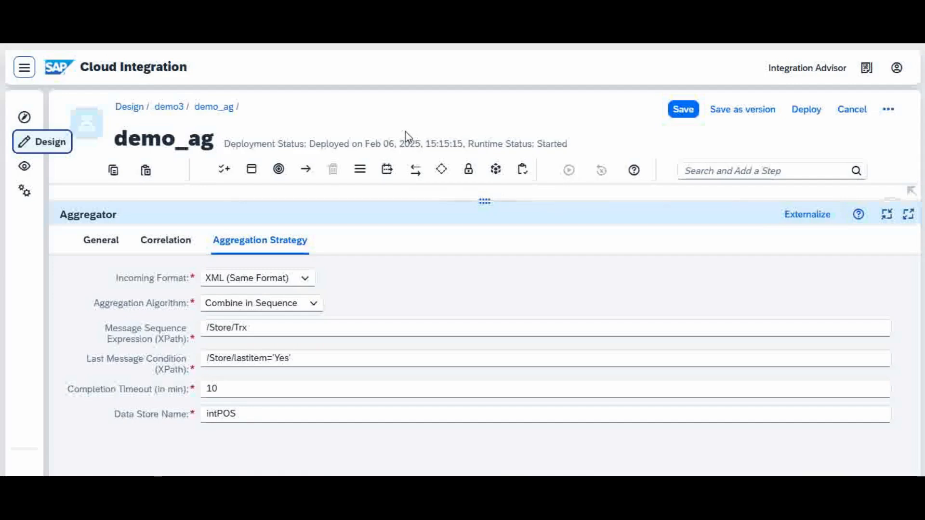
Step: Look up the data stores in the runtime monitor, and bring the demo_ag flow diagram back into view above the Aggregator settings
mouse_move(577, 489)
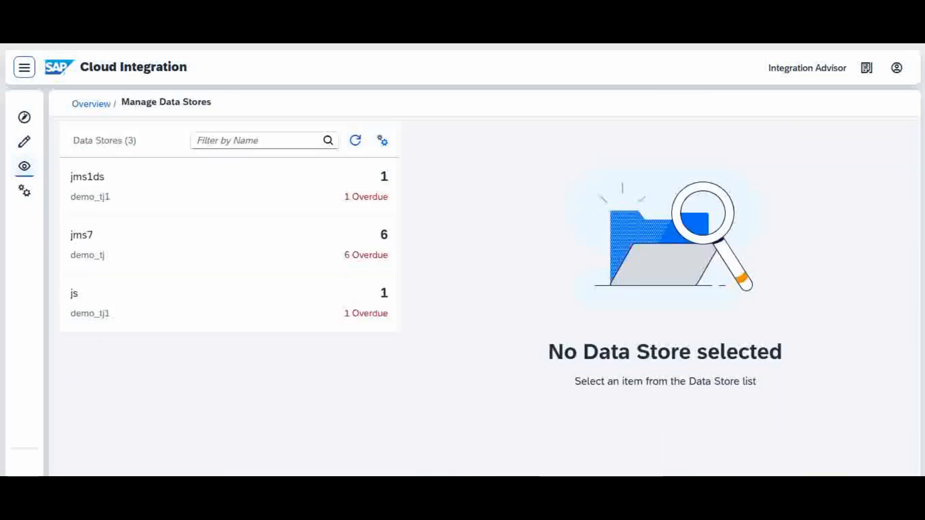
click(24, 166)
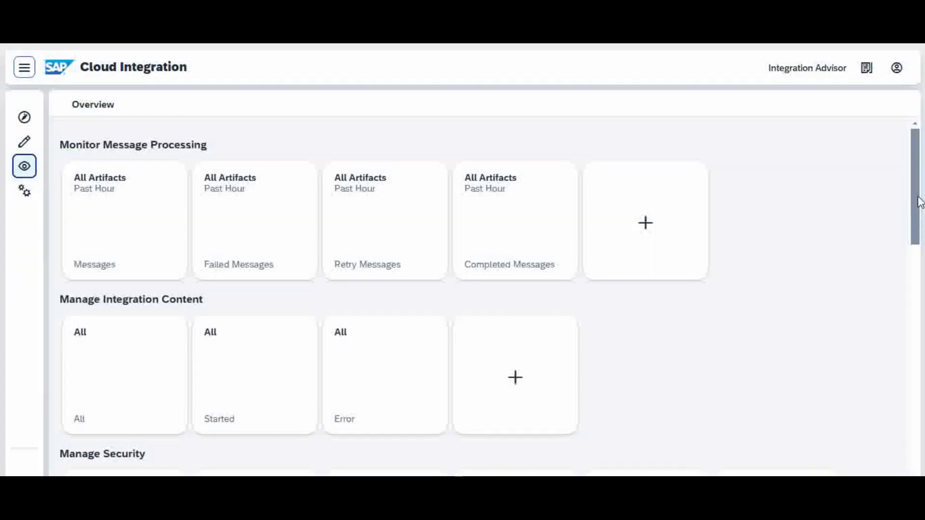
drag(917, 201, 920, 373)
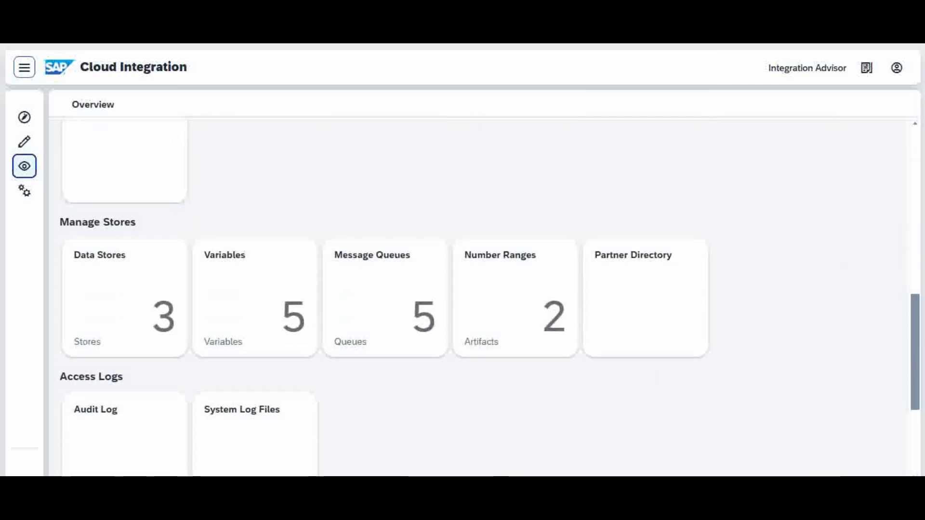
click(125, 310)
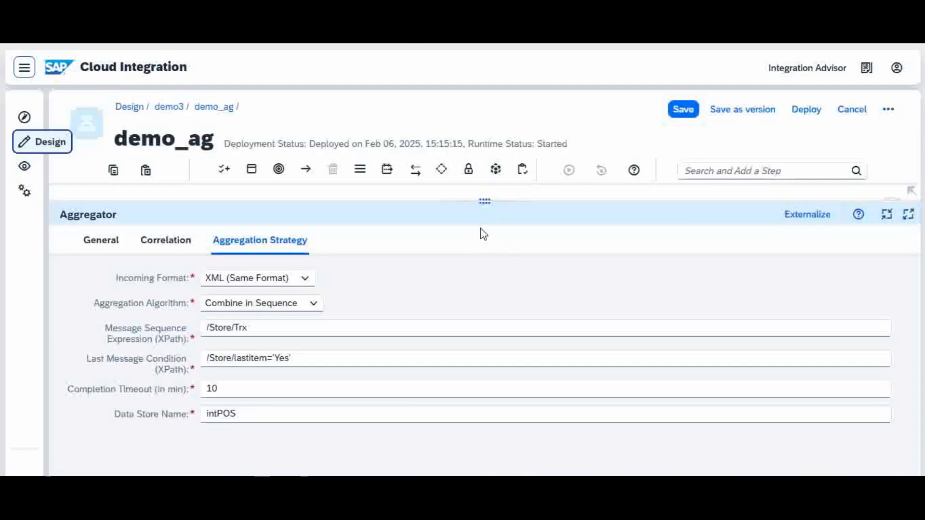
drag(457, 201, 450, 305)
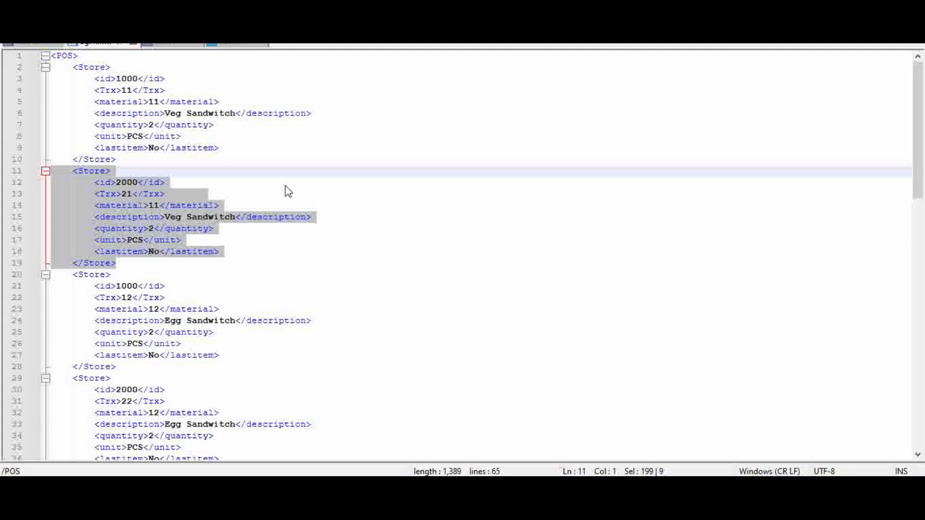
click(330, 144)
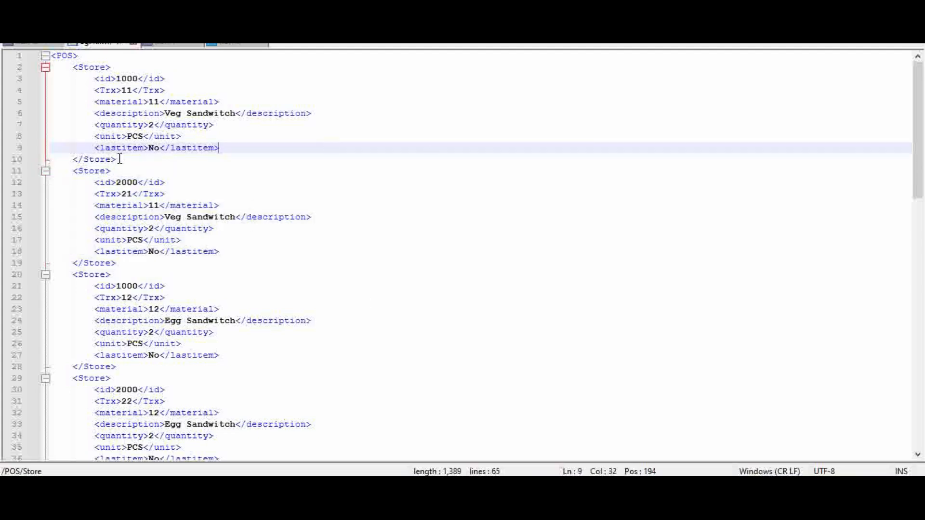
Step: Copy the first Store record (id 1000, Trx 11) from the POS XML file, send it with Postman's iflow request and inspect the response
drag(119, 159, 50, 68)
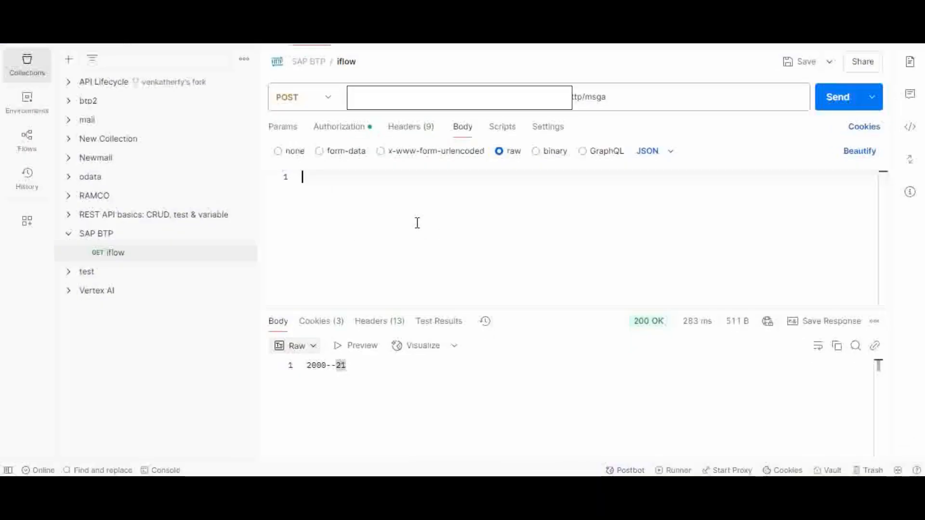
text(<Store>         <id>1000</id>         <Trx>11</Trx>         <material>11</material>         <description>Veg Sandwitch</description>         <quantity>2</quantity>         <unit>PCS</unit>         <lastitem>No</lastitem>     </Store>)
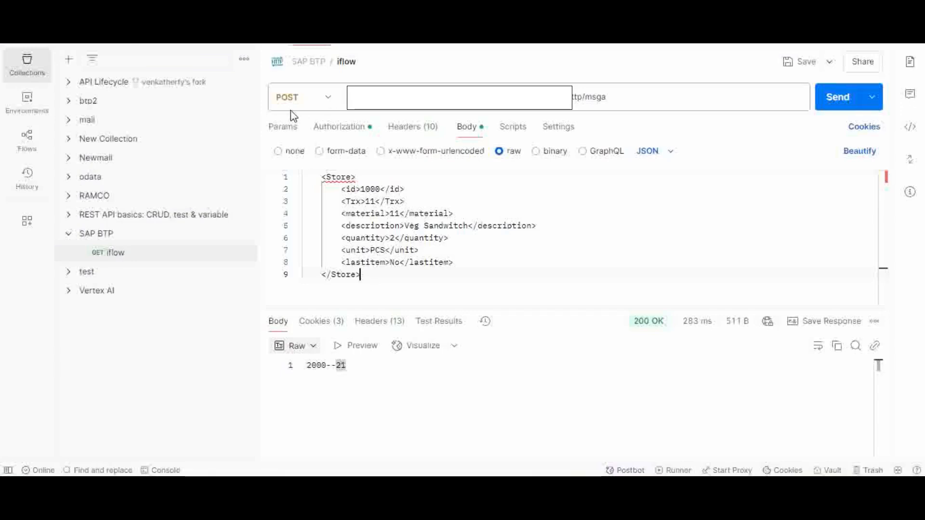
click(841, 101)
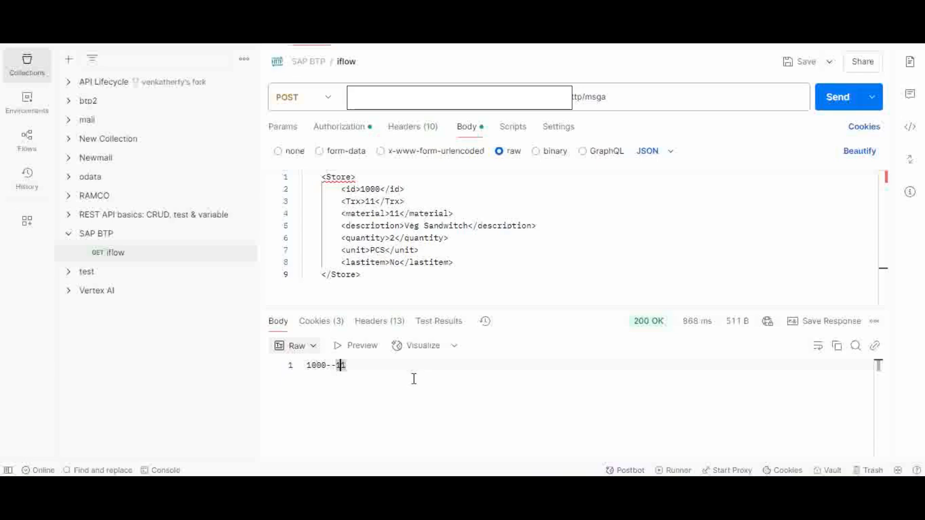
click(312, 366)
click(343, 367)
Step: Replace the iflow request body in Postman with the Store record for id 2000, Trx 21 from the XML file and send it
mouse_move(511, 491)
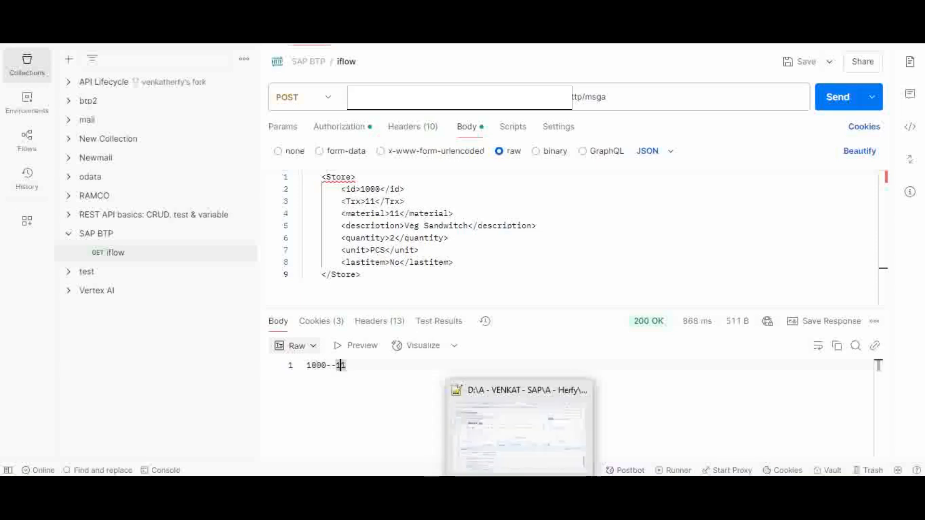
click(546, 491)
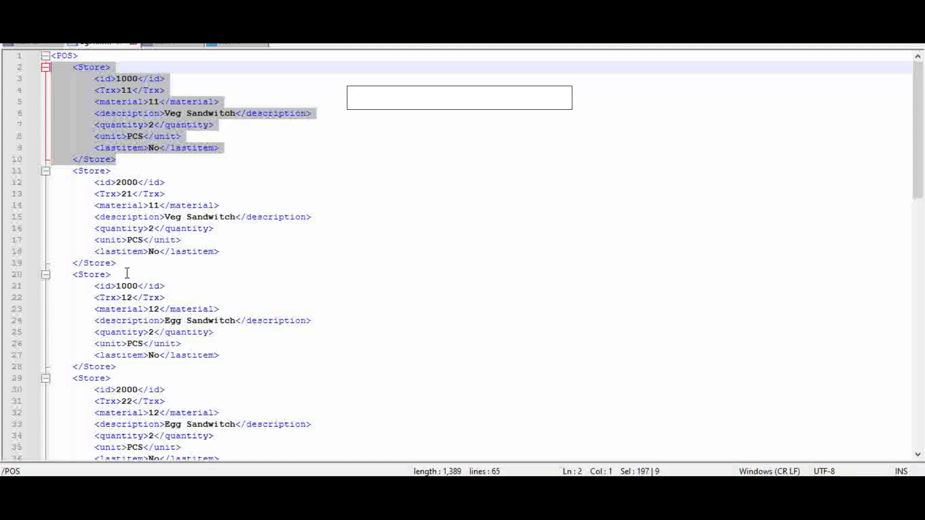
drag(118, 263, 30, 173)
key(ctrl+c)
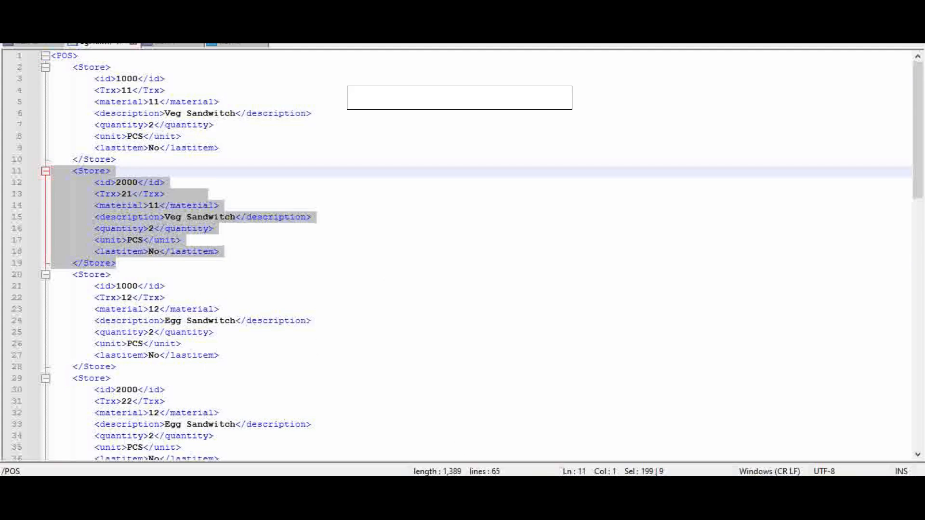
key(alt+Tab)
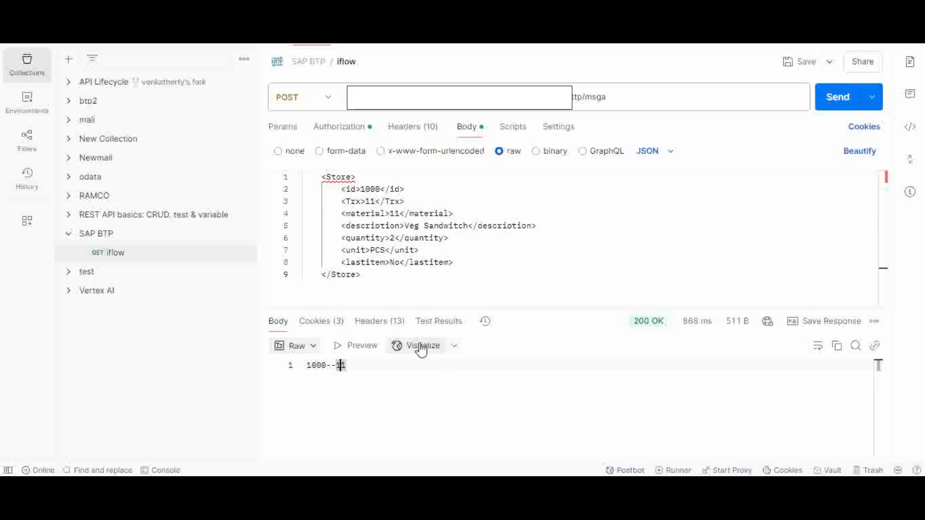
drag(378, 275, 299, 176)
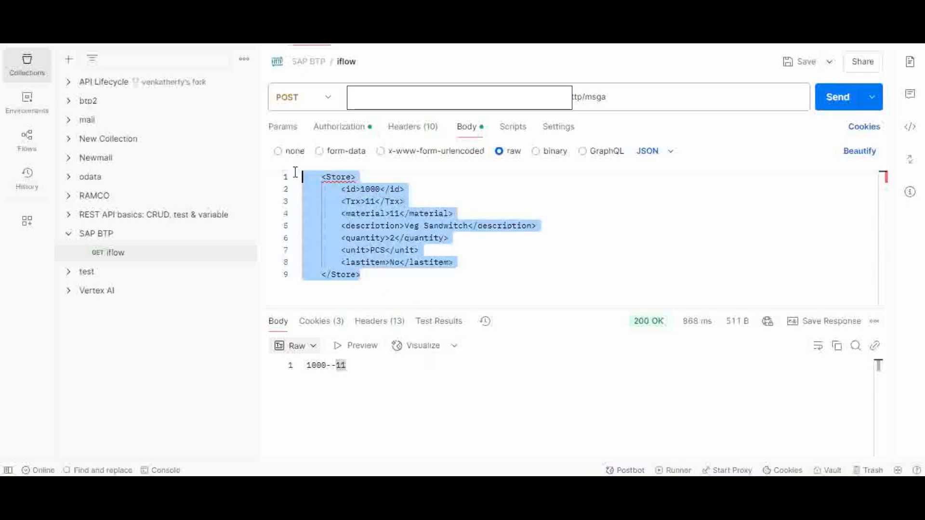
key(ctrl+v)
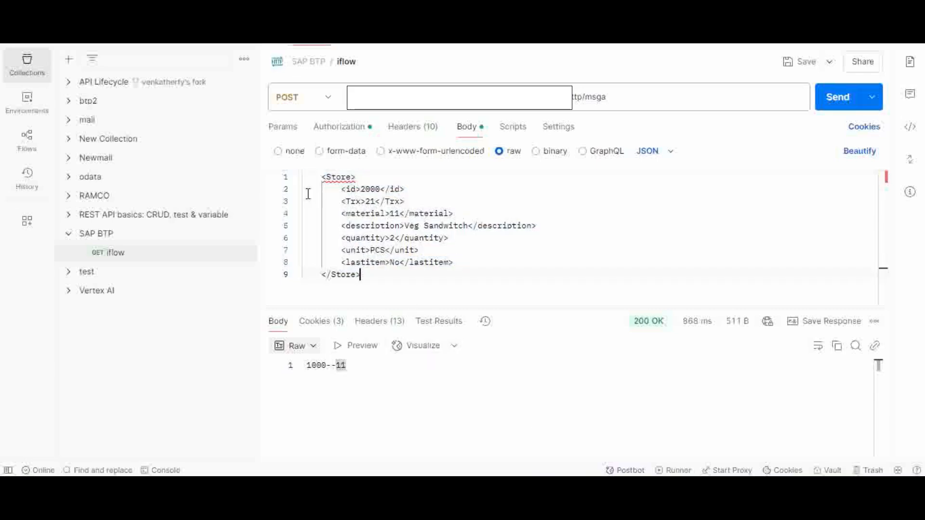
click(839, 100)
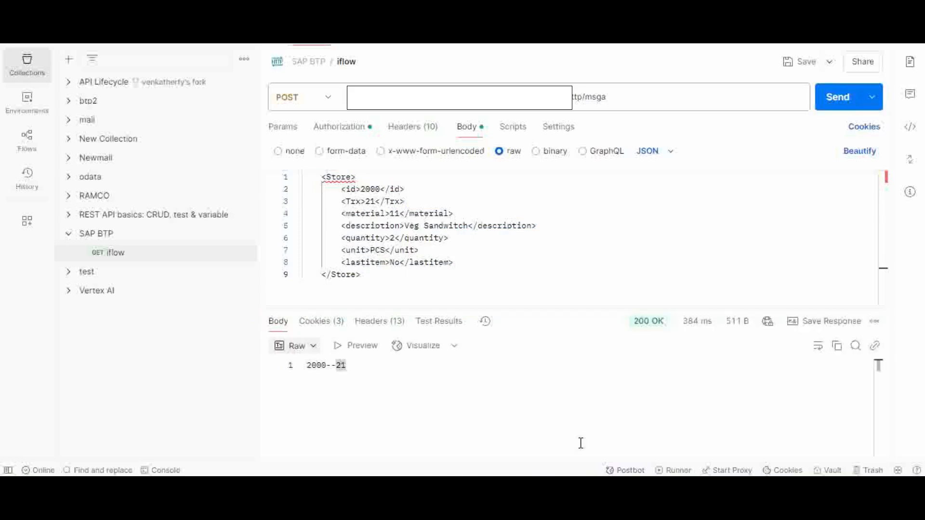
Step: Copy the Store record for id 1000, Trx 12 from the XML file over Postman's request body and send the request
key(alt+Tab)
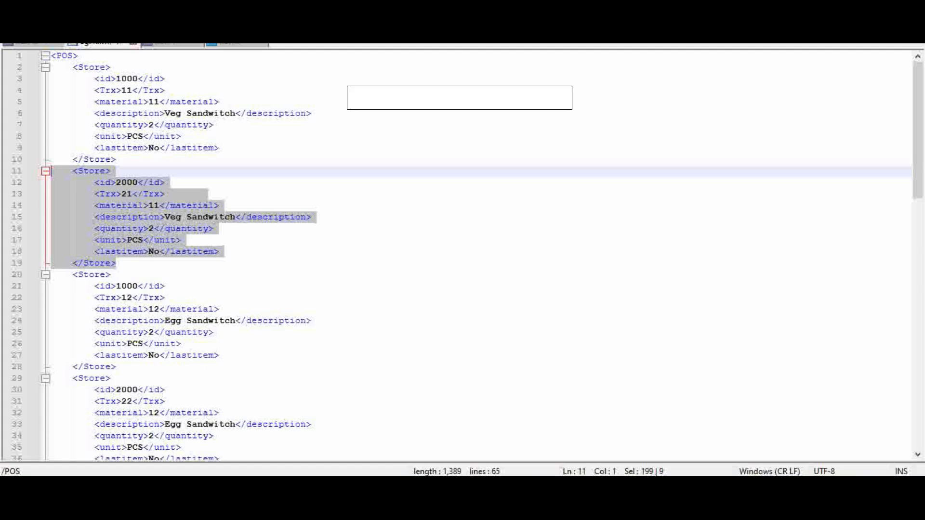
drag(129, 368, 42, 274)
key(ctrl+c)
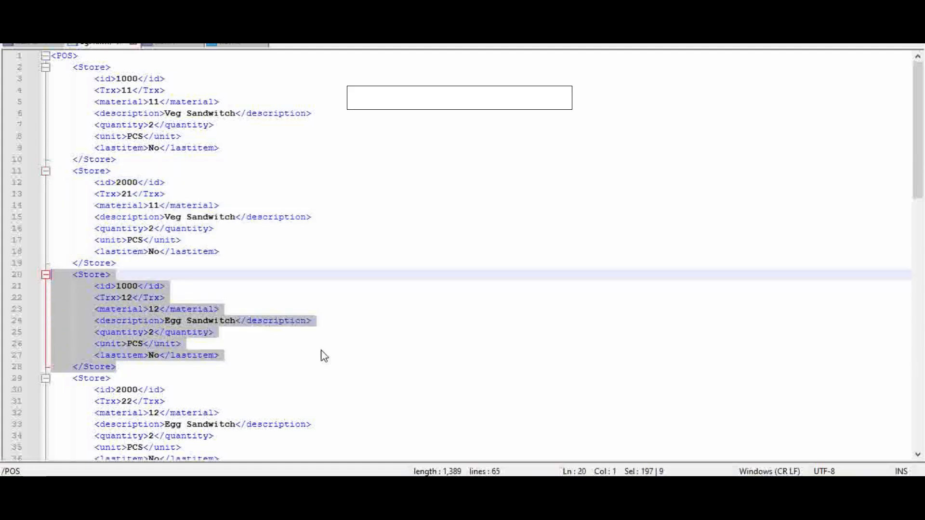
key(alt+Tab)
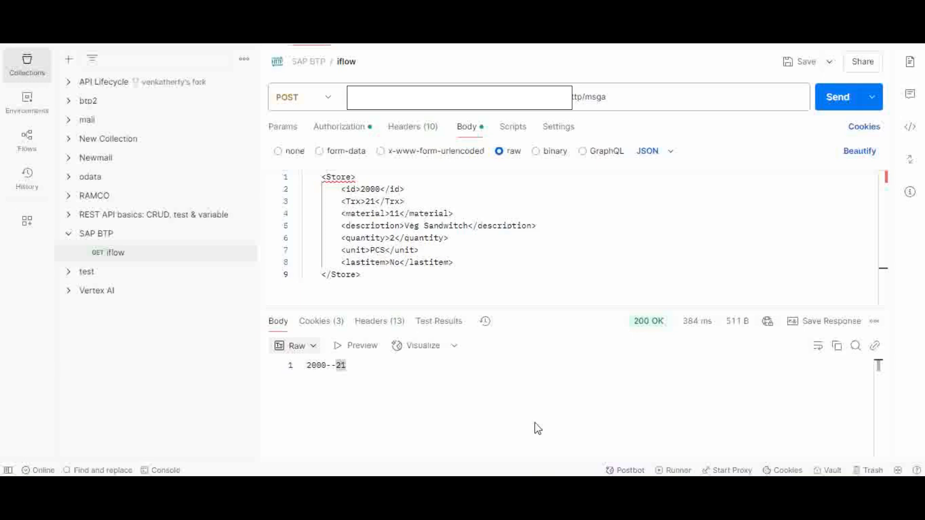
drag(369, 276, 302, 178)
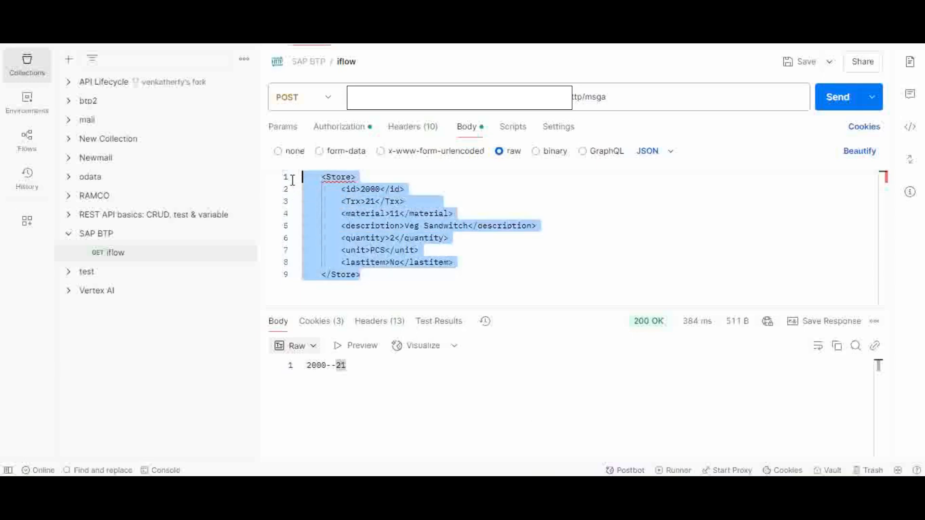
key(ctrl+v)
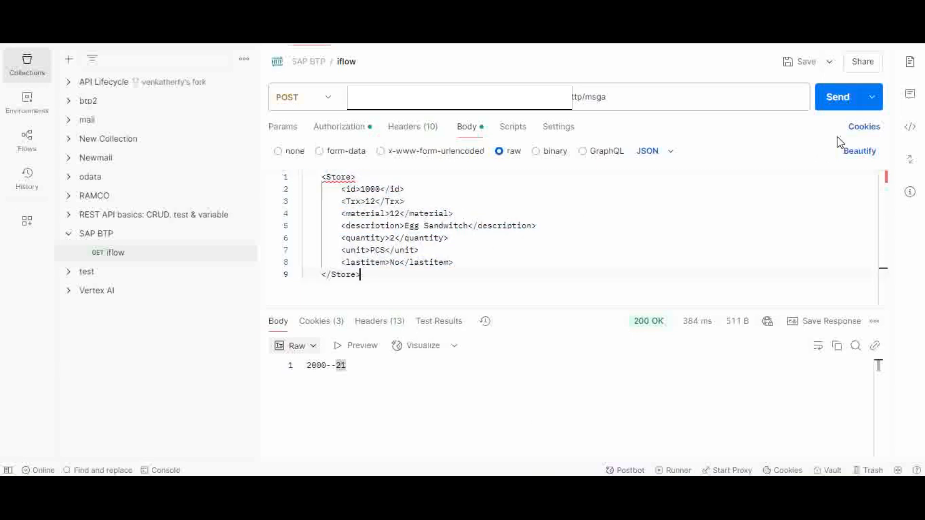
click(835, 101)
Step: Copy the Store record for id 2000, Trx 22 from the XML file over Postman's request body and send the request
click(547, 499)
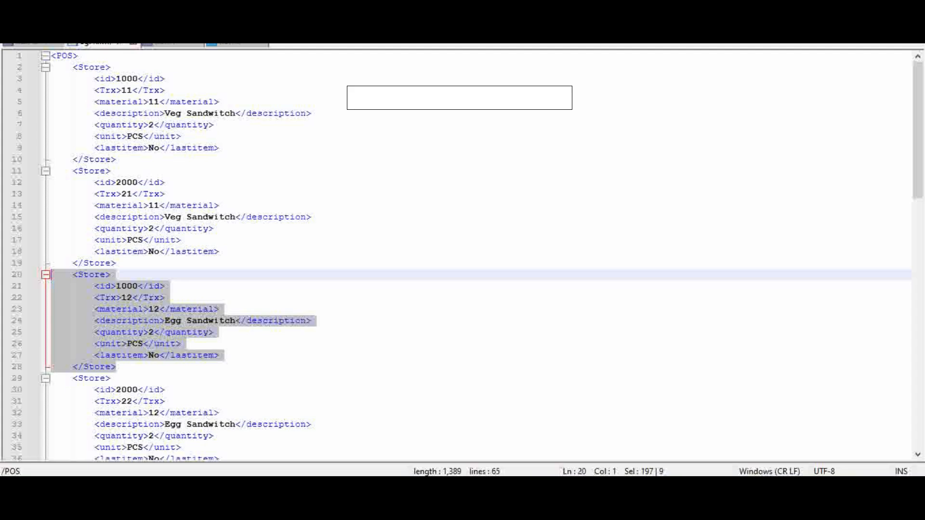
drag(914, 167, 923, 236)
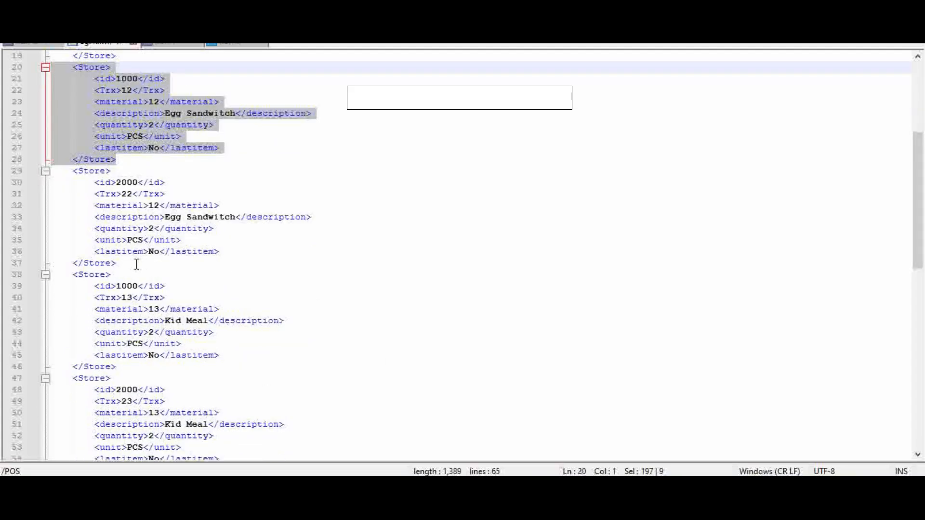
drag(136, 264, 41, 172)
key(ctrl+c)
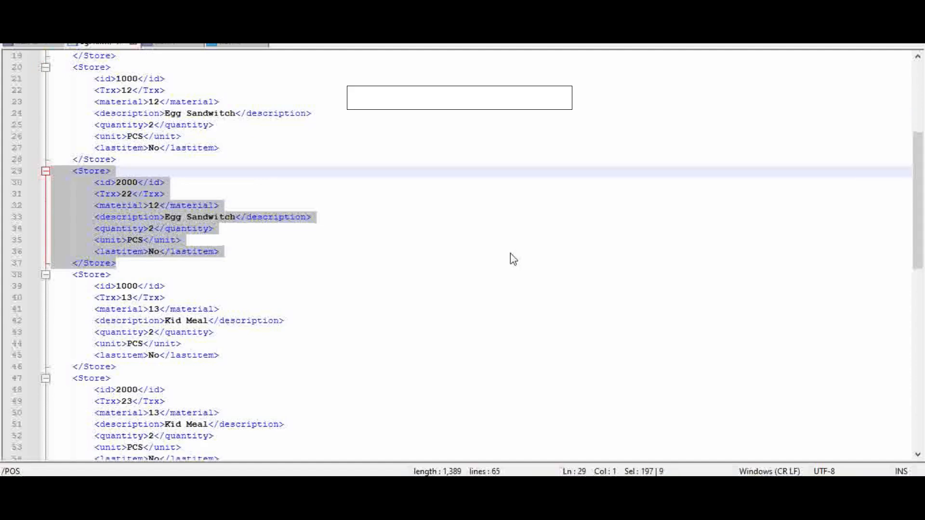
key(alt+Tab)
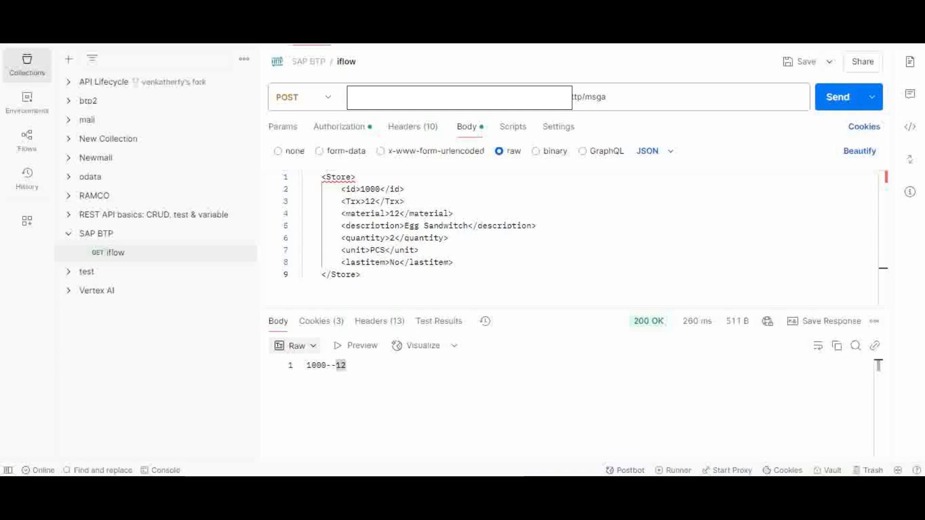
drag(375, 274, 287, 168)
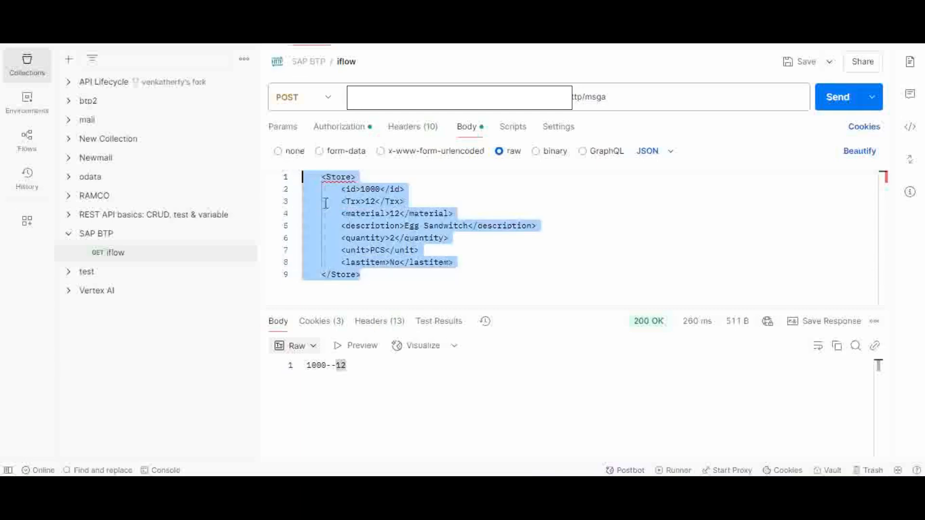
key(ctrl+v)
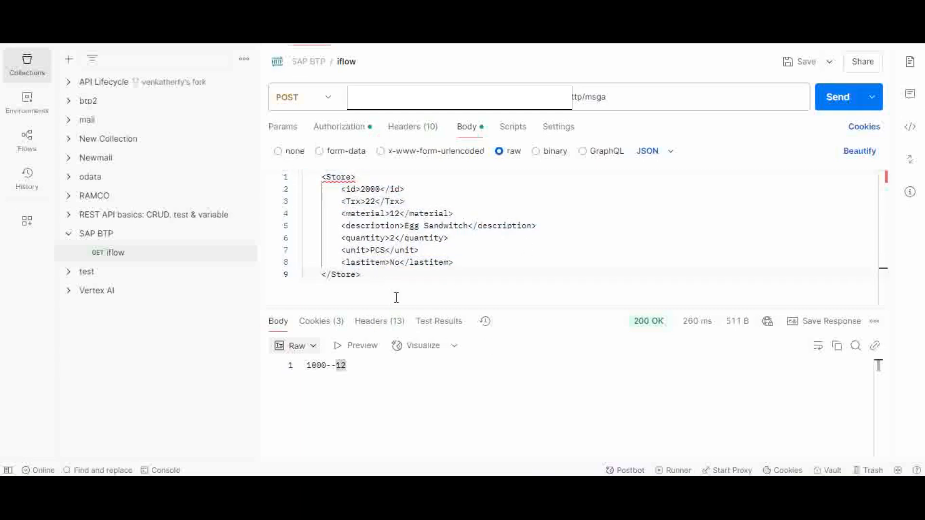
click(848, 102)
Step: Copy the Kid Meal Store record for id 1000, Trx 13 from the XML file over Postman's request body and send the request
key(alt+Tab)
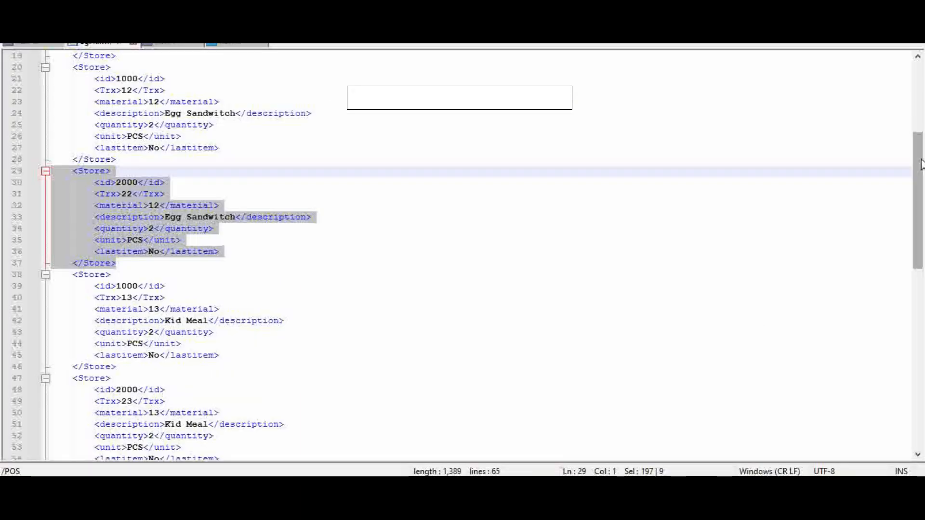
drag(921, 167, 920, 228)
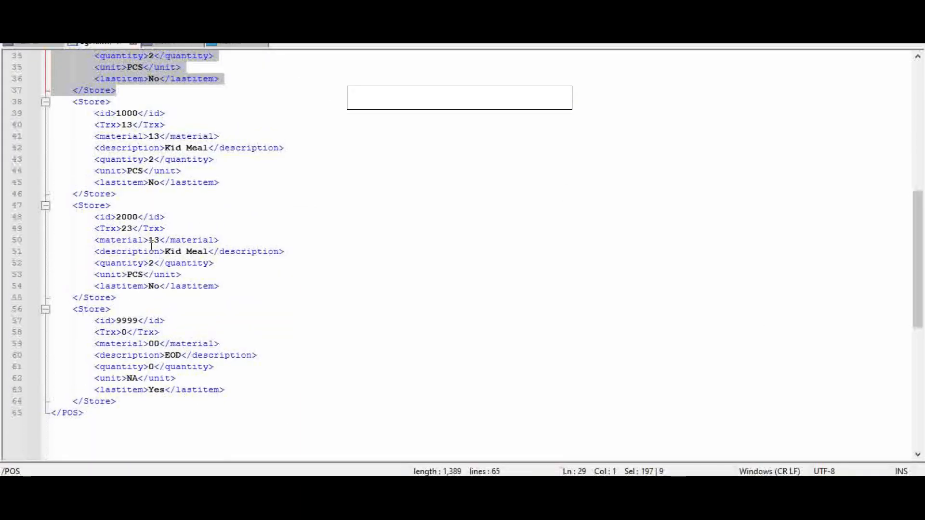
click(124, 193)
drag(124, 193, 40, 100)
key(ctrl+c)
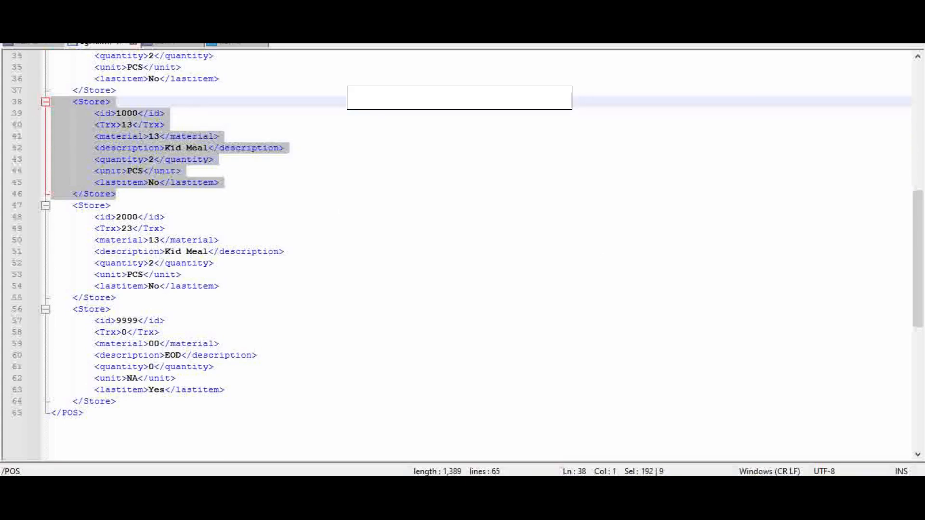
key(alt+Tab)
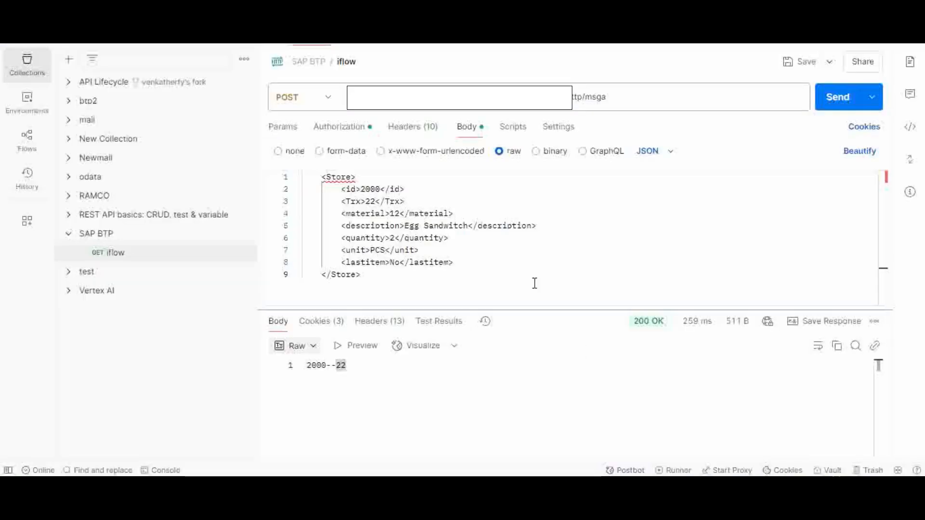
drag(370, 273, 306, 177)
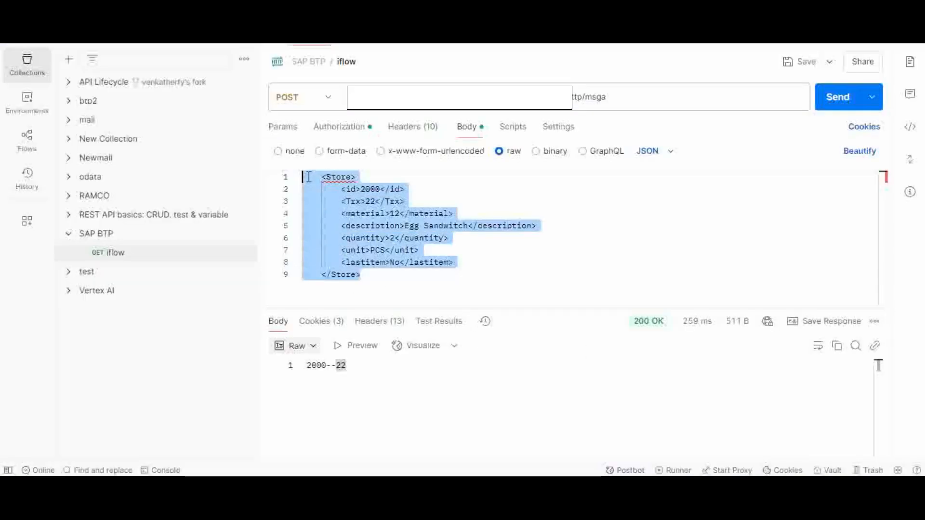
key(ctrl+v)
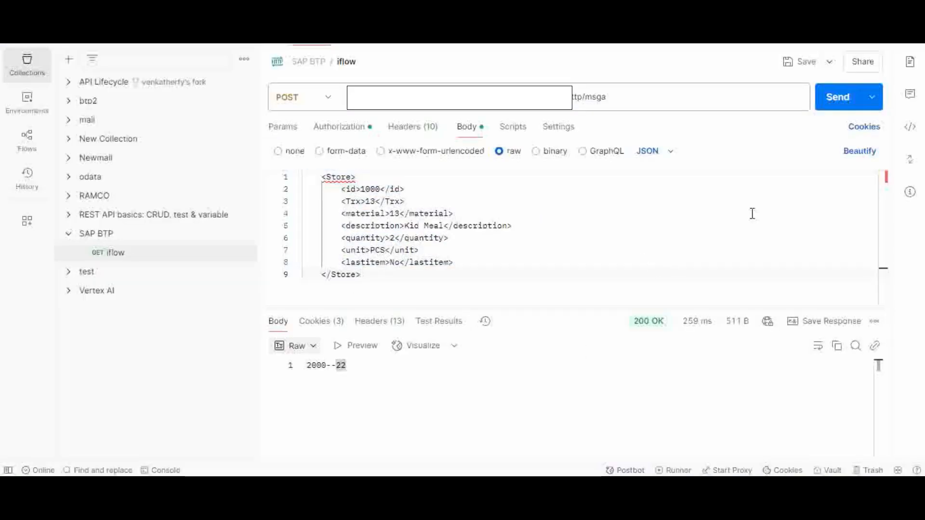
click(837, 98)
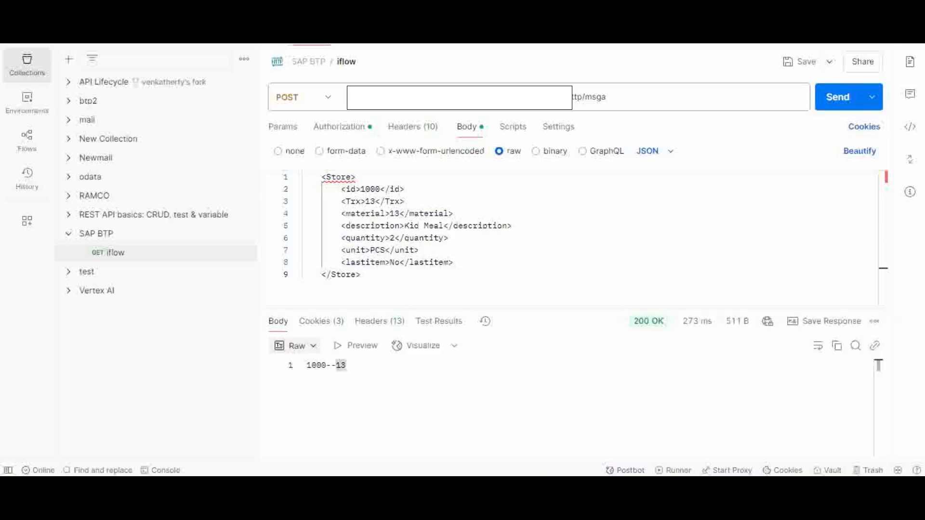
Step: Copy the Kid Meal Store record for id 2000, Trx 23 from the XML file over Postman's request body and send the request
key(alt+Tab)
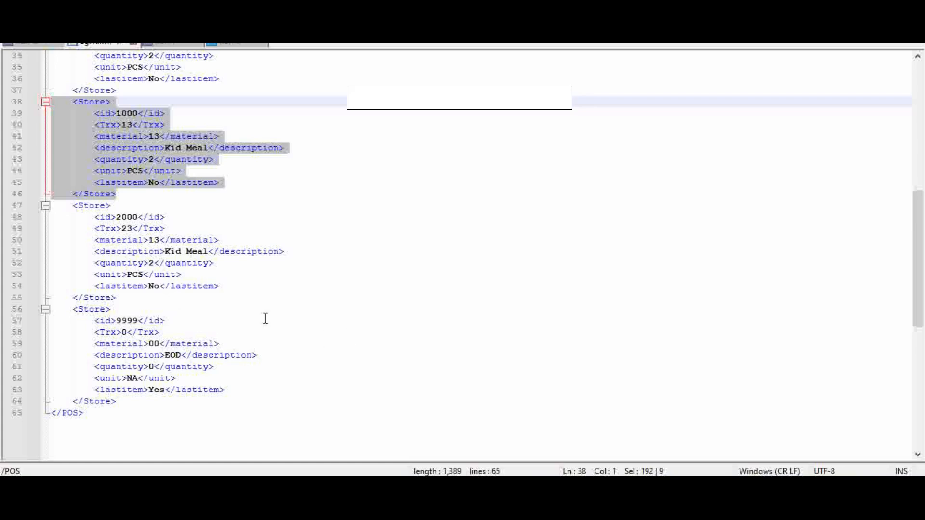
drag(121, 297, 50, 206)
key(ctrl+c)
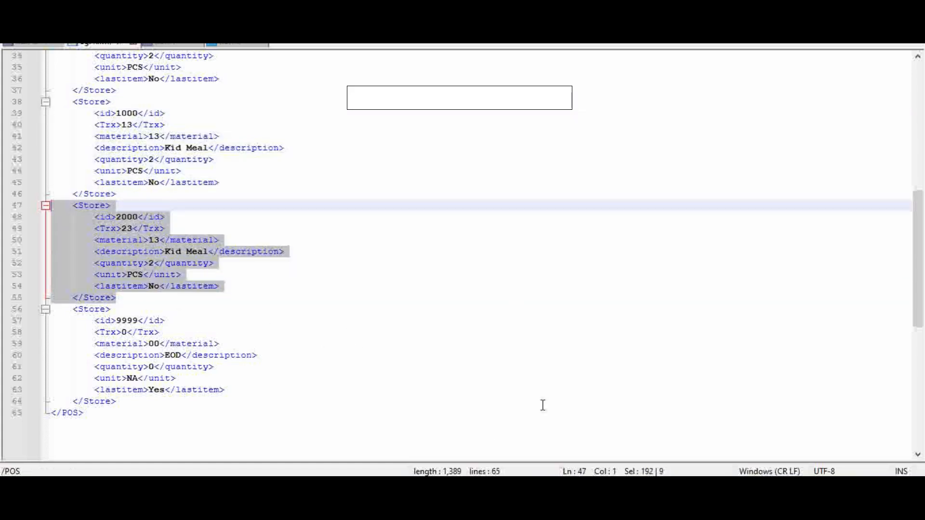
key(alt+Tab)
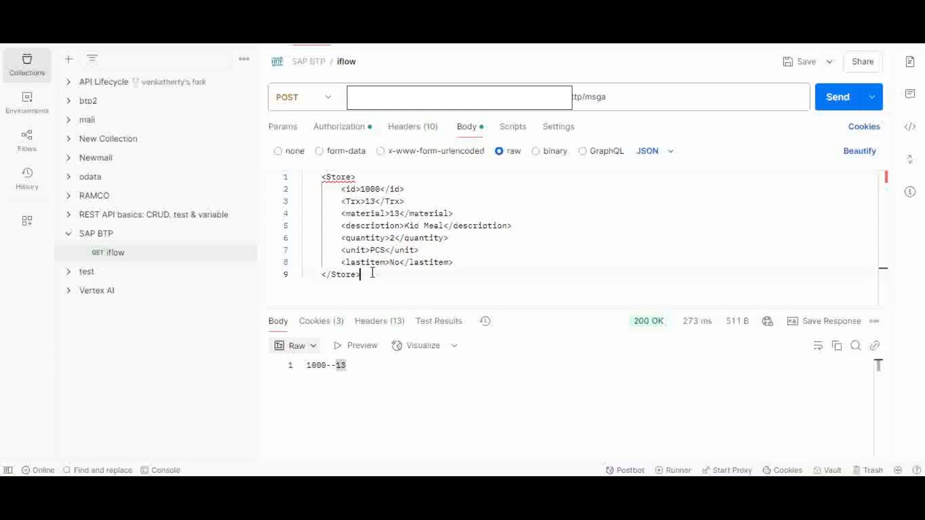
drag(369, 275, 275, 171)
key(ctrl+v)
click(842, 103)
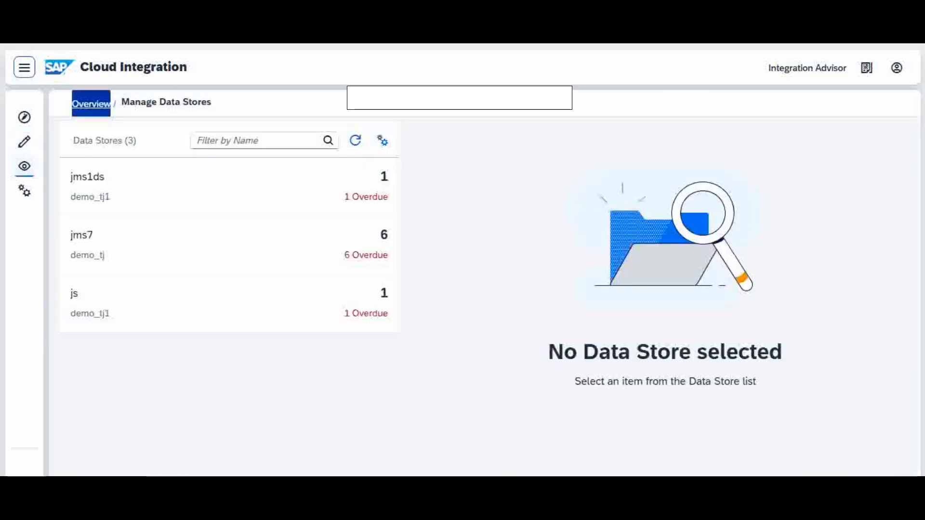
Step: Return to the Cloud Integration monitoring overview in Chrome and open Data Stores to check the intPOS stores of demo_ag
click(25, 169)
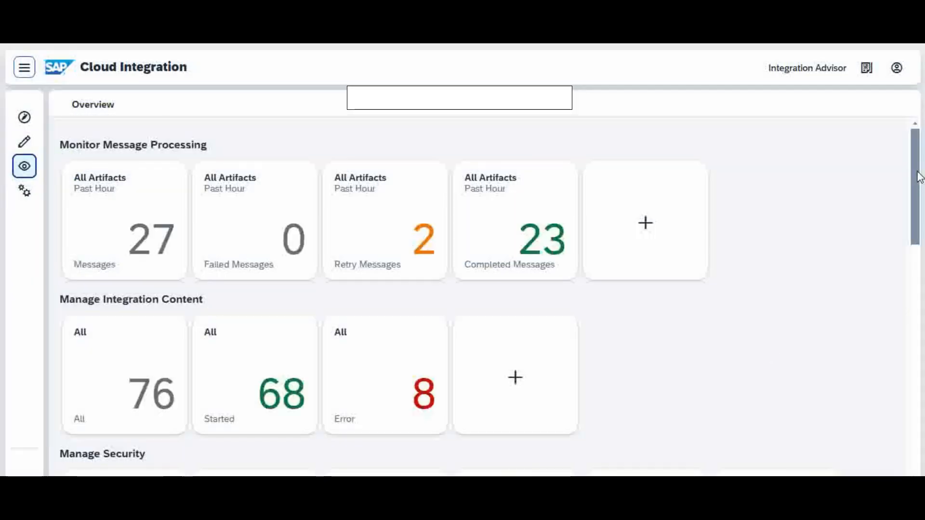
scroll(917, 181, down, 4)
scroll(917, 299, down, 5)
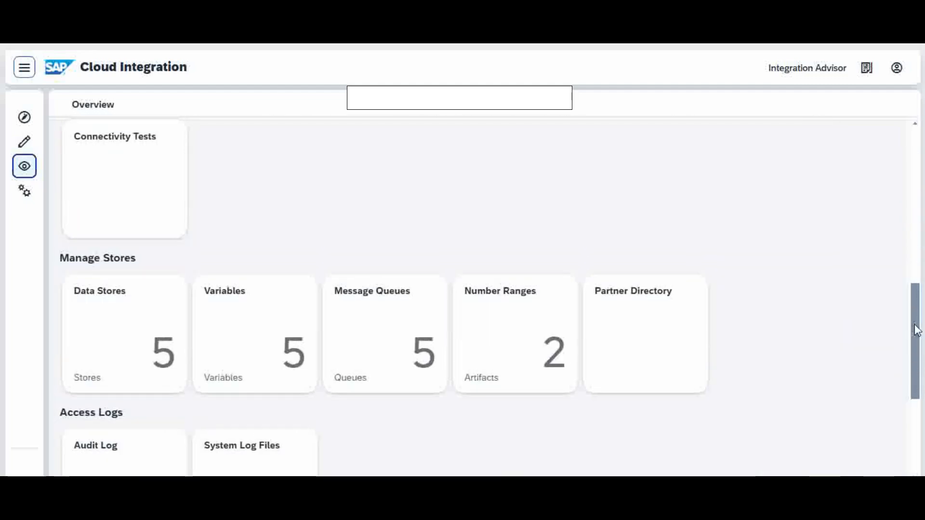
click(174, 349)
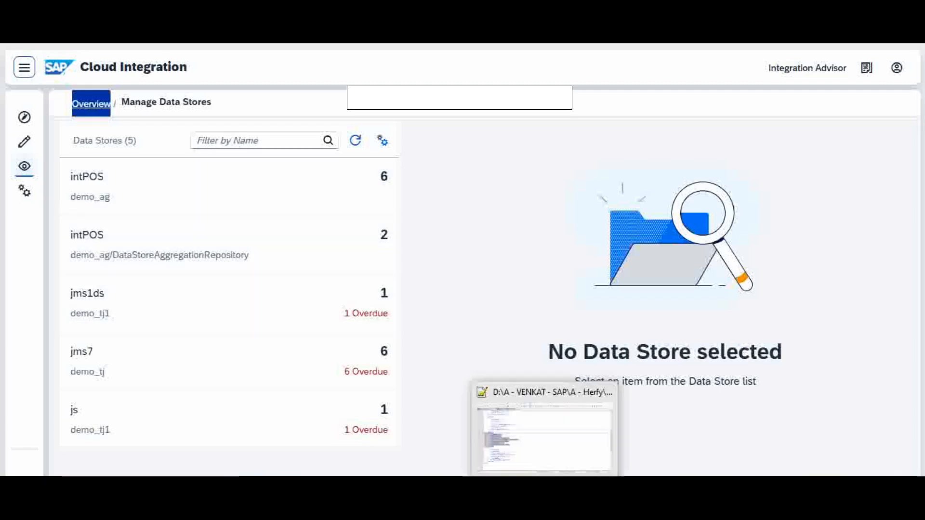
Step: Copy the EOD Store record for id 9999, Trx 0 from the XML file over Postman's request body and send the request
click(544, 501)
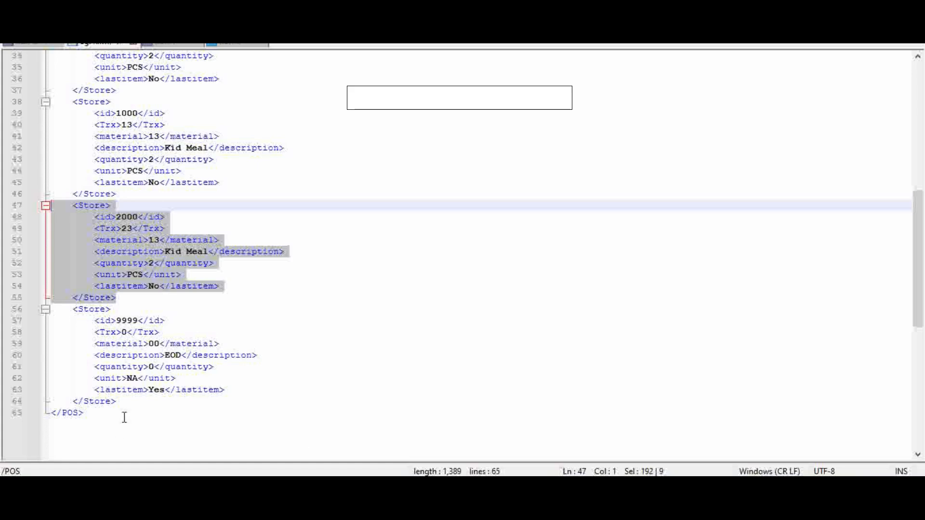
drag(130, 403, 48, 311)
key(ctrl+c)
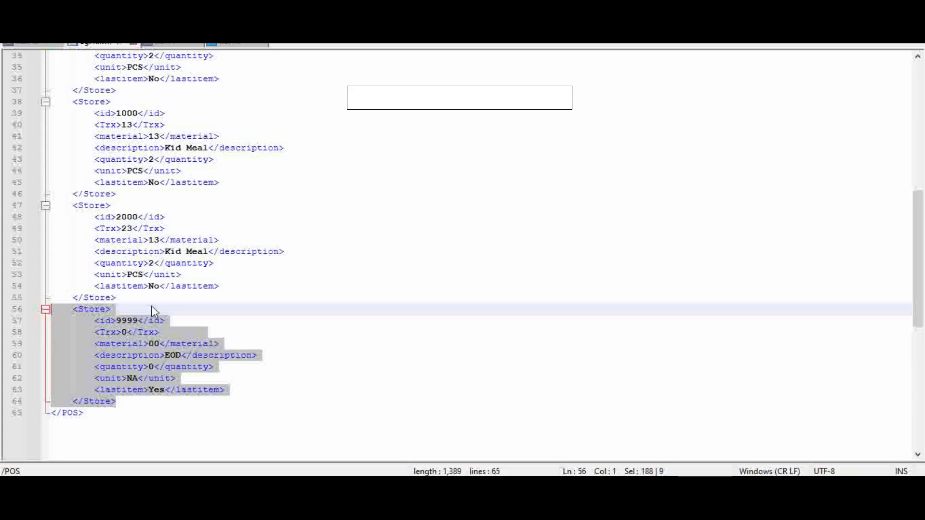
key(alt+Tab)
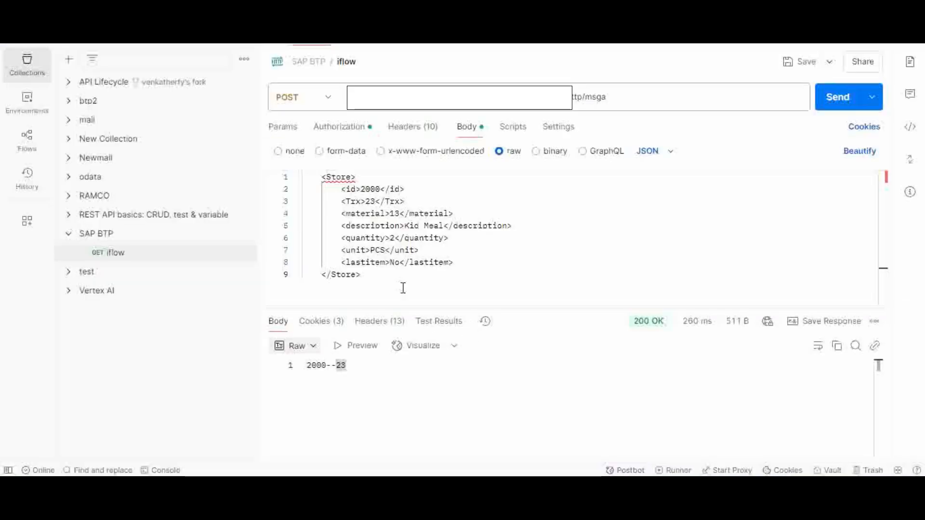
drag(375, 273, 302, 174)
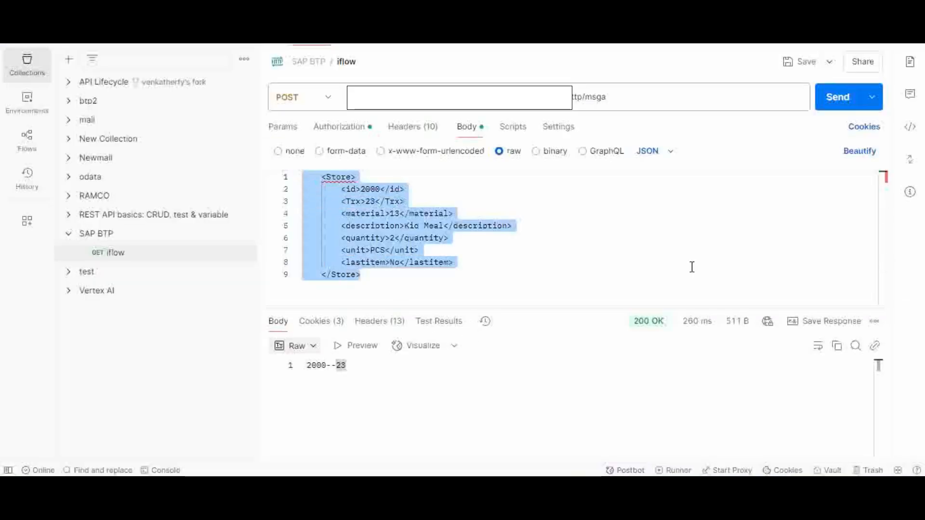
key(ctrl+v)
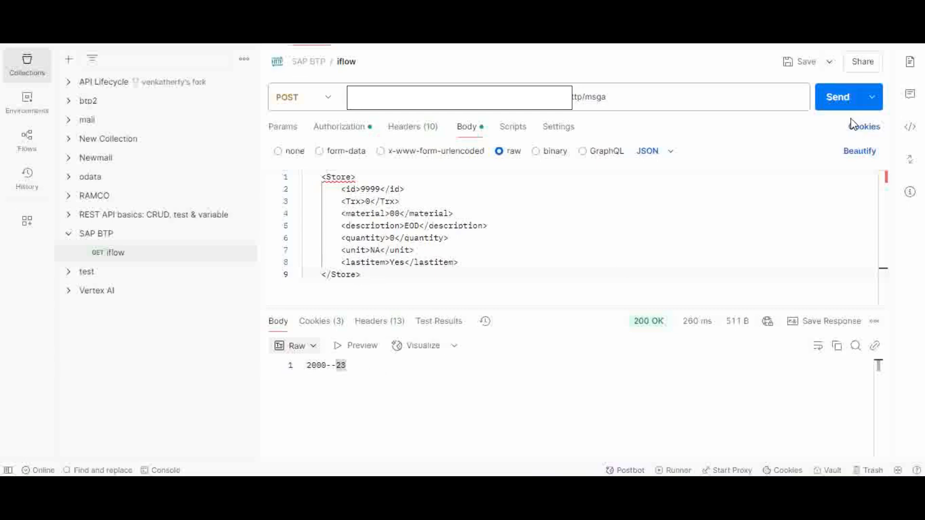
click(842, 108)
Step: Switch to the demo_ag iflow in Chrome and review the Aggregator's aggregation strategy, including its last message condition and data store name
mouse_move(511, 488)
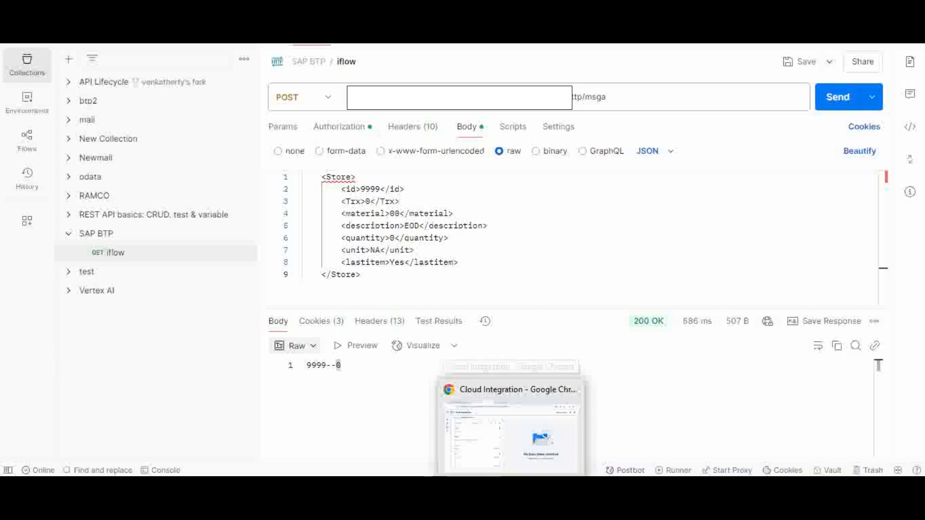
click(510, 433)
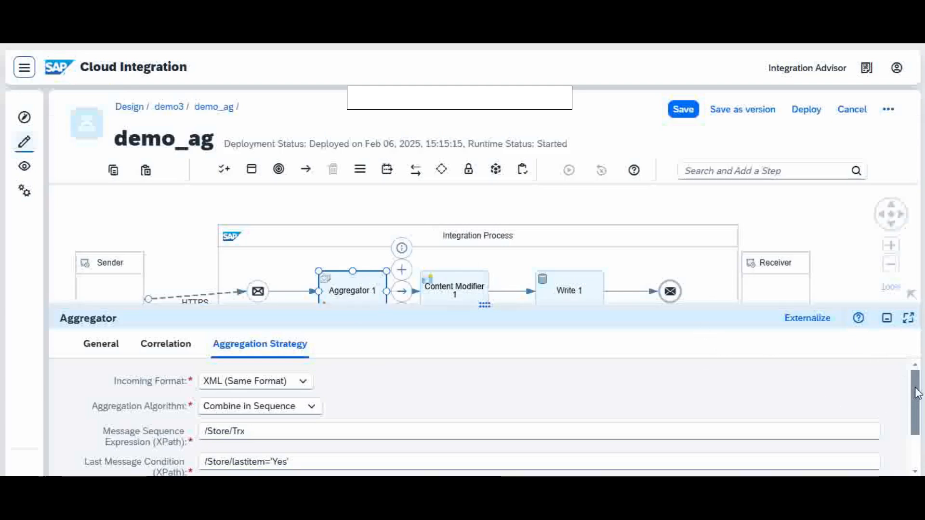
drag(915, 393, 915, 421)
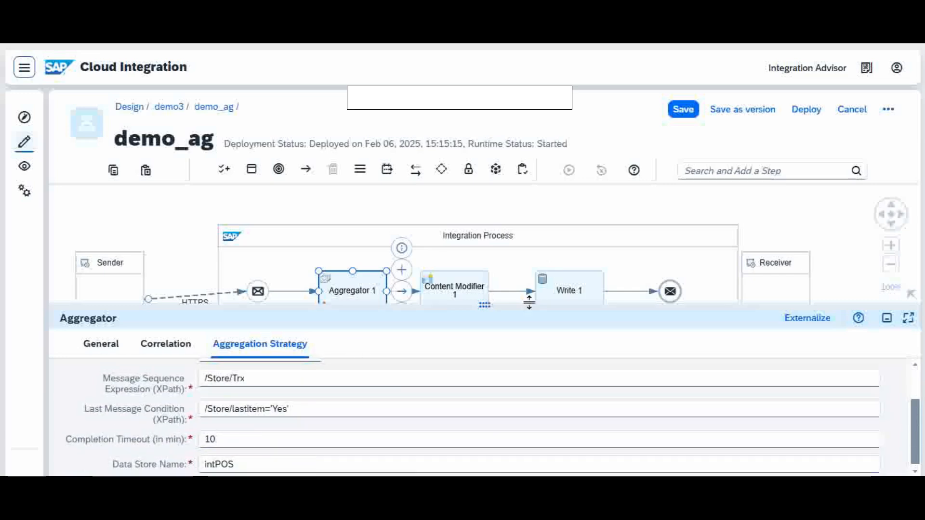
drag(531, 302, 527, 346)
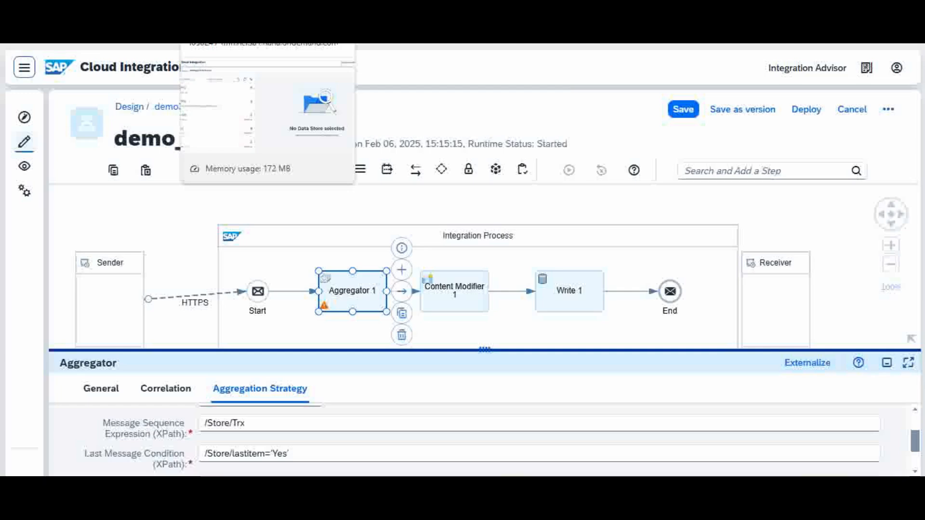
Step: Reopen Data Stores from the monitoring overview and display the entries of the finalPOS store
click(219, 11)
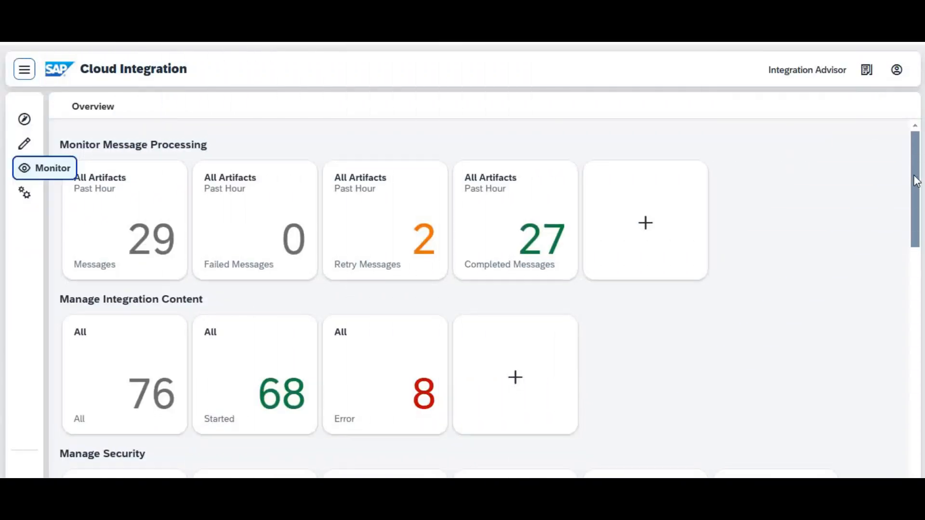
drag(915, 181, 915, 352)
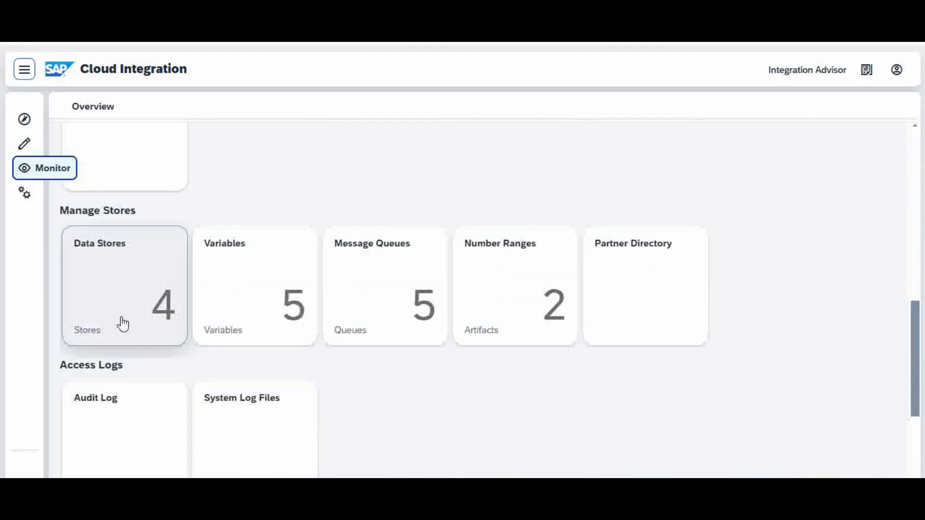
click(118, 299)
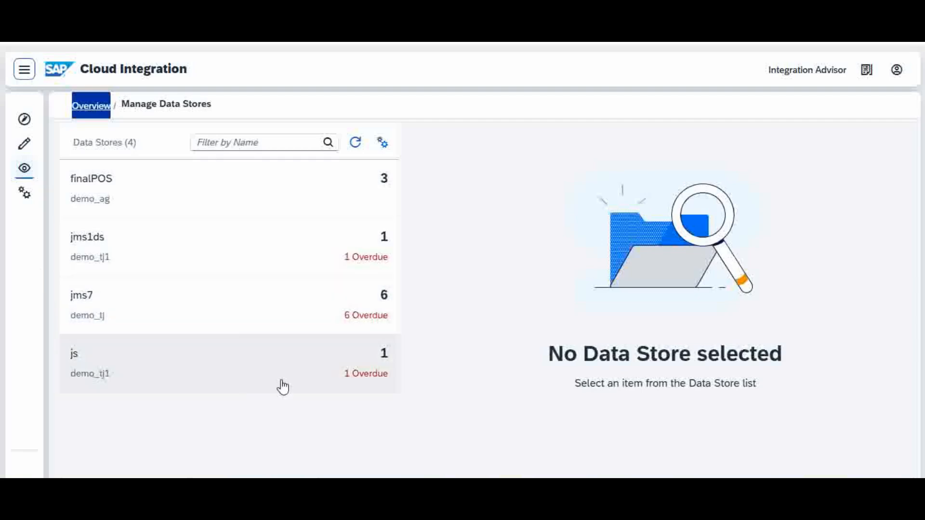
click(234, 195)
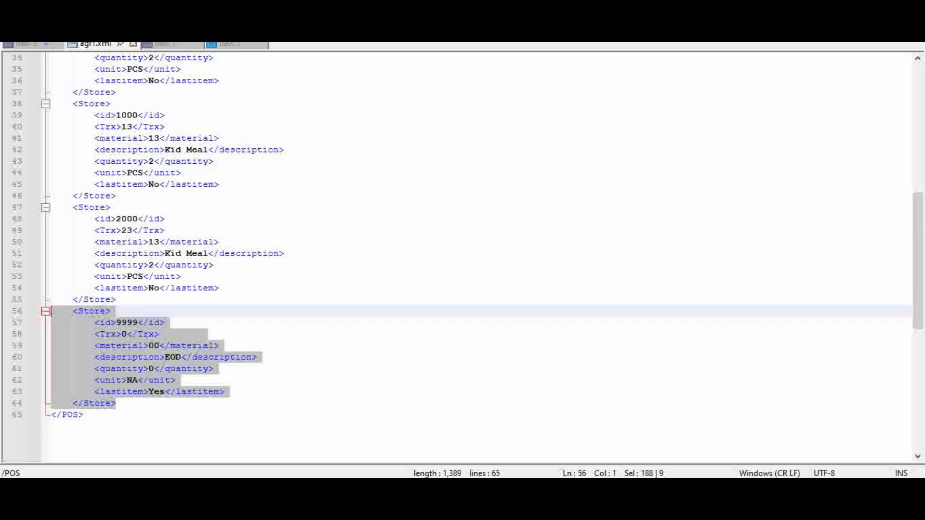
Step: Switch to the XML file in Notepad++ and examine the closing EOD Store record with id 9999
click(128, 425)
drag(126, 402, 40, 309)
click(137, 406)
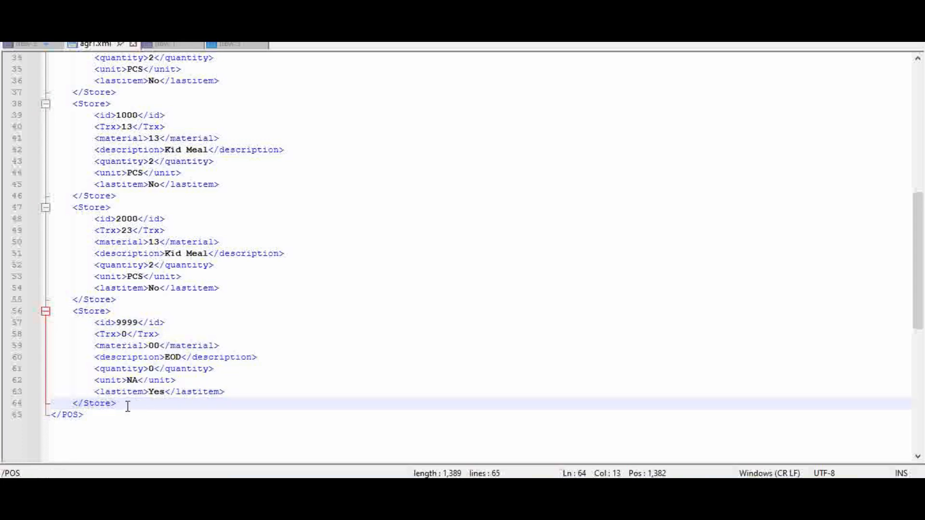
drag(127, 406, 44, 316)
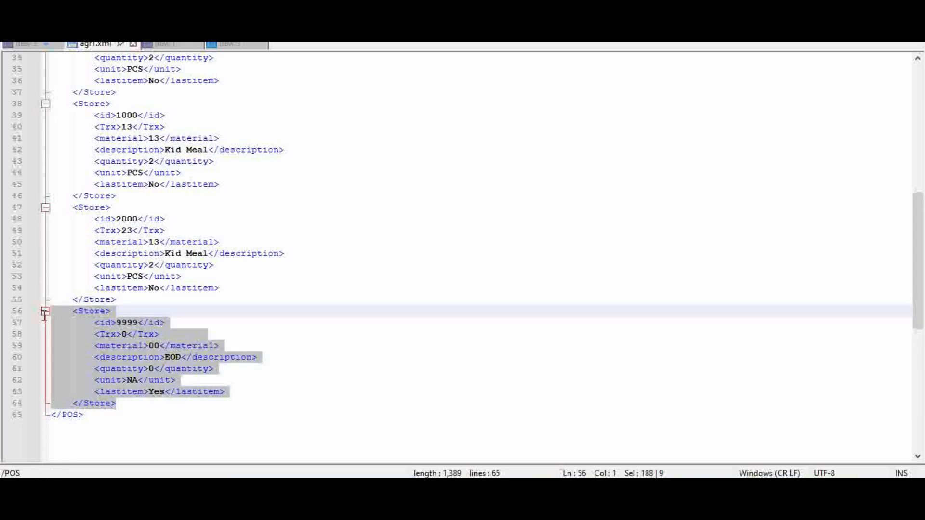
click(241, 427)
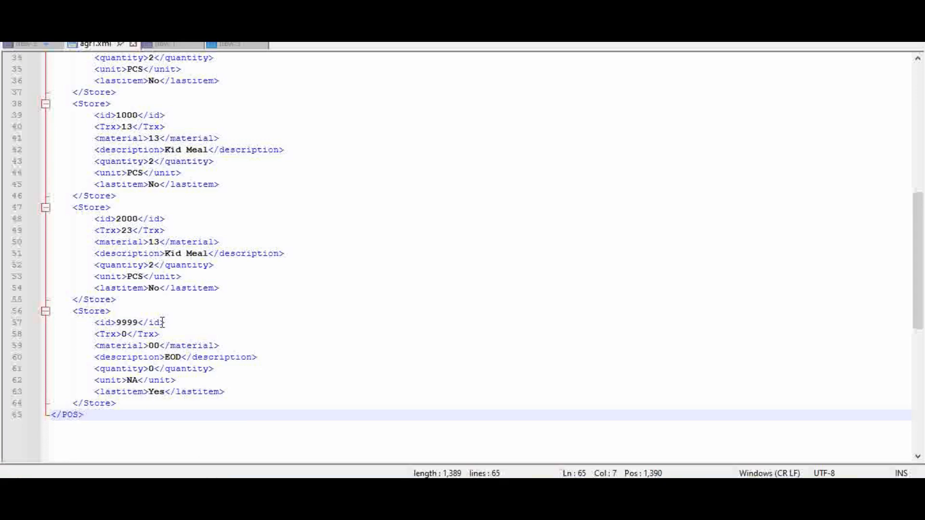
click(155, 287)
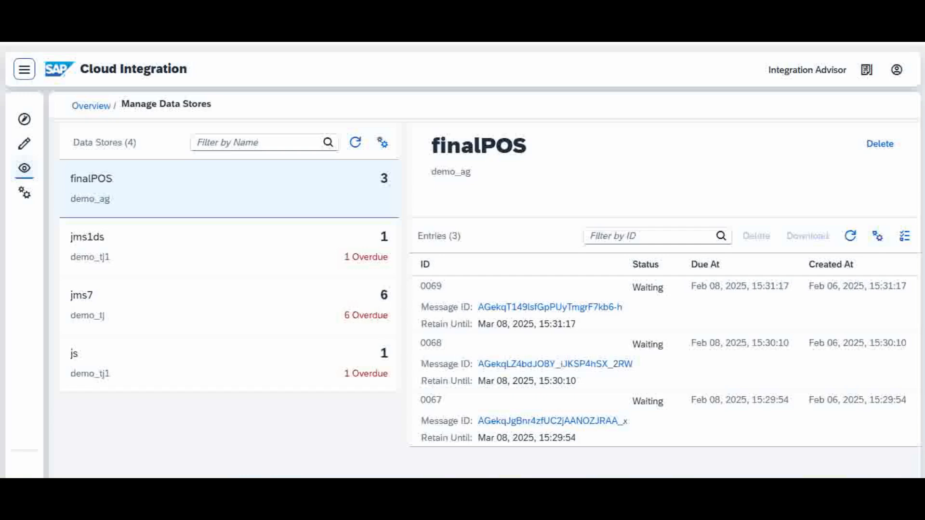
Step: Download entry 0067 from the finalPOS data store in Cloud Integration
click(222, 196)
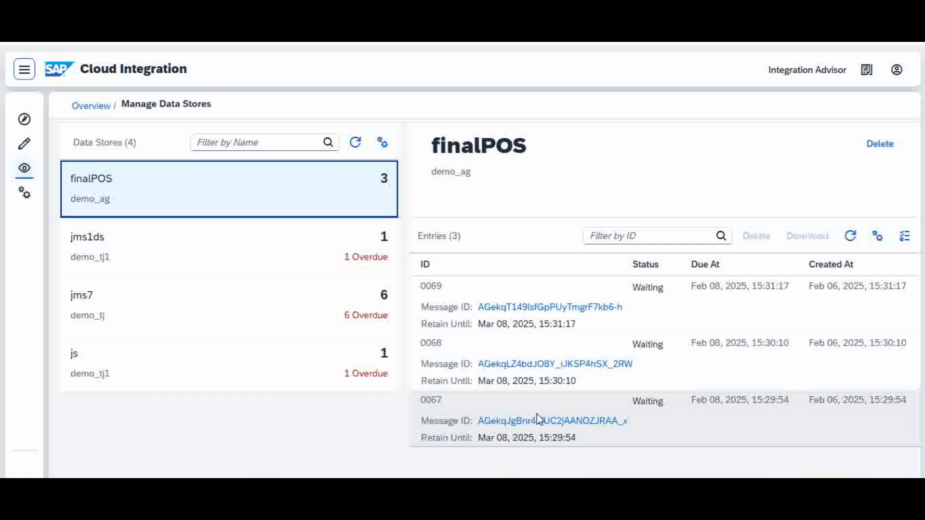
click(713, 424)
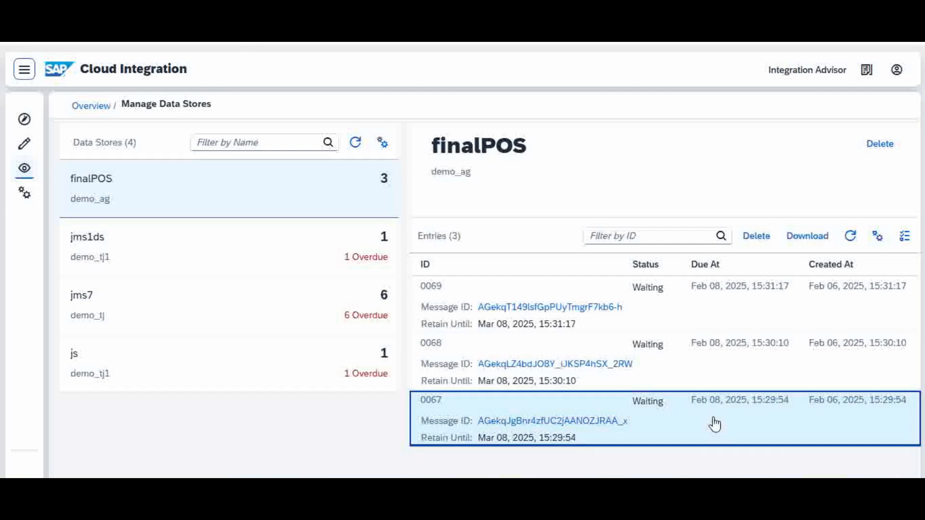
click(810, 241)
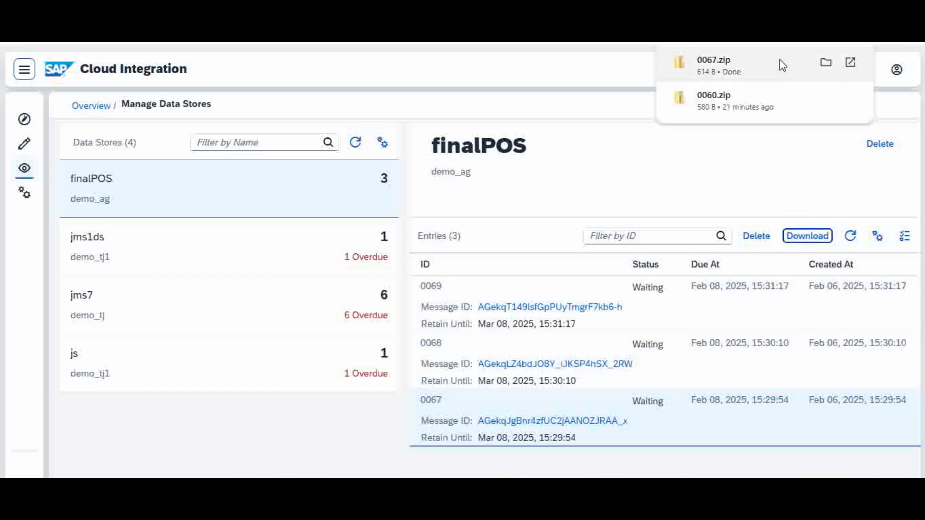
Step: Open the downloaded 0067.zip and view its body file in Notepad
click(782, 65)
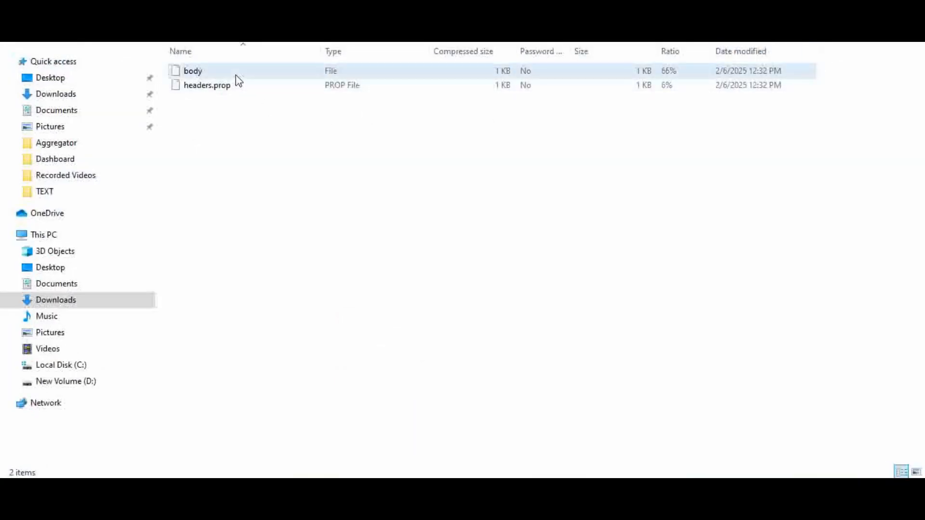
double_click(236, 77)
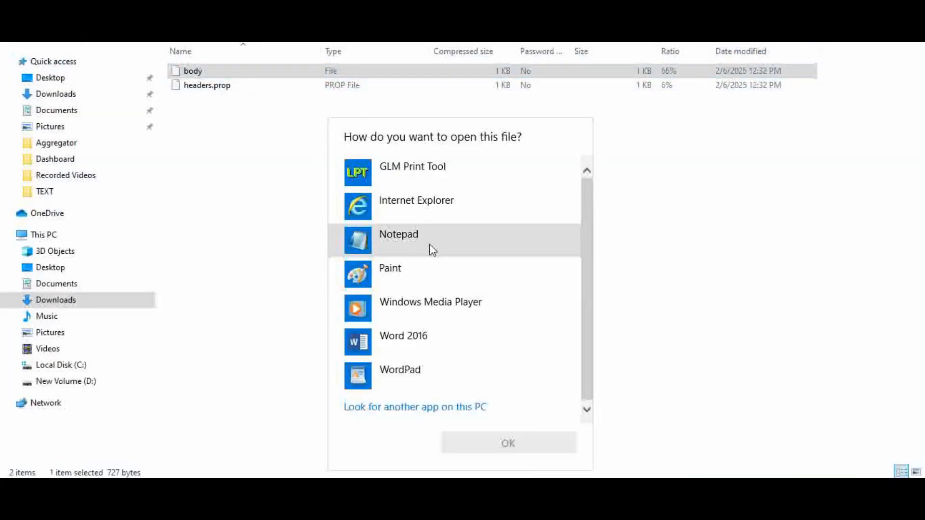
click(432, 248)
click(509, 443)
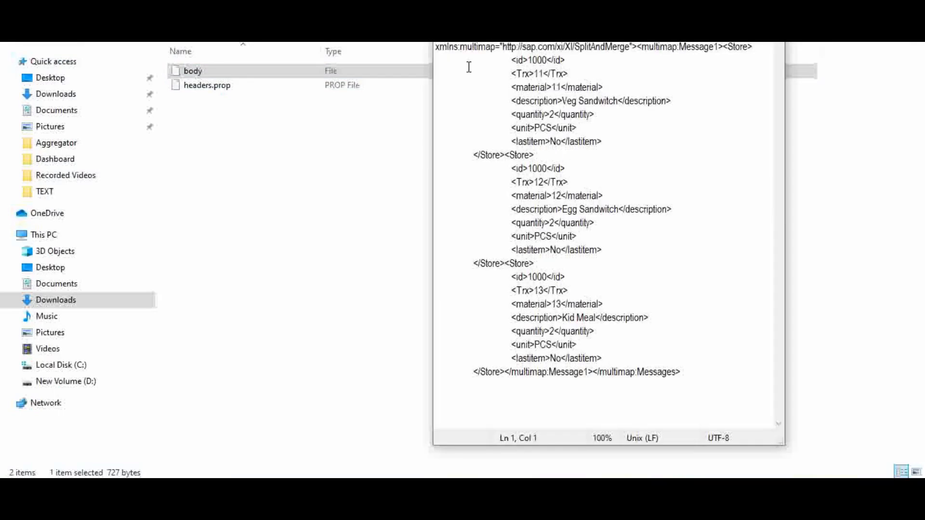
Step: Copy the whole body XML into the empty new 3 document in Notepad++ and pretty print it with XML Tools
drag(435, 46, 708, 375)
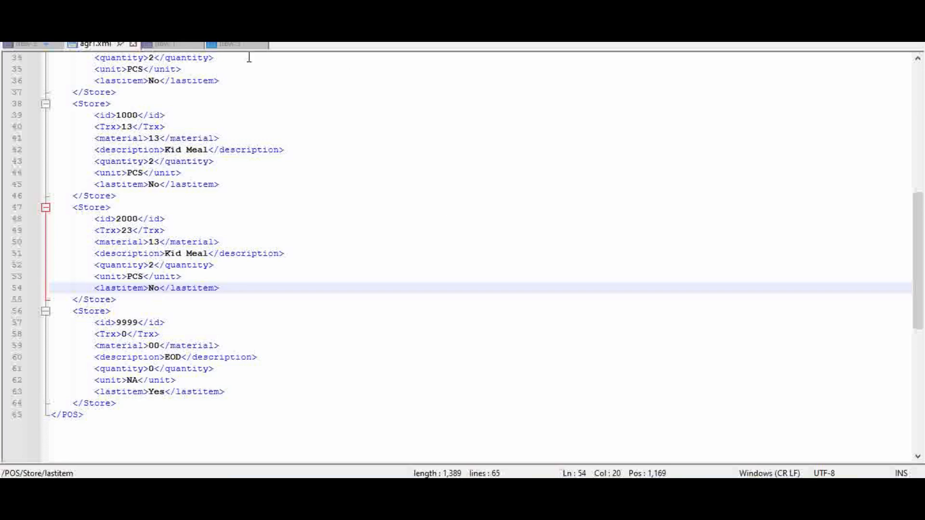
click(243, 46)
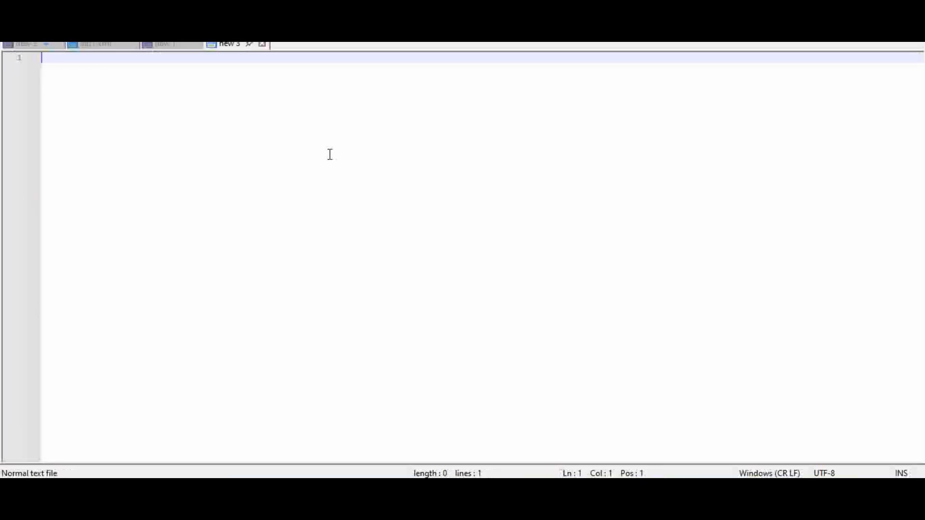
text(<?xml version='1.0' encoding='UTF-8'?><multimap:Messages xmlns:multimap="http://sap.com/xi/XI/SplitAndMerge"><multimap:Message1><Store> 		<id>1000</id> 		<Trx>11</Trx> 		<material>11</material> 		<description>Veg Sandwitch</description> 		<quantity>2</quantity> 		<unit>PCS</unit> 		<lastitem>No</lastitem> 	</Store><Store> 		<id>1000</id> 		<Trx>12</Trx> 		<material>12</material> 		<description>Egg Sandwitch</description> 		<quantity>2</quantity> 		<unit>PCS</unit> 		<lastitem>No</lastitem> 	</Store><Store> 		<id>1000</id> 		<Trx>13</Trx> 		<material>13</material> 		<description>Kid Meal</description> 		<quantity>2</quantity> 		<unit>PCS</unit> 		<lastitem>No</lastitem> 	</Store></multimap:Message1></multimap:Messages>)
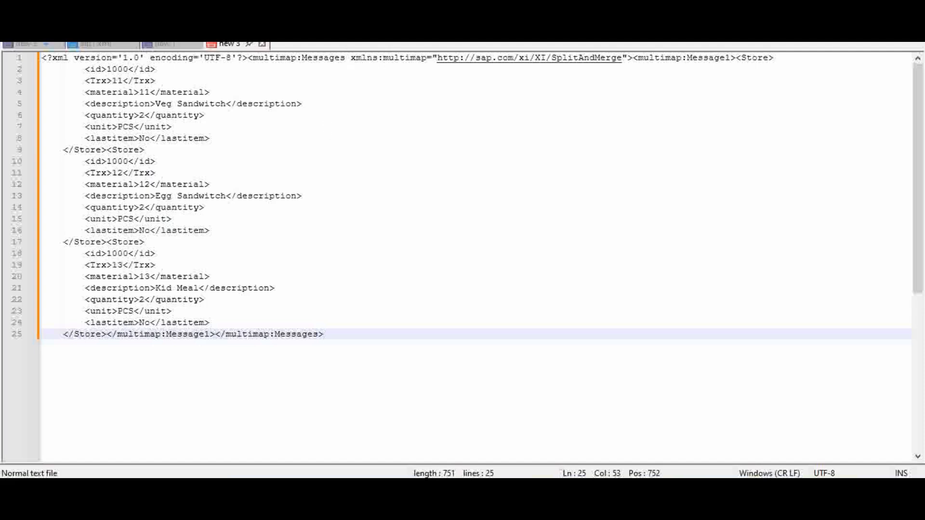
click(332, 11)
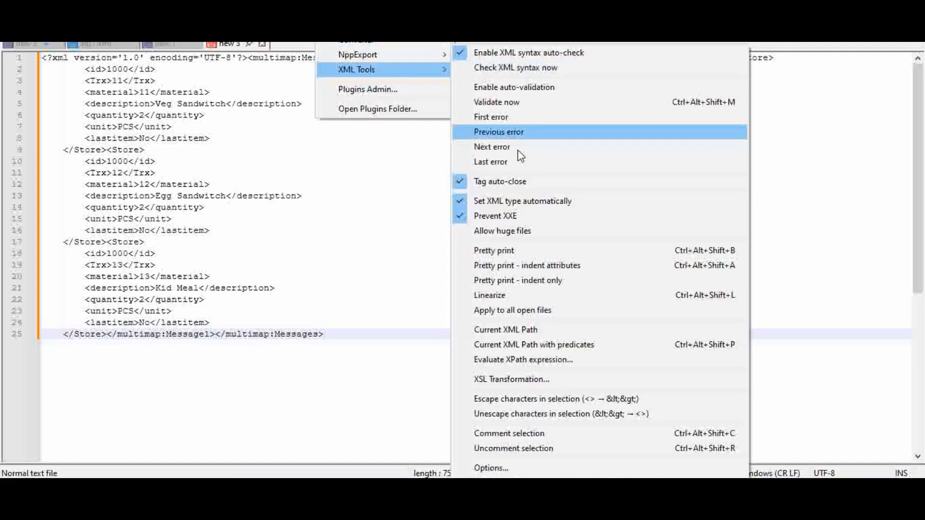
click(545, 250)
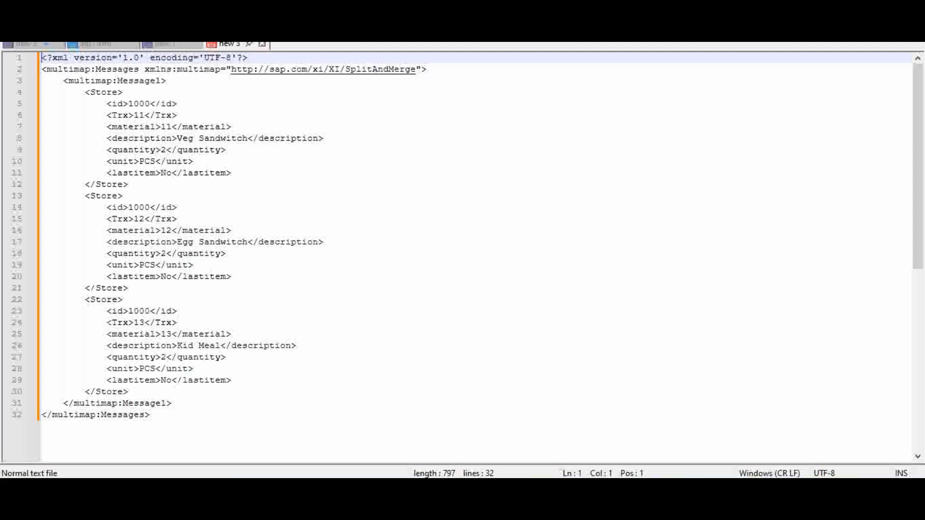
Step: Set the syntax language of the new 3 document to XML
click(161, 38)
click(225, 347)
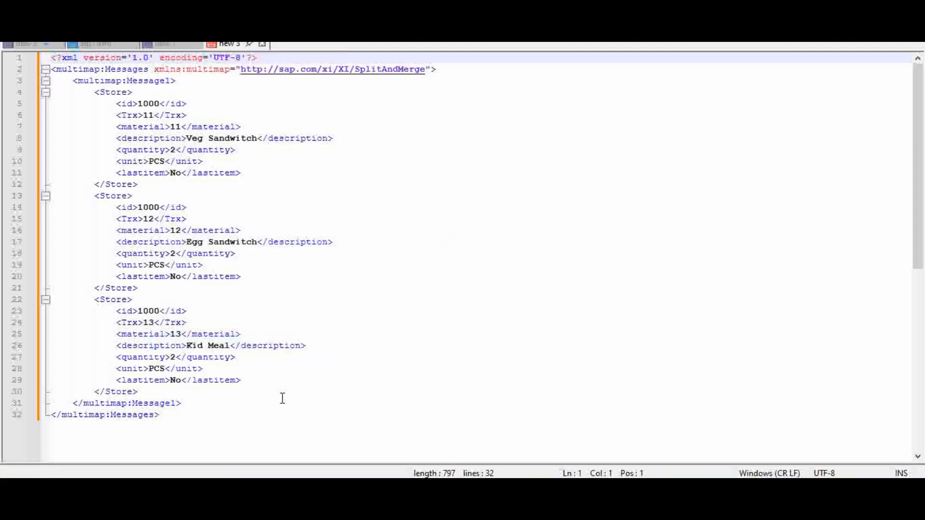
click(266, 417)
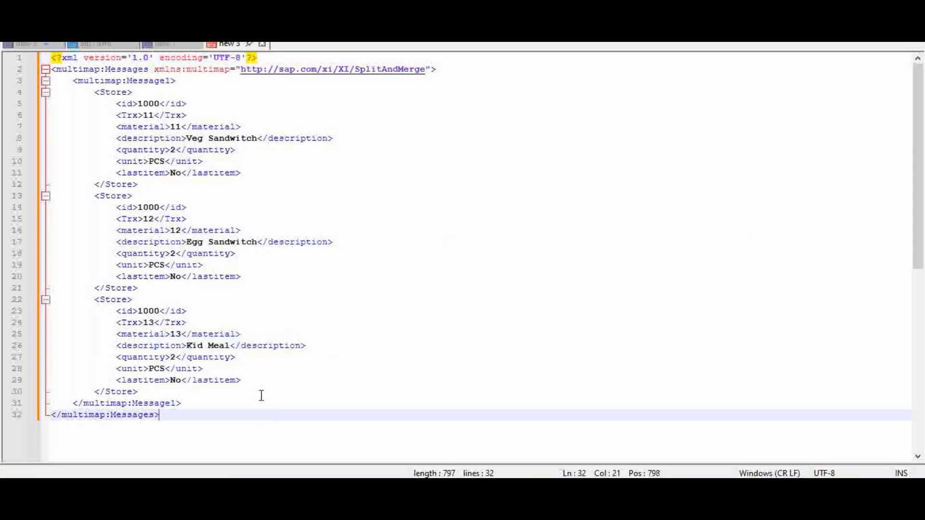
Step: Compare the store 1000 records in new 3 with the original Store records at the start of agr1.xml
click(155, 103)
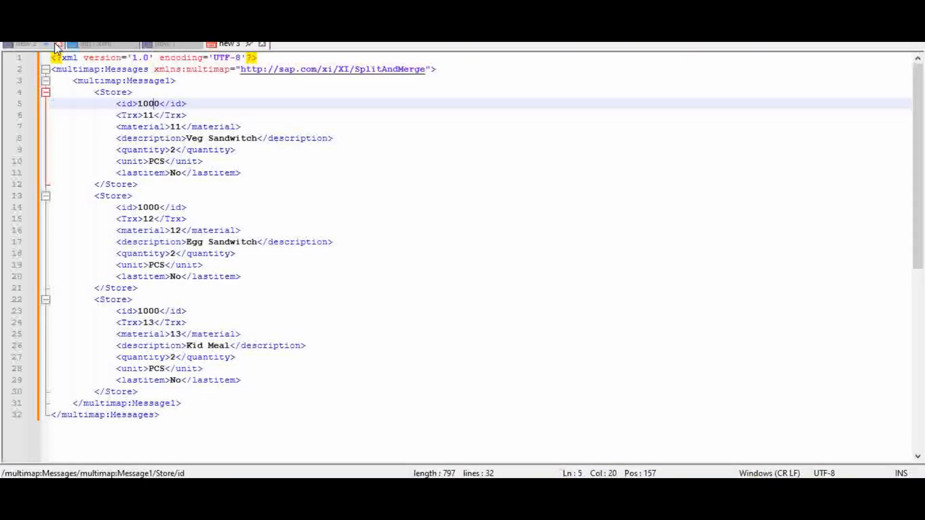
click(83, 45)
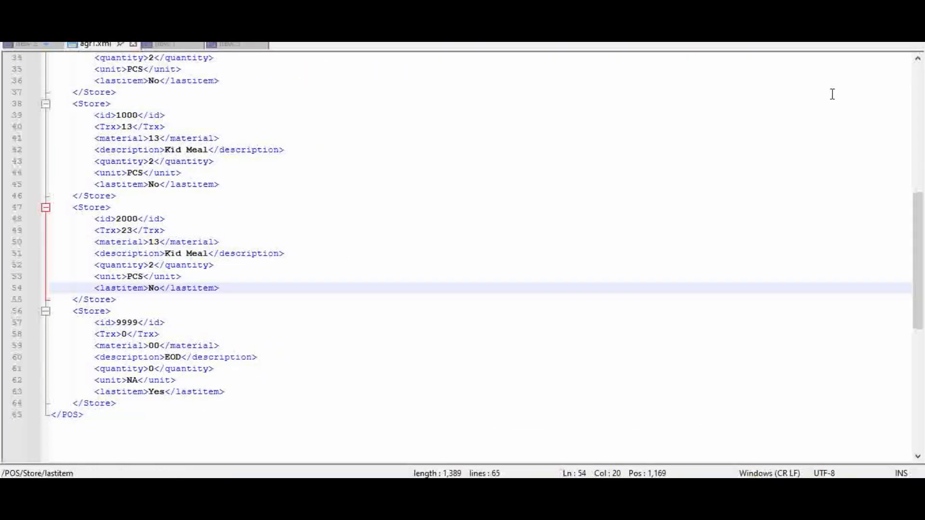
click(920, 88)
click(162, 115)
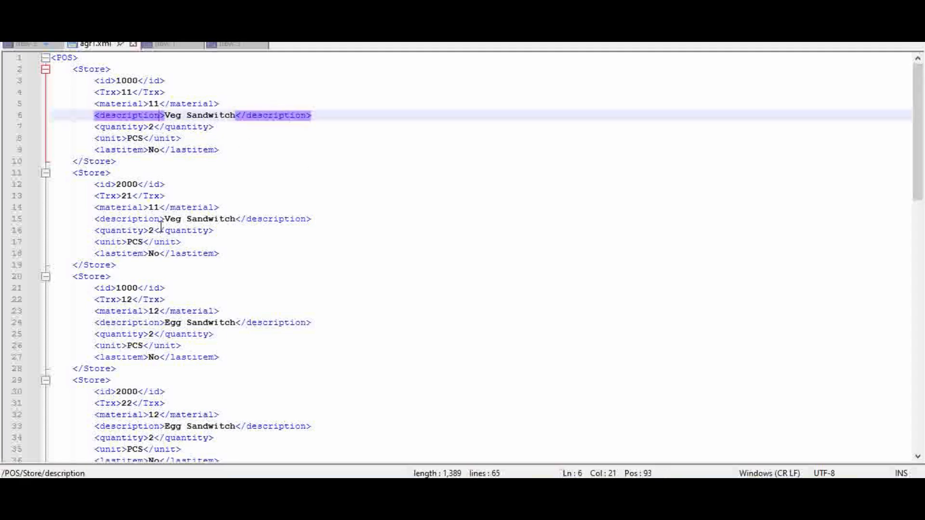
click(148, 241)
Step: Return to new 3 and examine the id and Trx sequence of its three Store records
click(243, 45)
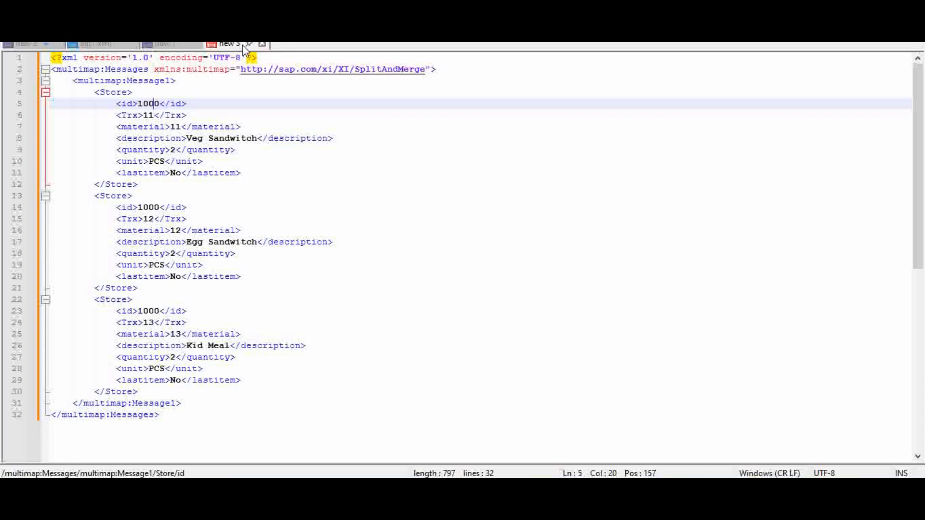
click(150, 104)
click(150, 115)
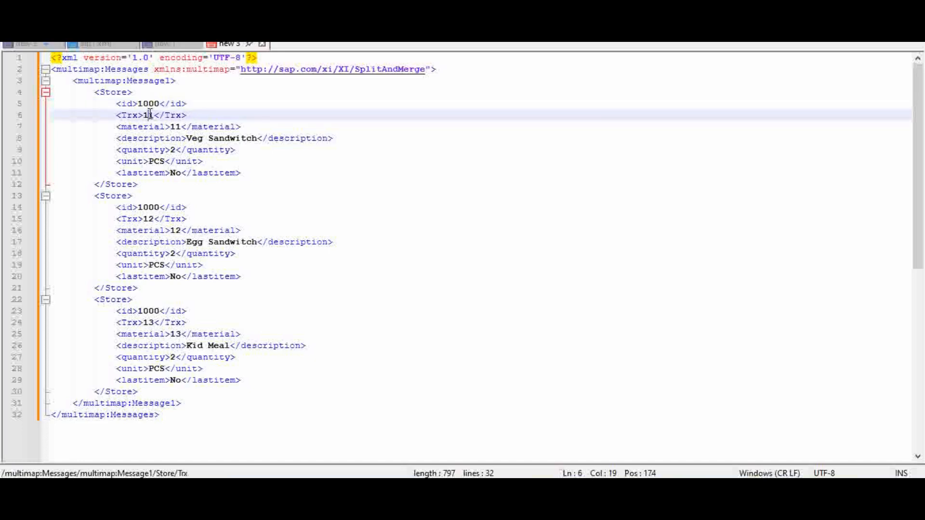
click(153, 218)
click(154, 321)
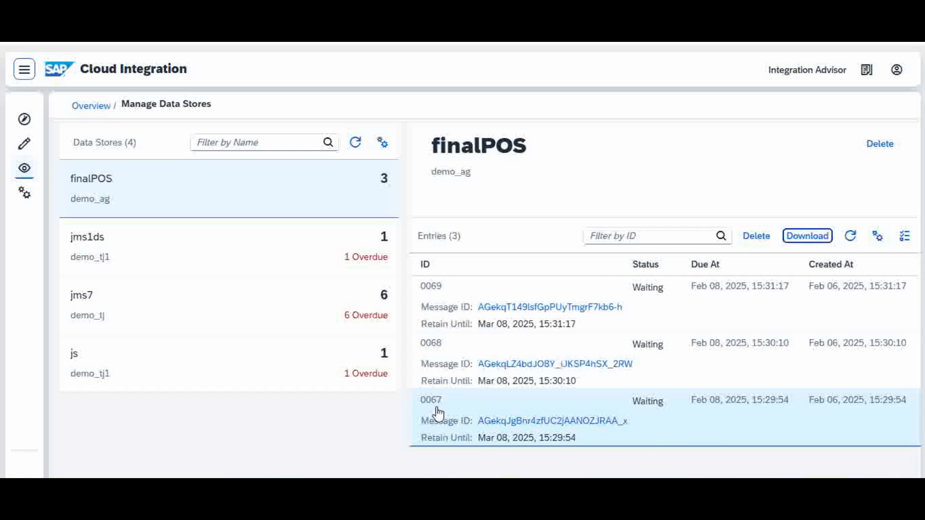
Step: Download entry 0068 from the finalPOS data store in Cloud Integration and open the body file of 0068.zip in Notepad
click(755, 370)
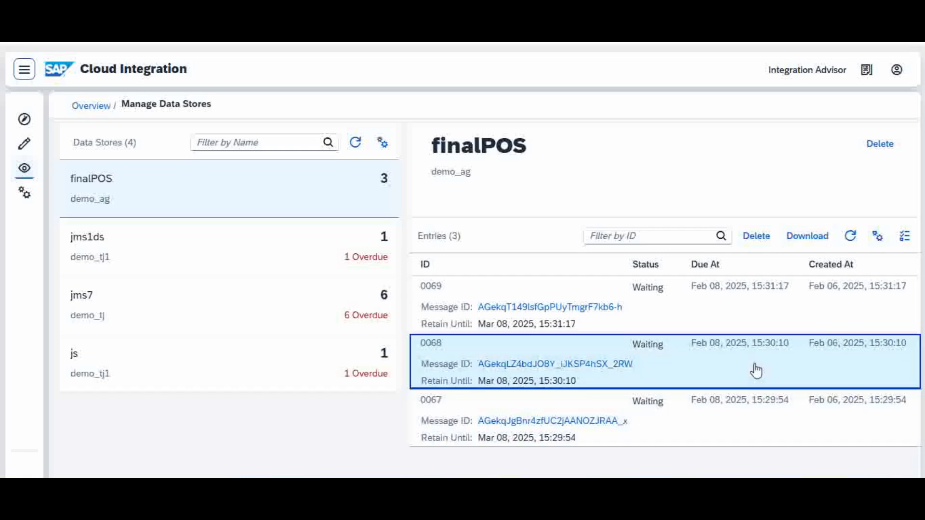
click(814, 237)
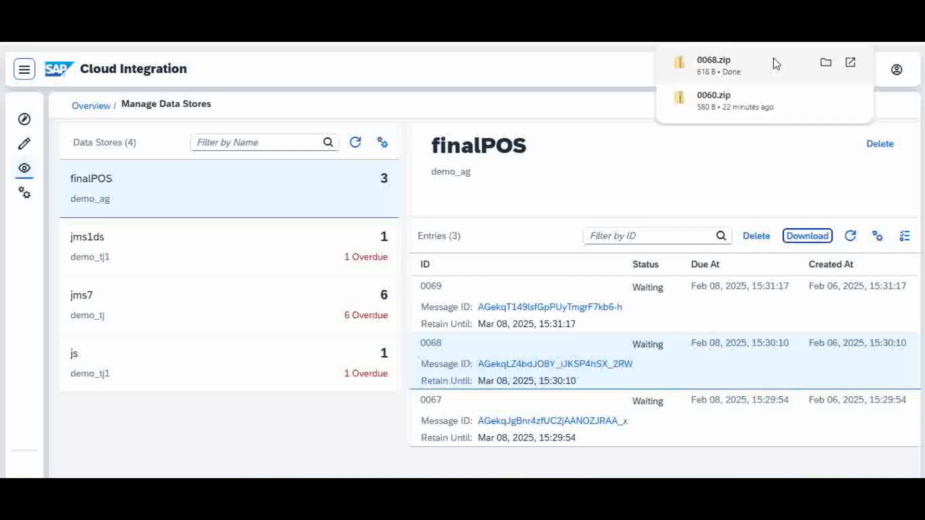
click(766, 70)
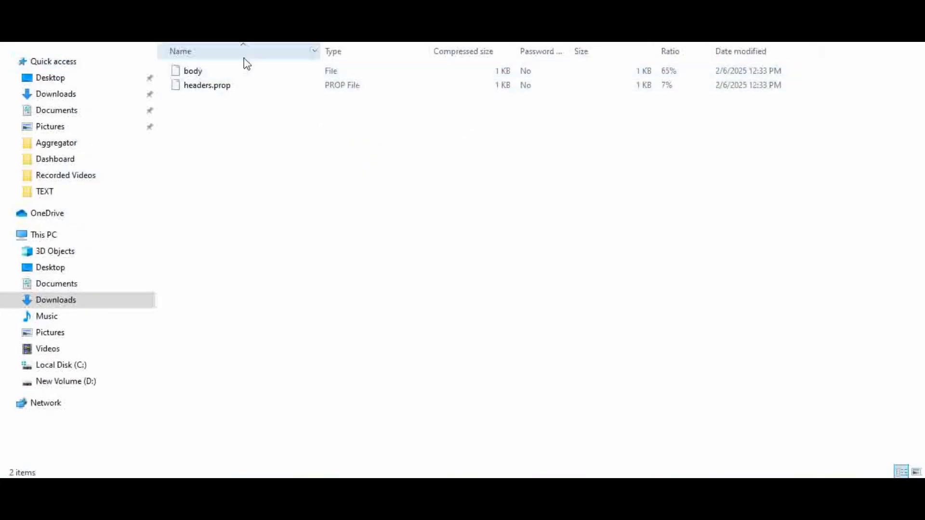
double_click(241, 72)
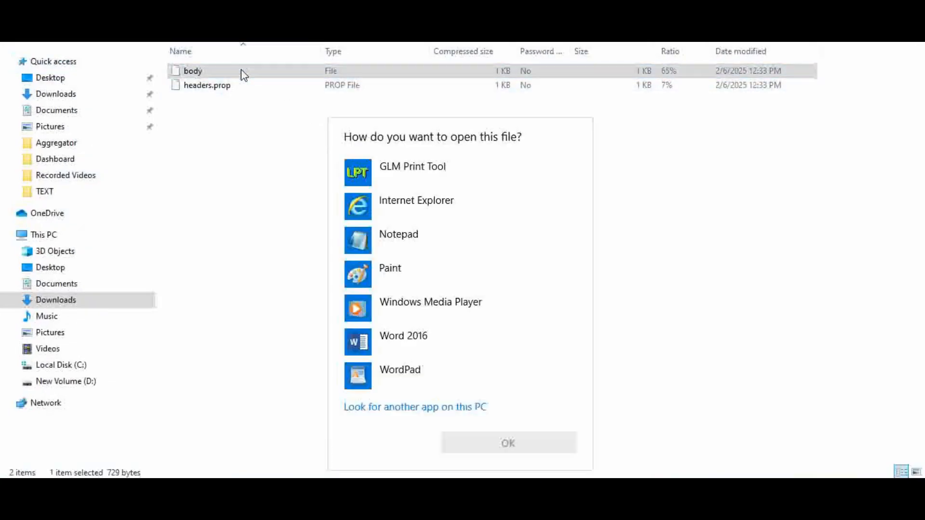
click(421, 235)
click(533, 438)
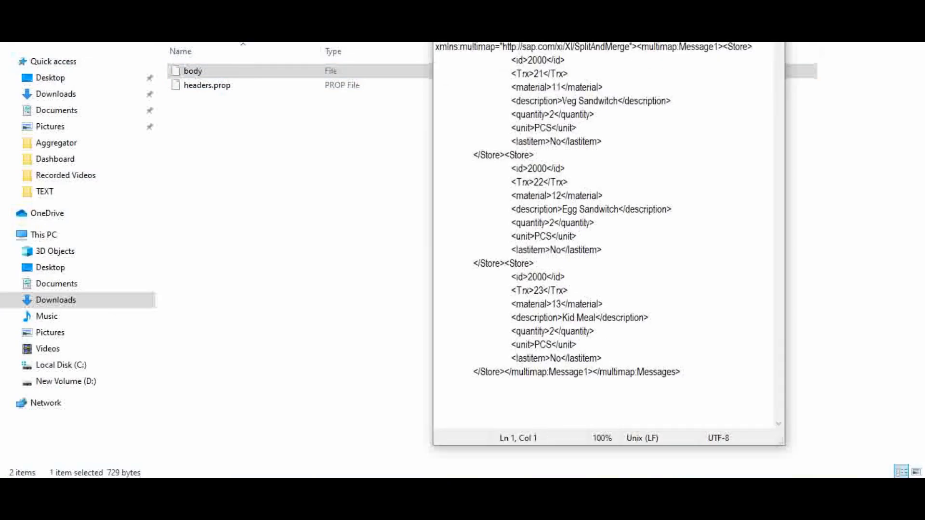
Step: Copy the whole body XML into a new Notepad++ document
drag(435, 47, 716, 379)
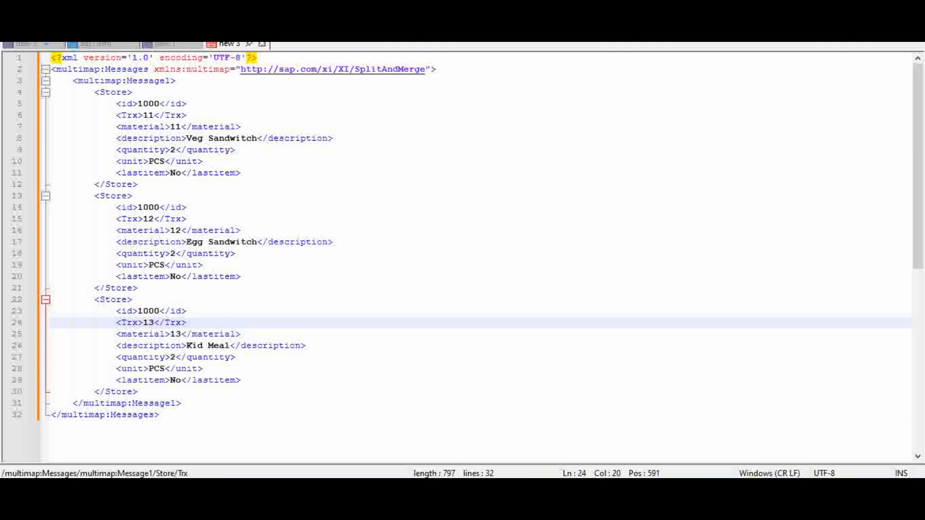
key(alt+f)
key(n)
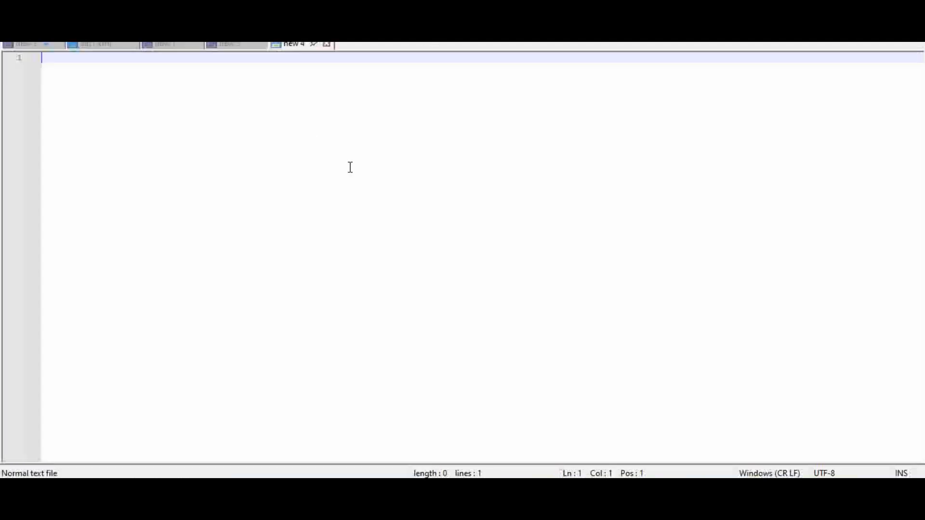
text(<?xml version='1.0' encoding='UTF-8'?><multimap:Messages xmlns:multimap="http://sap.com/xi/XI/SplitAndMerge"><multimap:Message1><Store> 		<id>2000</id> 		<Trx>21</Trx> 		<material>11</material> 		<description>Veg Sandwitch</description> 		<quantity>2</quantity> 		<unit>PCS</unit> 		<lastitem>No</lastitem> 	</Store><Store> 		<id>2000</id> 		<Trx>22</Trx> 		<material>12</material> 		<description>Egg Sandwitch</description> 		<quantity>2</quantity> 		<unit>PCS</unit> 		<lastitem>No</lastitem> 	</Store><Store> 		<id>2000</id> 		<Trx>23</Trx> 		<material>13</material> 		<description>Kid Meal</description> 		<quantity>2</quantity> 		<unit>PCS</unit> 		<lastitem>No</lastitem> 	</Store></multimap:Message1></multimap:Messages>)
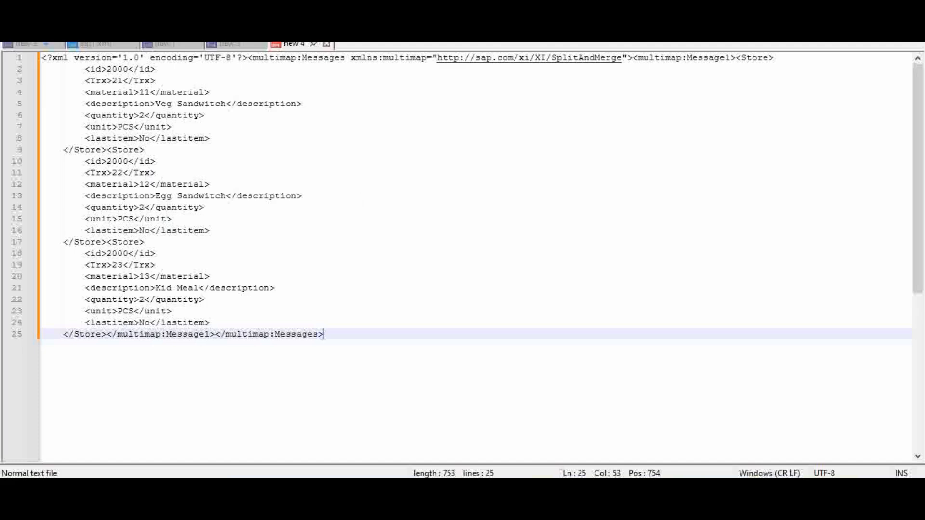
Step: Pretty print the pasted XML in new 4 with XML Tools and set its syntax language to XML
click(330, 12)
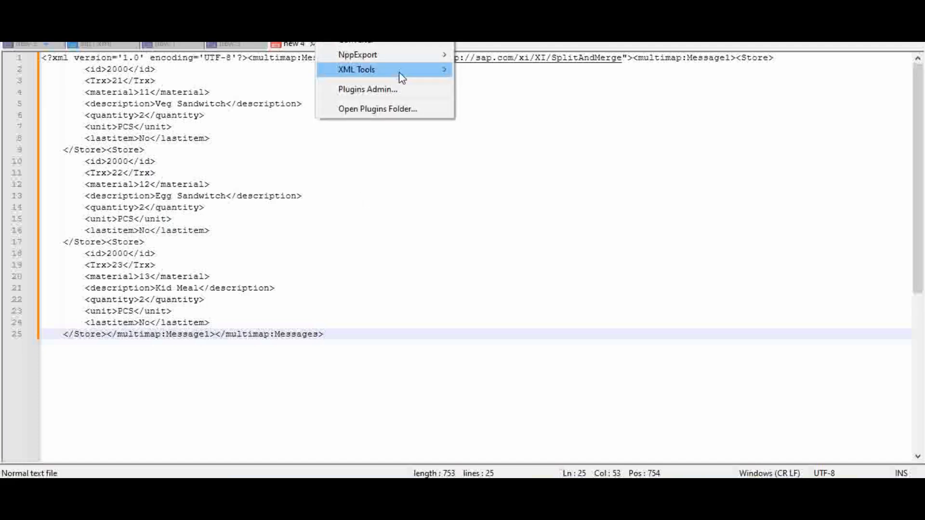
mouse_move(446, 71)
click(533, 252)
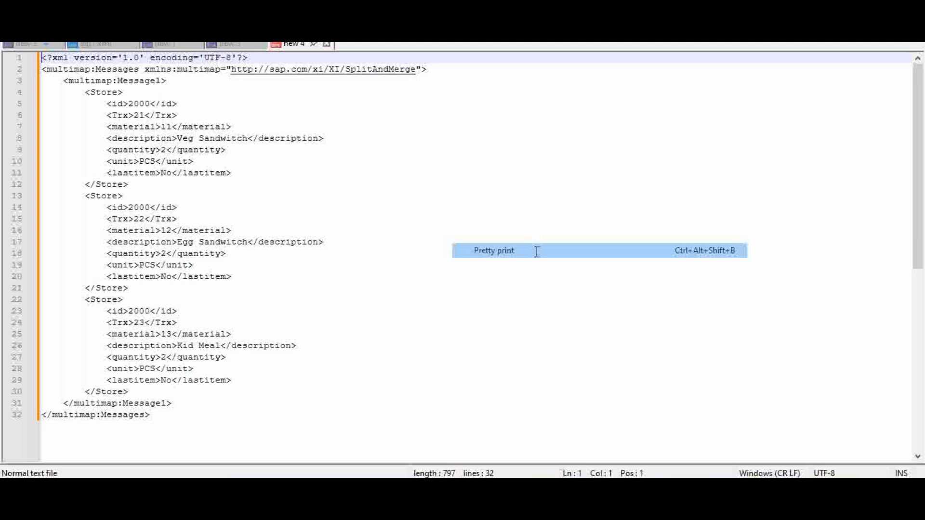
click(166, 12)
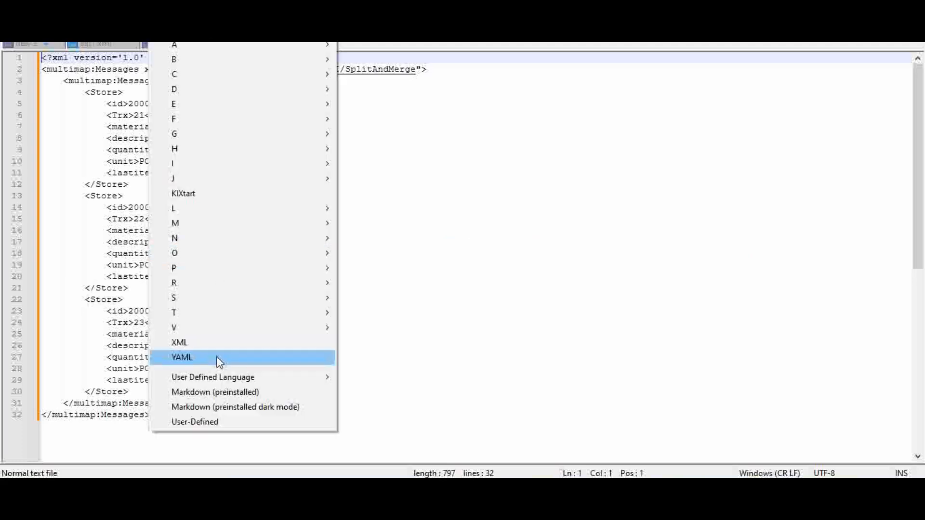
click(221, 345)
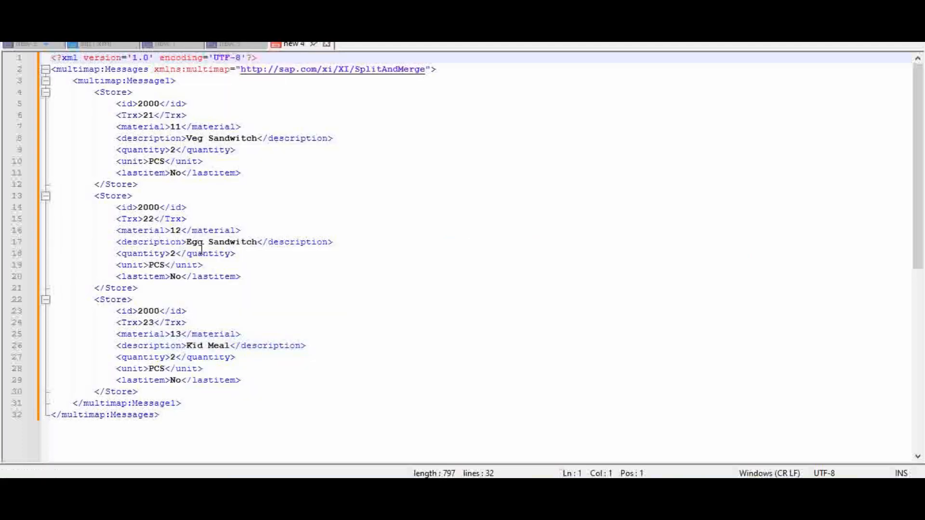
Step: Examine the id and Trx values of the first two Store records in new 4
click(151, 103)
click(151, 116)
click(152, 198)
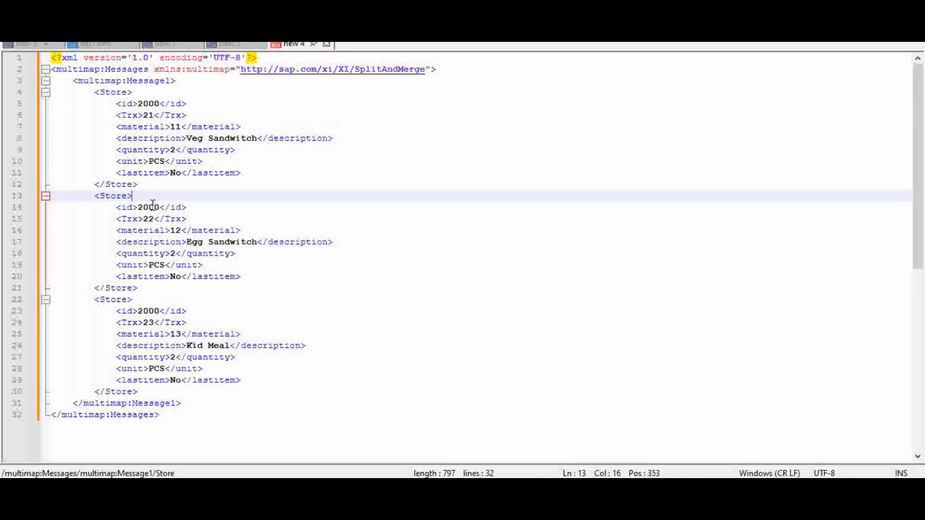
click(152, 207)
click(153, 219)
click(157, 265)
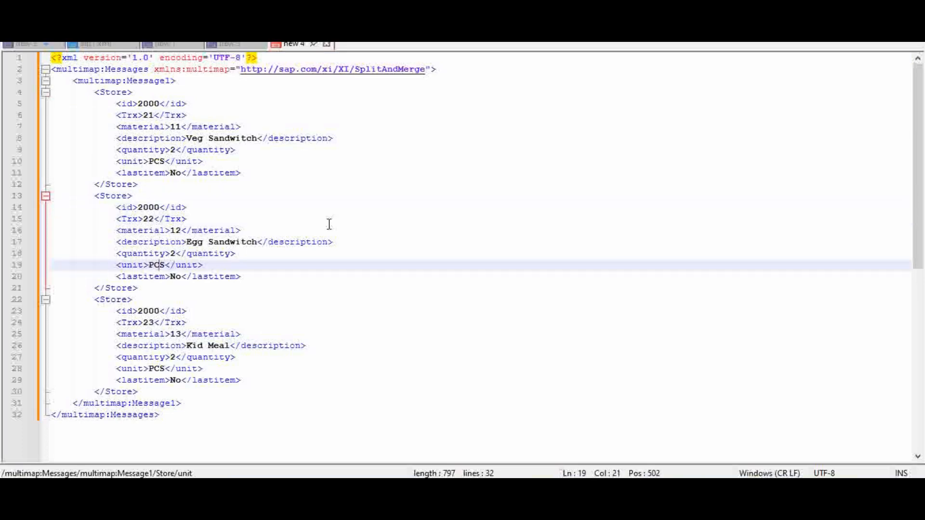
Step: Compare the aggregated messages in new 3 and new 4, pinning the new 3 and new 1 documents
click(240, 44)
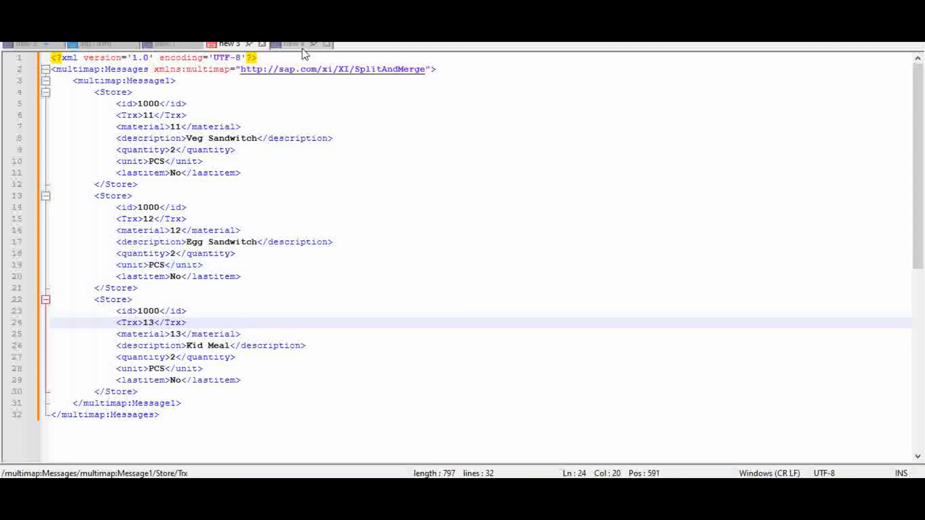
click(297, 50)
click(249, 44)
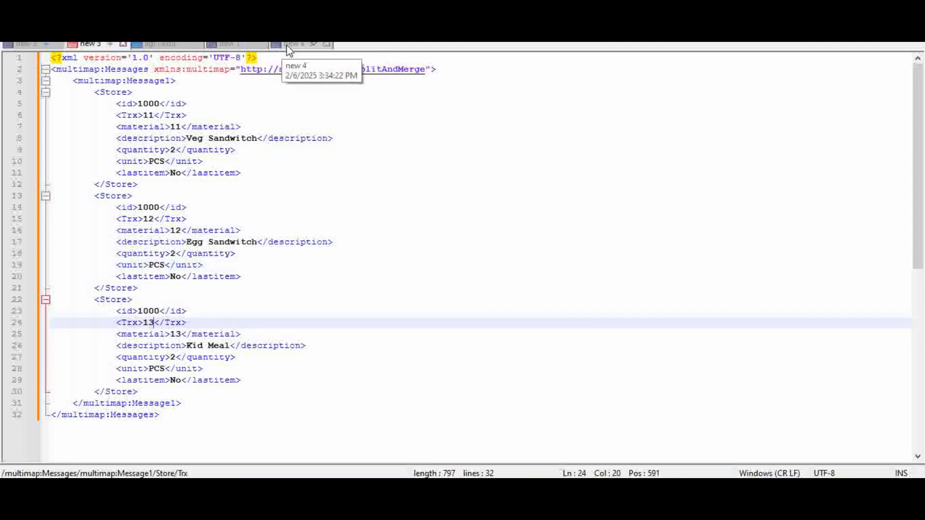
click(294, 48)
drag(249, 46, 192, 47)
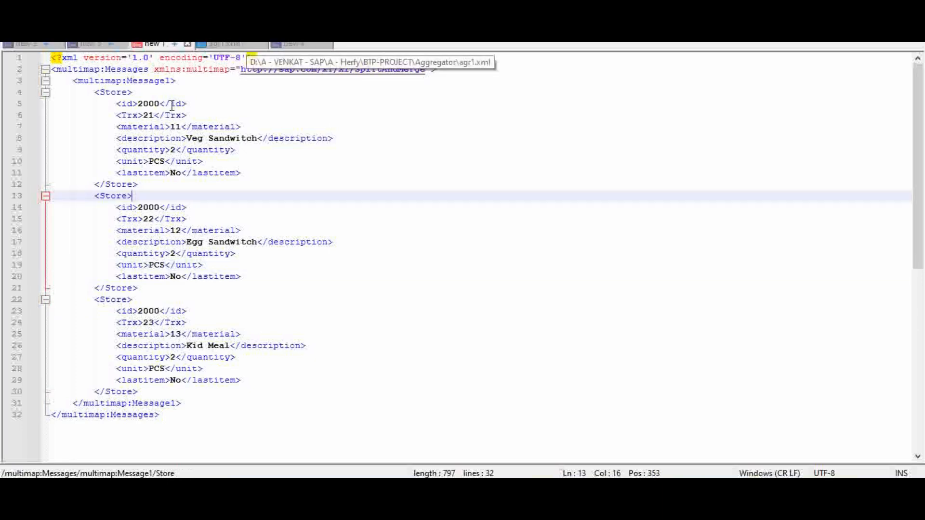
Step: Compare the mixed Store records in agr1.xml with the aggregated per-store messages in new 4 and new 3
click(226, 45)
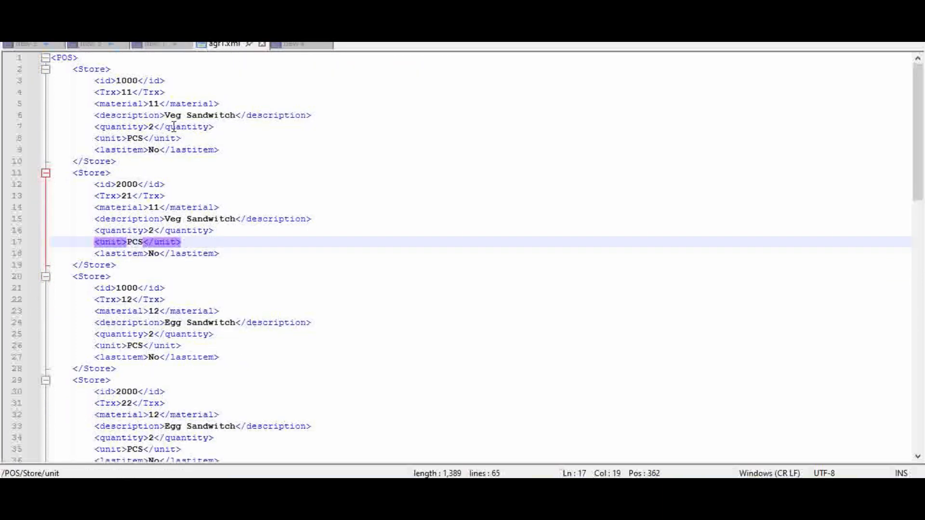
click(304, 48)
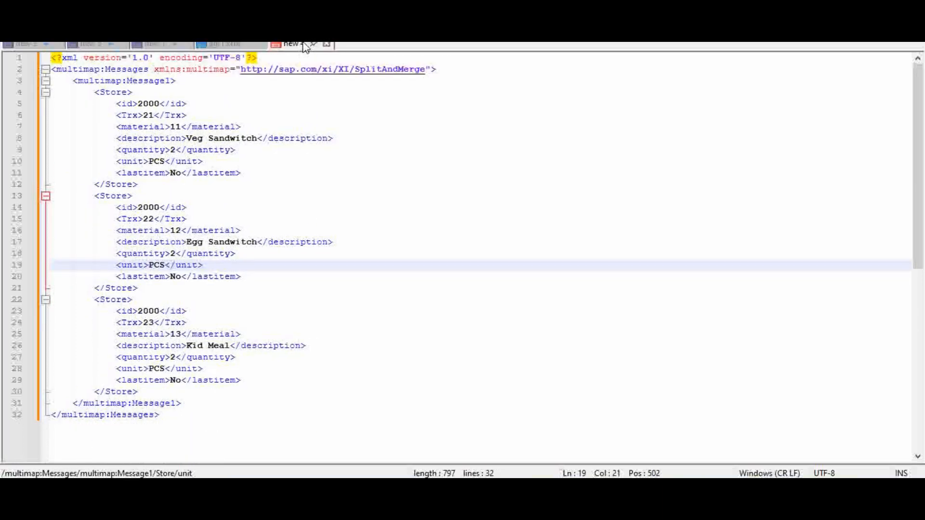
click(188, 104)
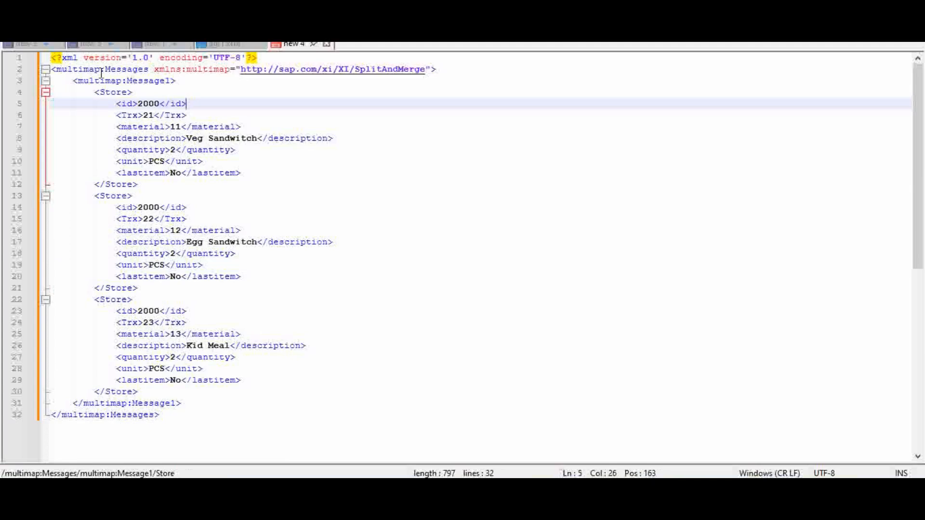
click(89, 80)
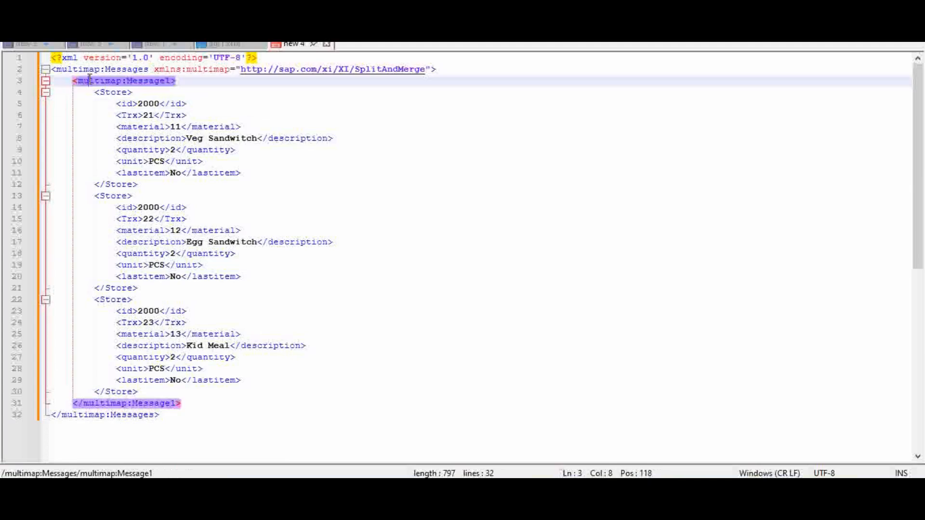
click(222, 44)
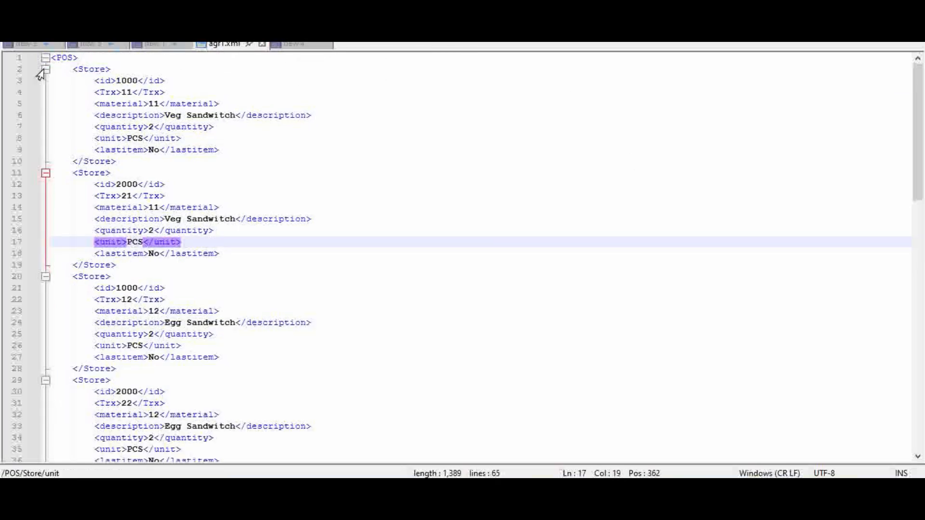
click(71, 47)
click(129, 80)
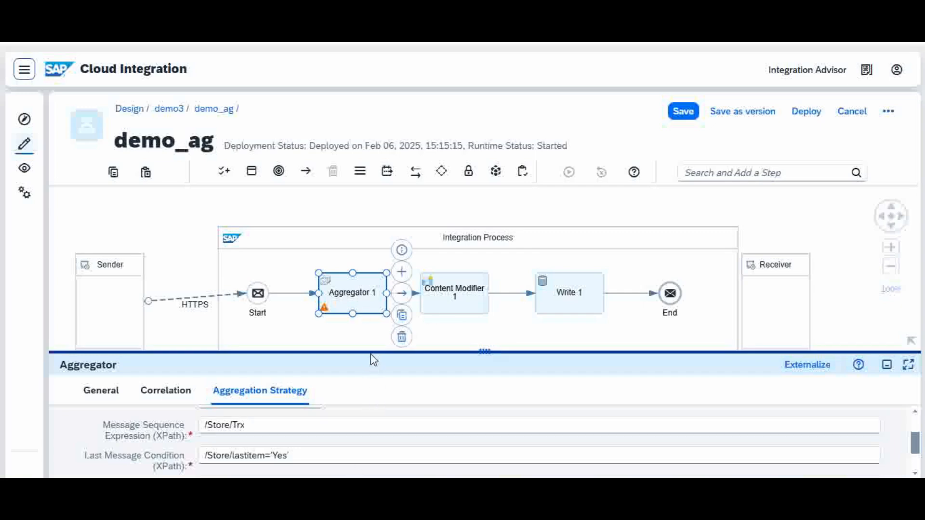
Step: Switch to demo_ag in Cloud Integration, review the Aggregator's aggregation strategy including its data store name, and select the Write 1 step
drag(372, 350, 446, 226)
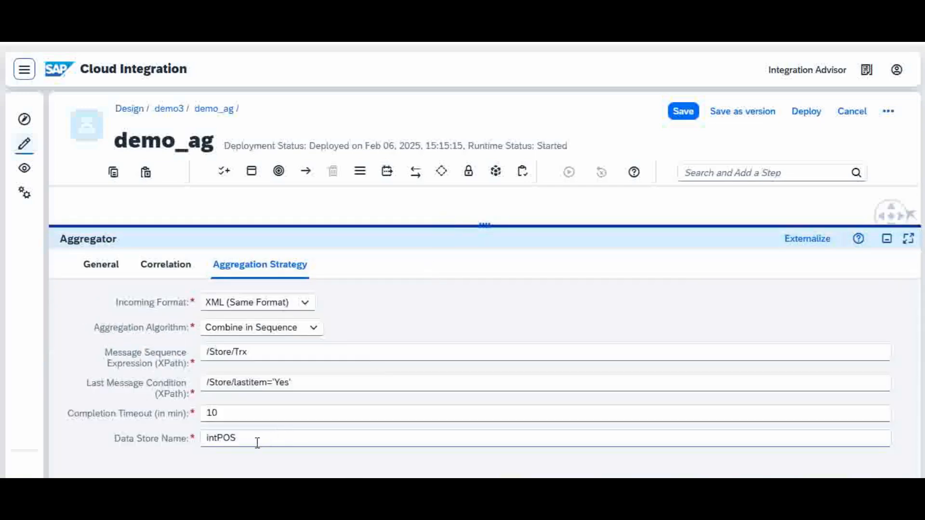
click(257, 442)
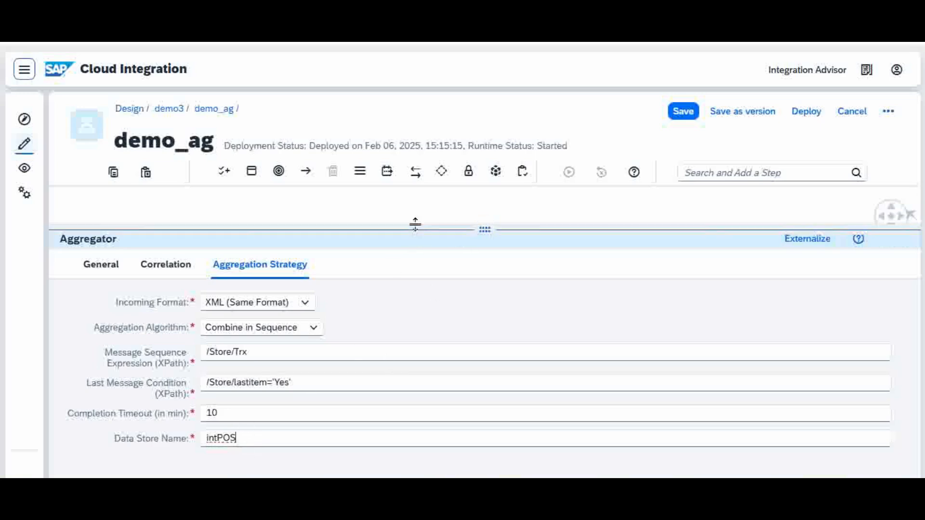
drag(414, 224, 438, 337)
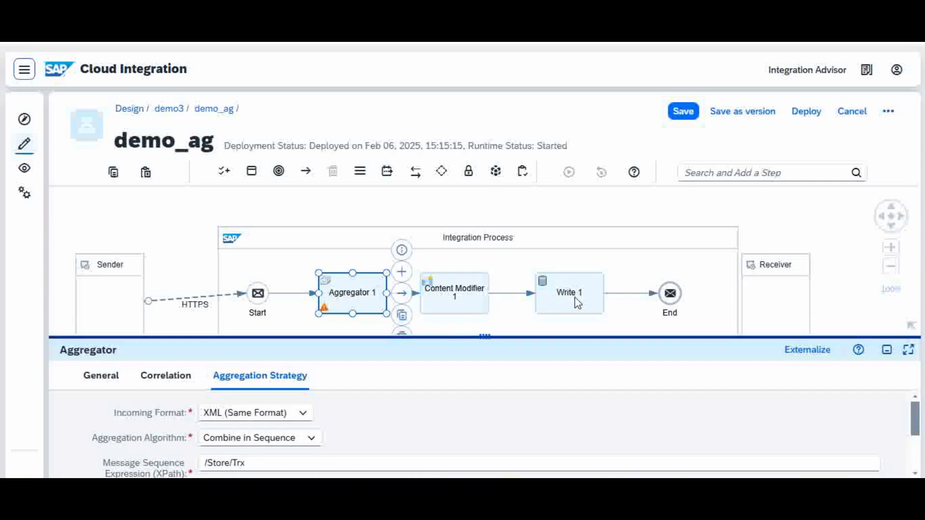
click(576, 298)
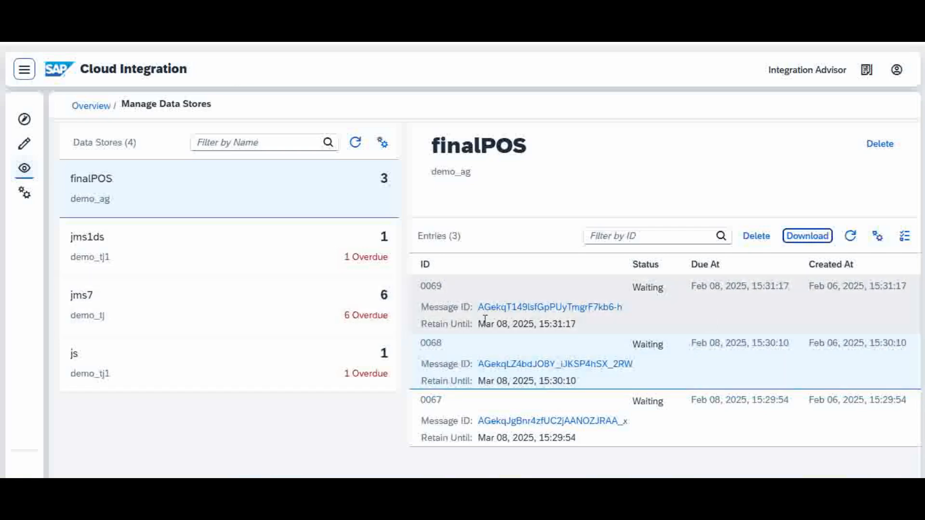
Step: Download entry 0069 from the finalPOS data store and open the downloaded 0069.zip archive
click(695, 319)
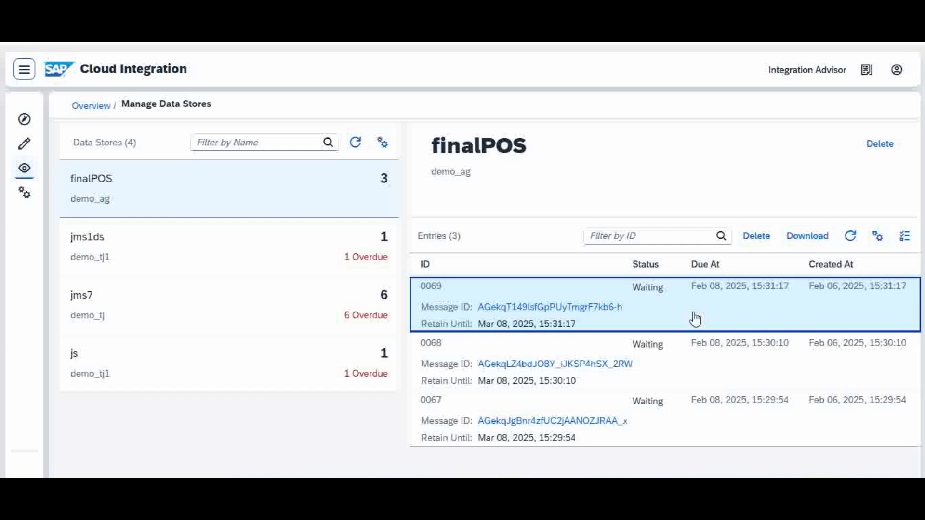
click(814, 237)
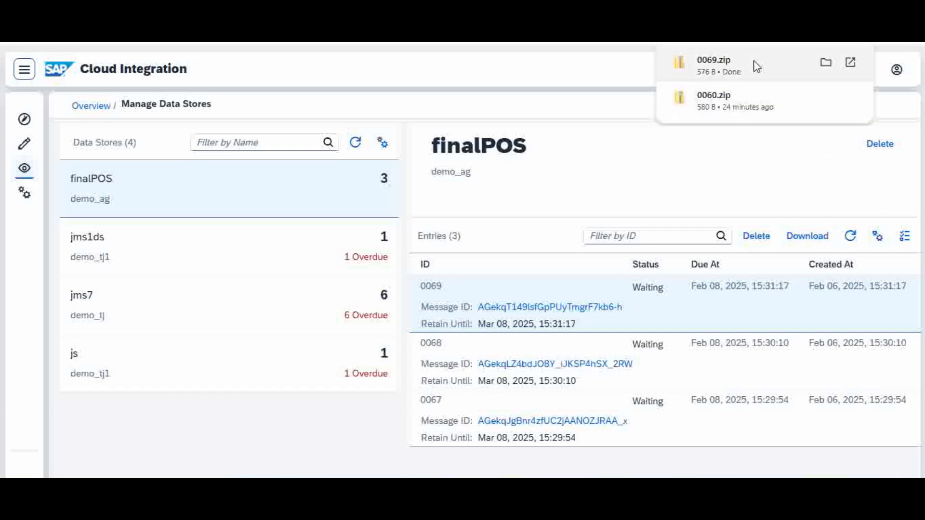
click(756, 66)
Step: Open the archive's body file in Notepad, examine its Store record, and close both the file and the archive window
click(225, 71)
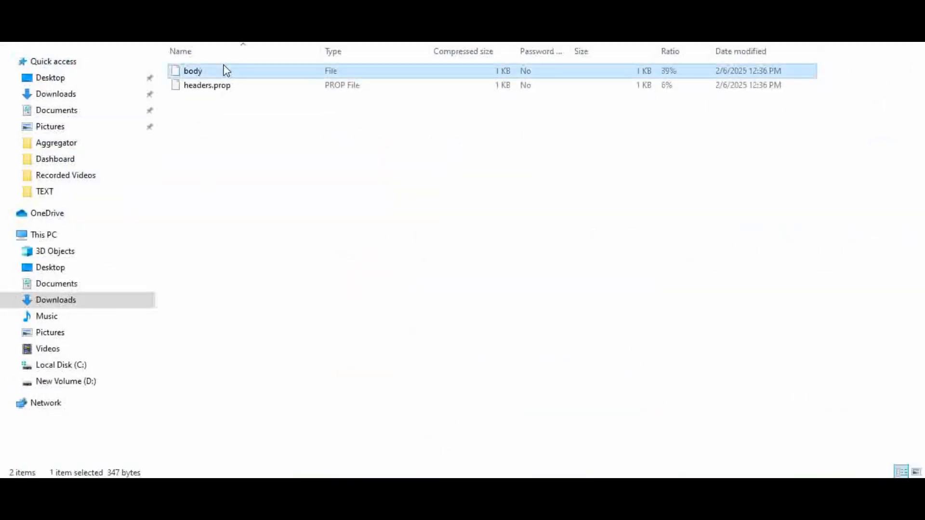
double_click(224, 71)
click(394, 250)
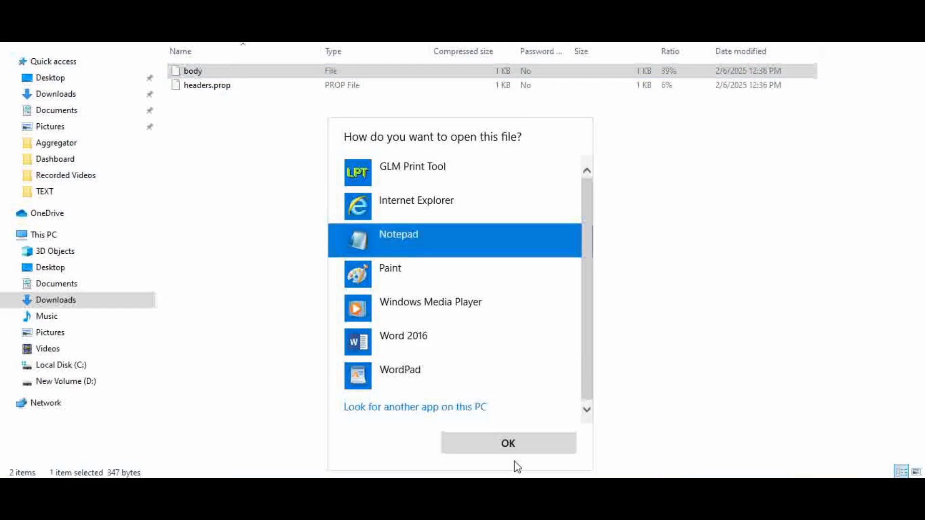
click(505, 441)
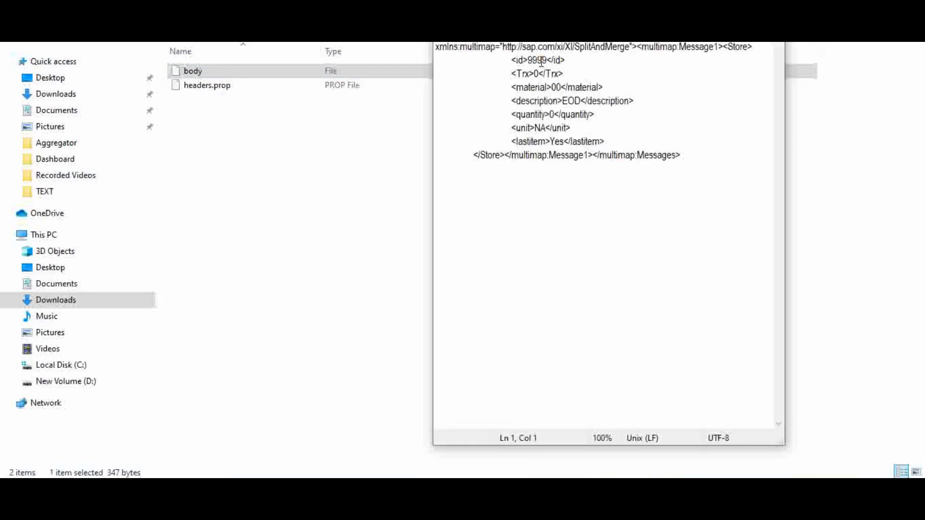
click(561, 153)
key(alt+F4)
key(alt+F4)
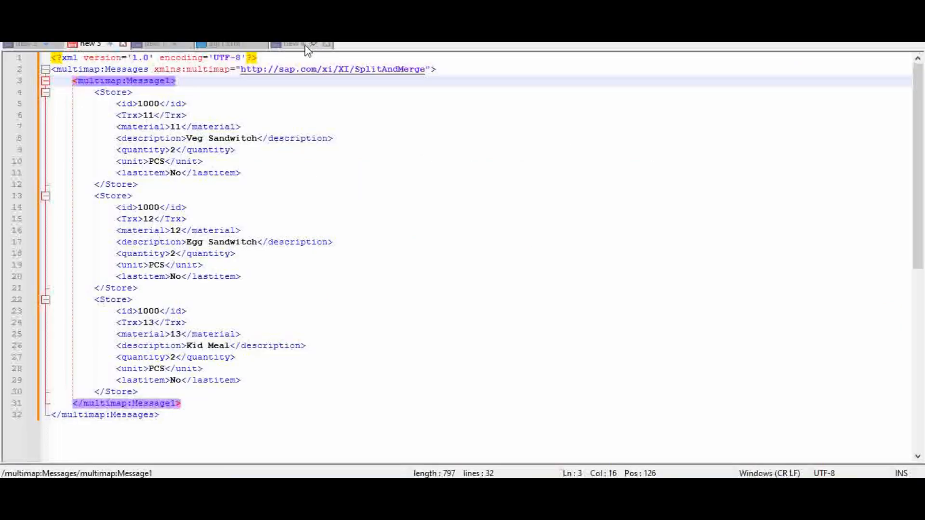
Step: Review the aggregated Store records in new 4, switch back to demo_ag in Cloud Integration, and deselect the Write 1 step
click(281, 114)
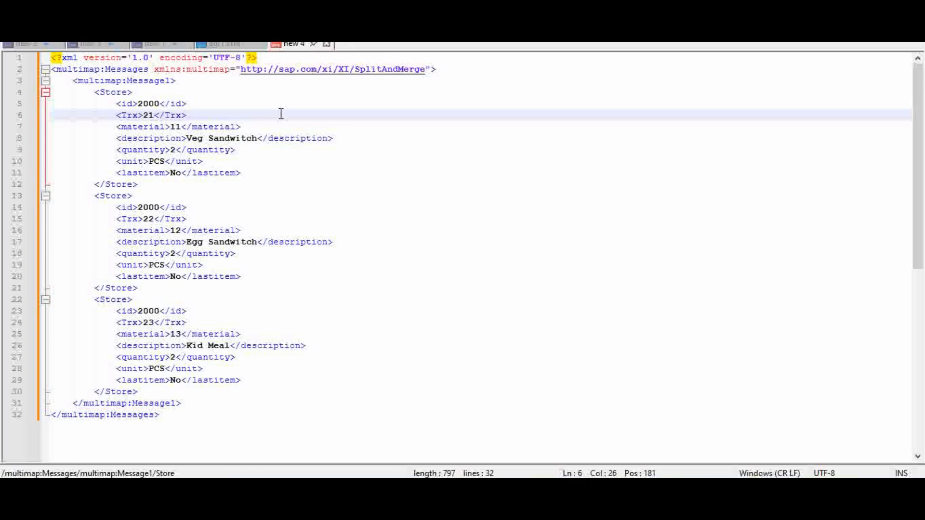
click(275, 184)
click(273, 242)
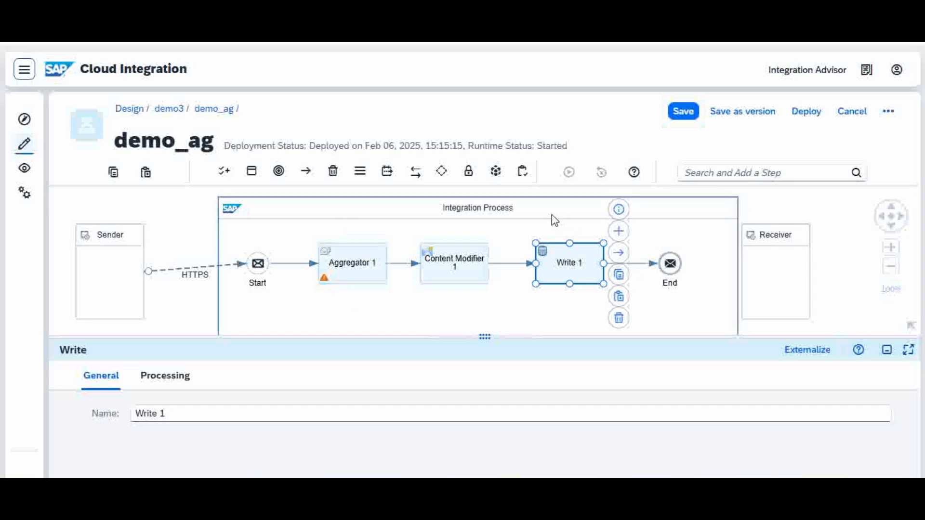
click(565, 306)
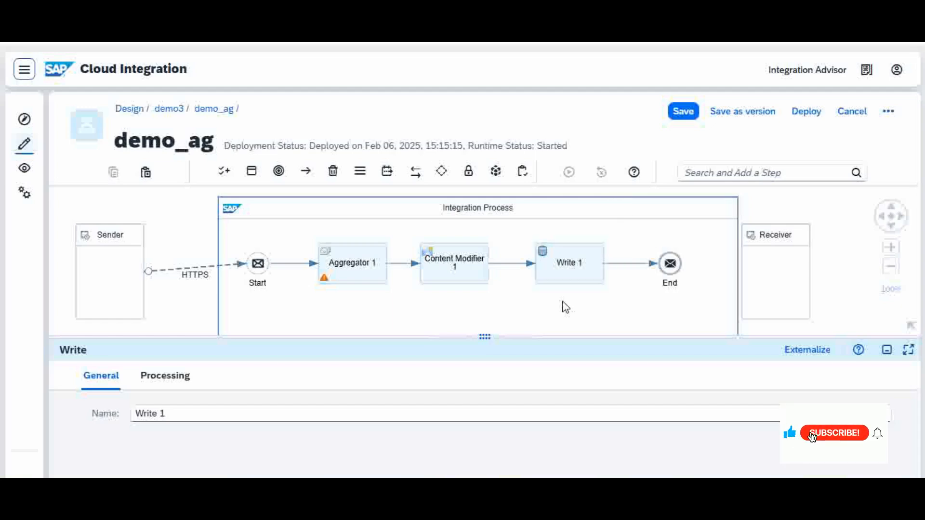